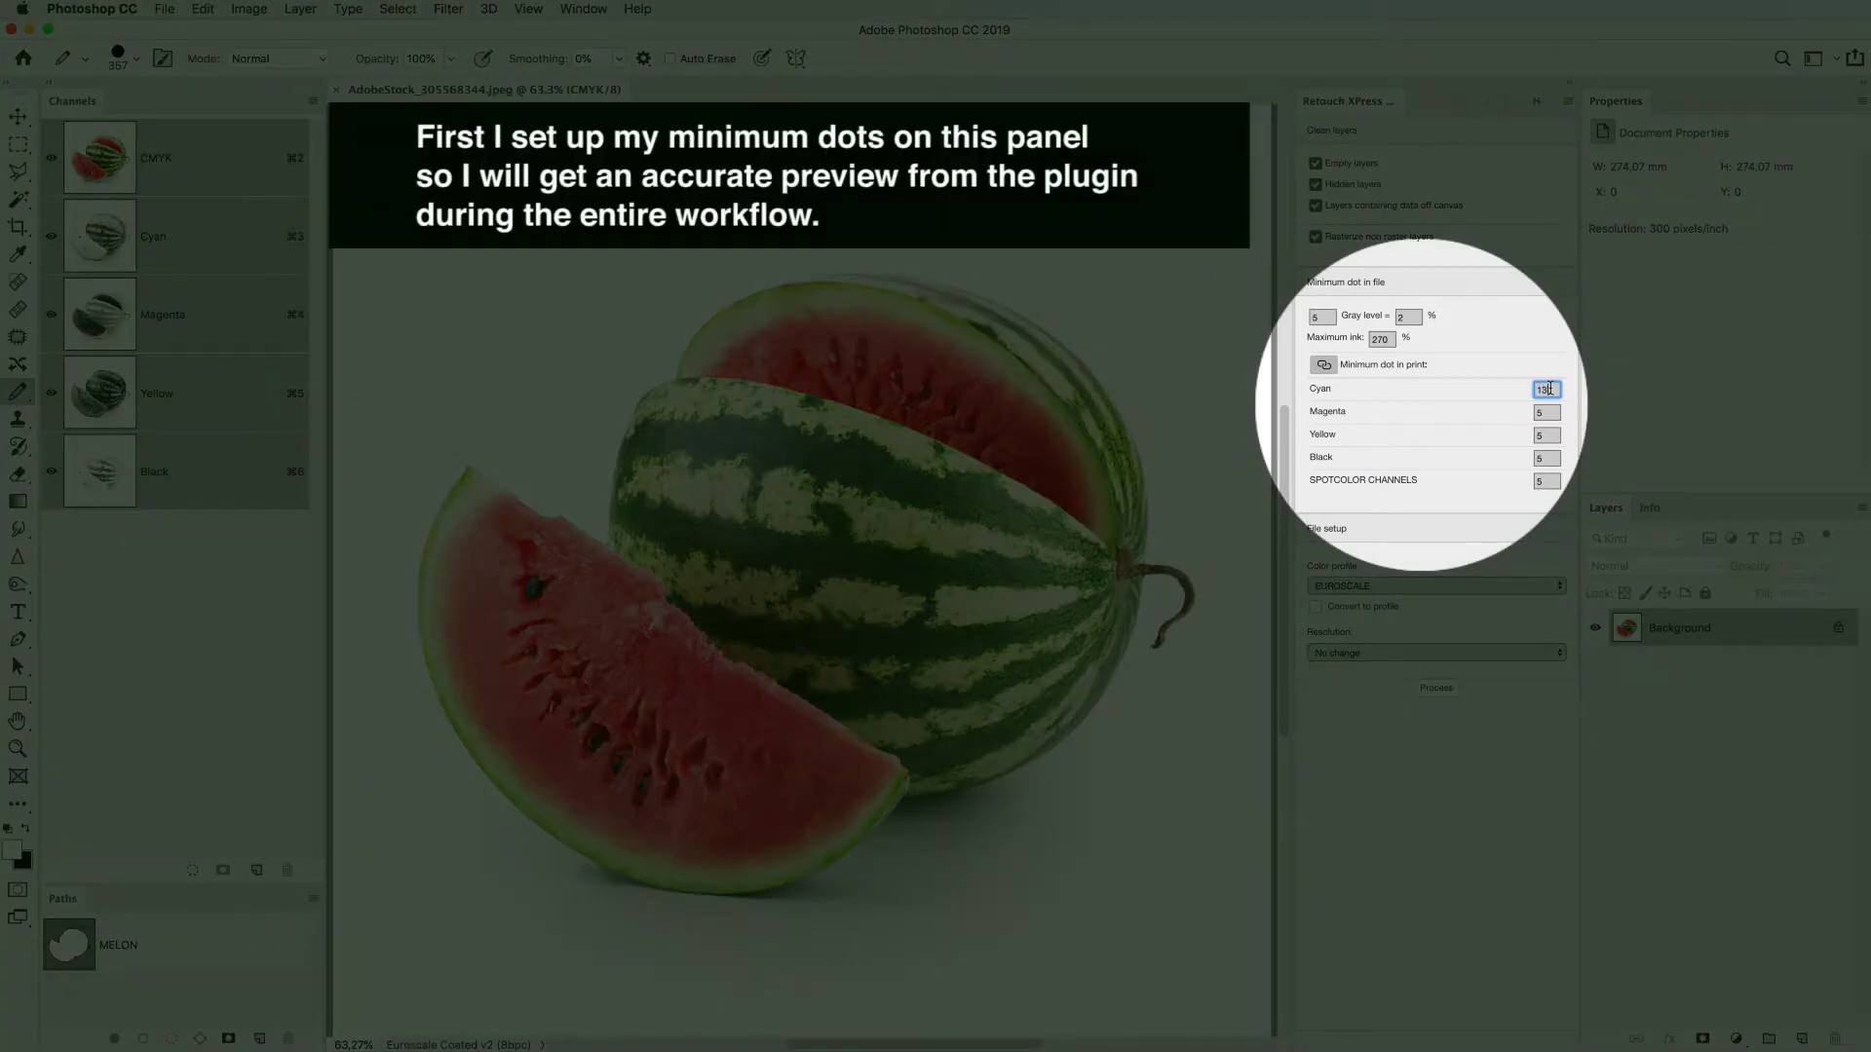
Set the minimum dot in print to 13 for cyan, magenta, yellow, black and the spot color channels.
key("Tab")
key("Tab")
key("Tab")
key("Tab")
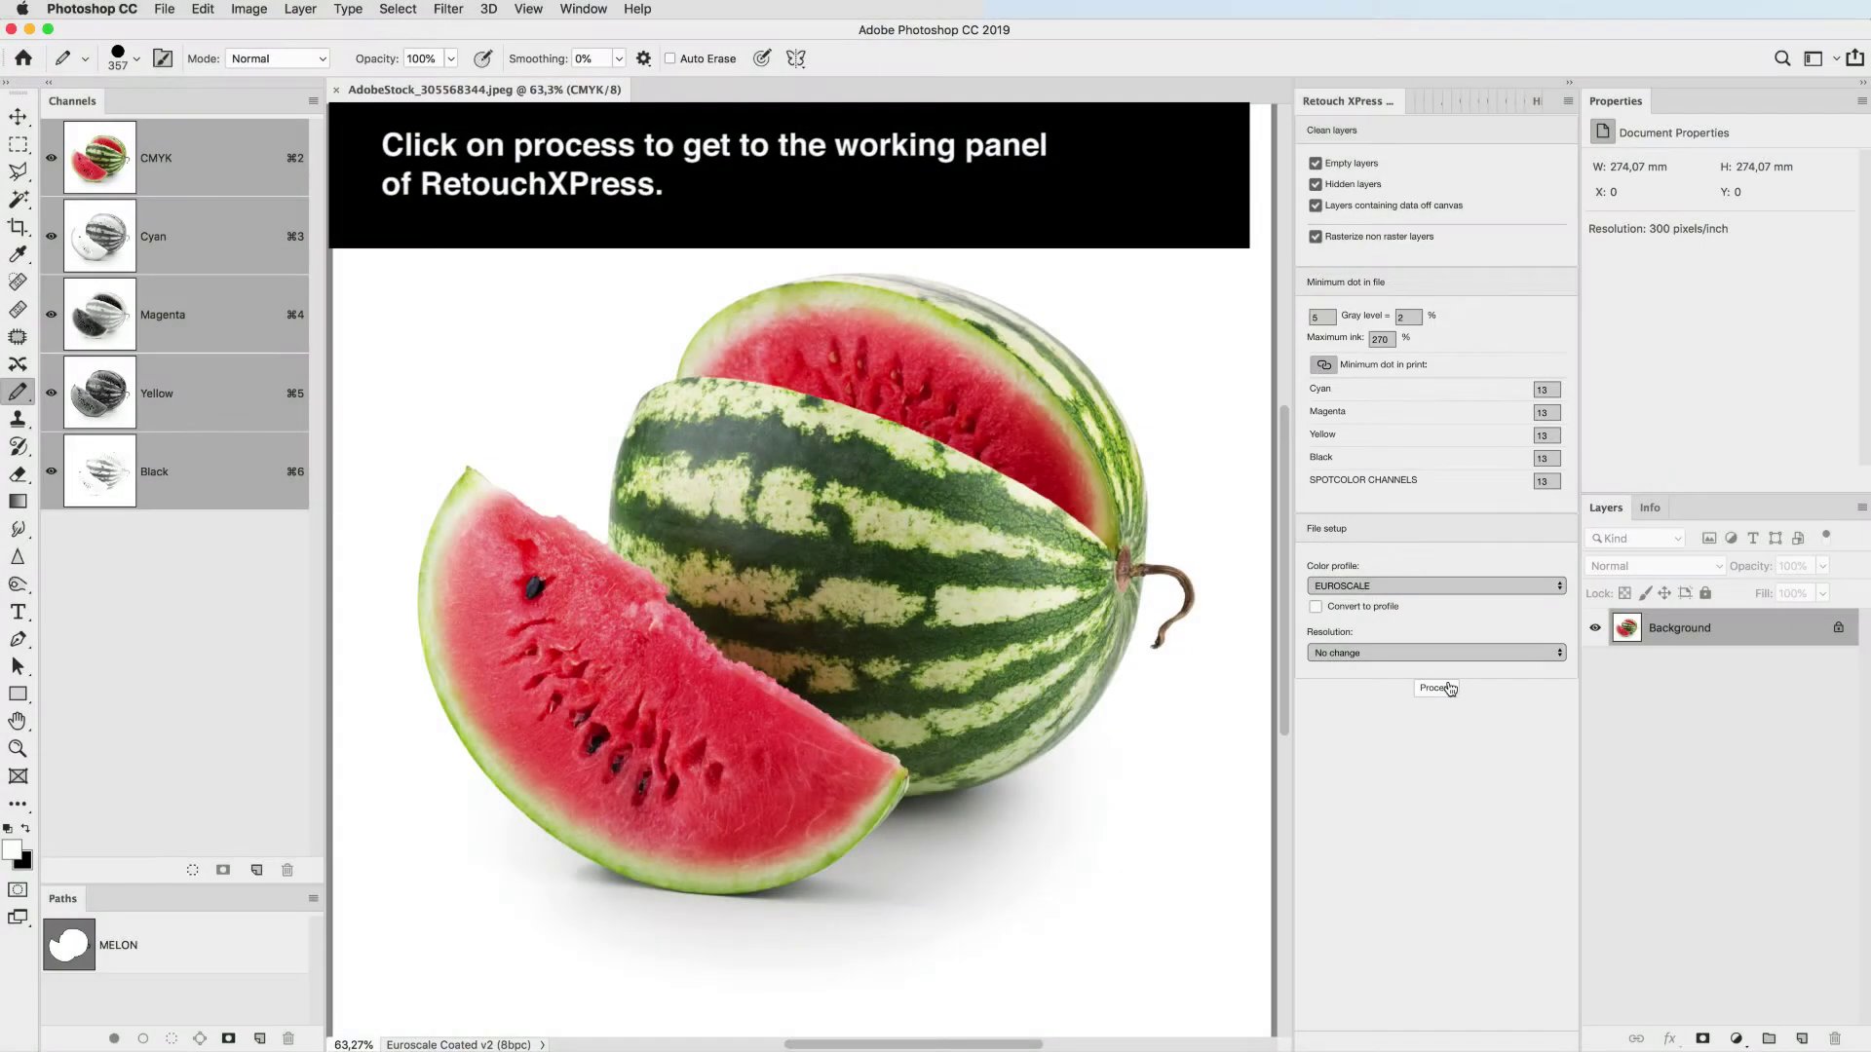
Process the document with these settings and create a retouch group from Layer 0.
left_click(1437, 688)
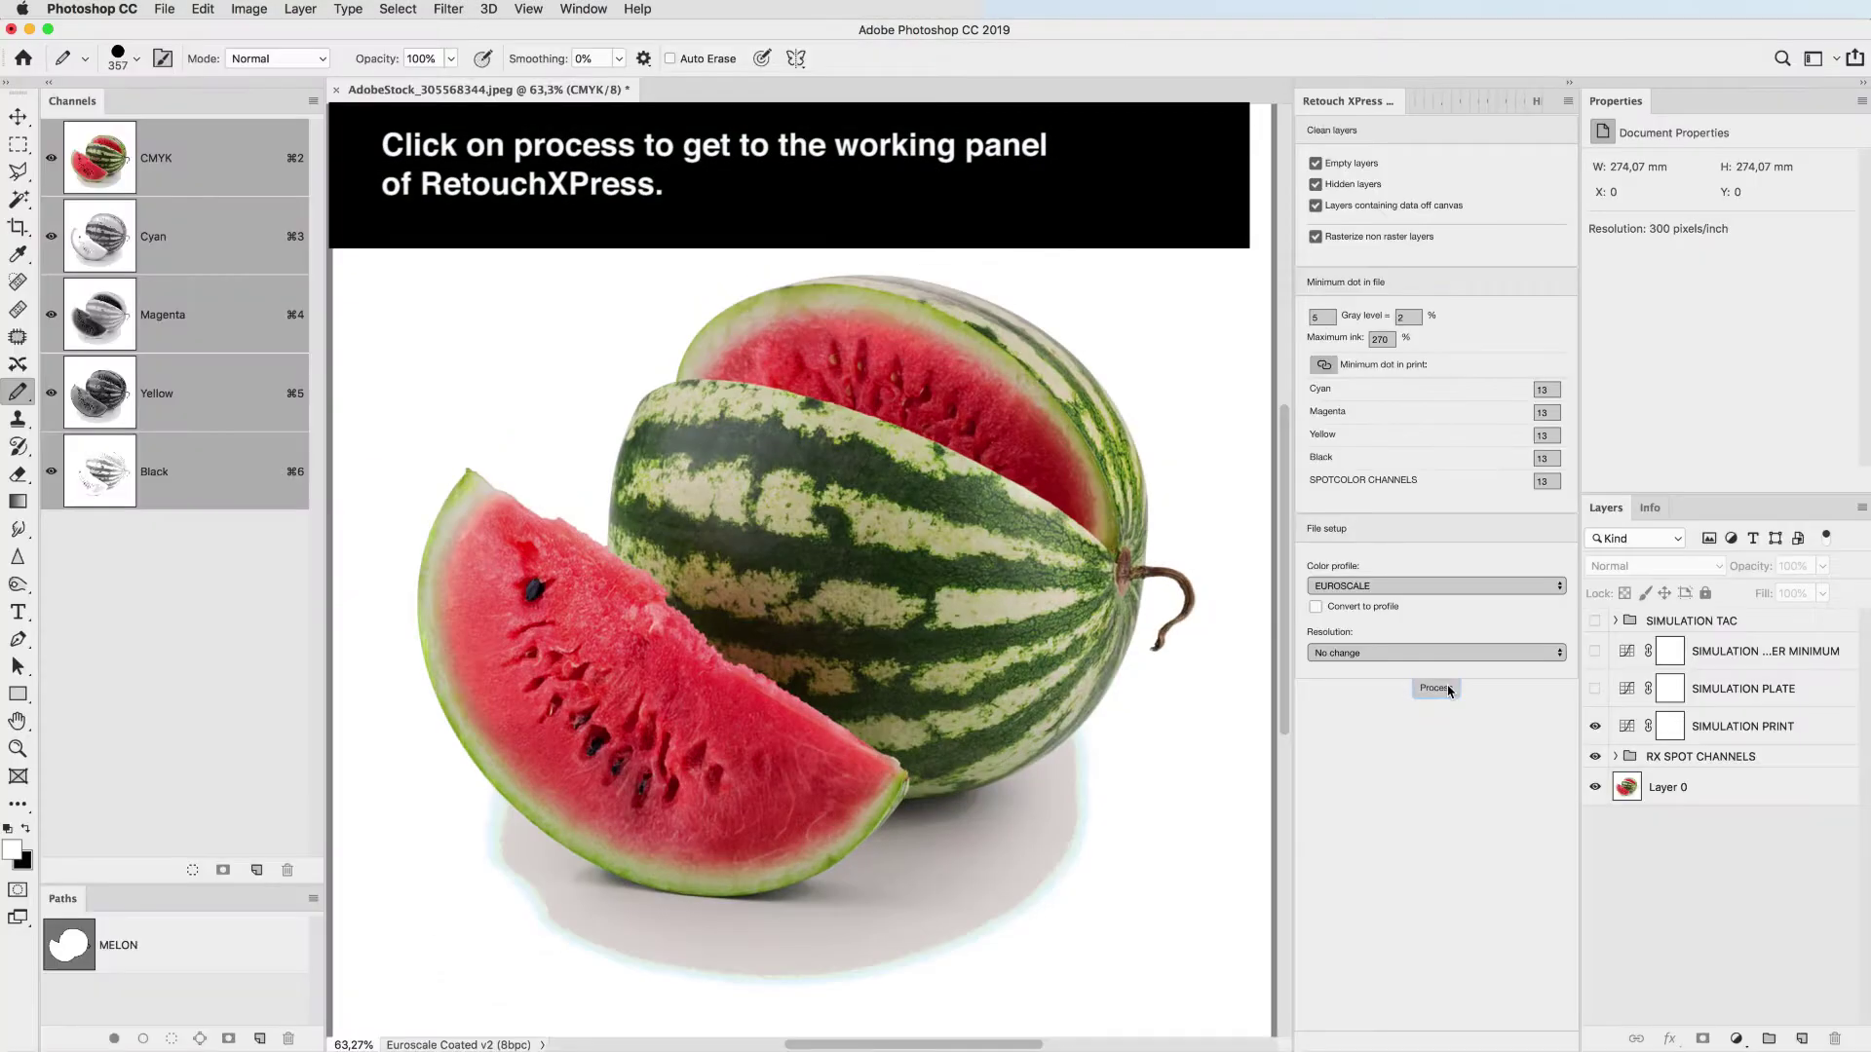
left_click(1680, 789)
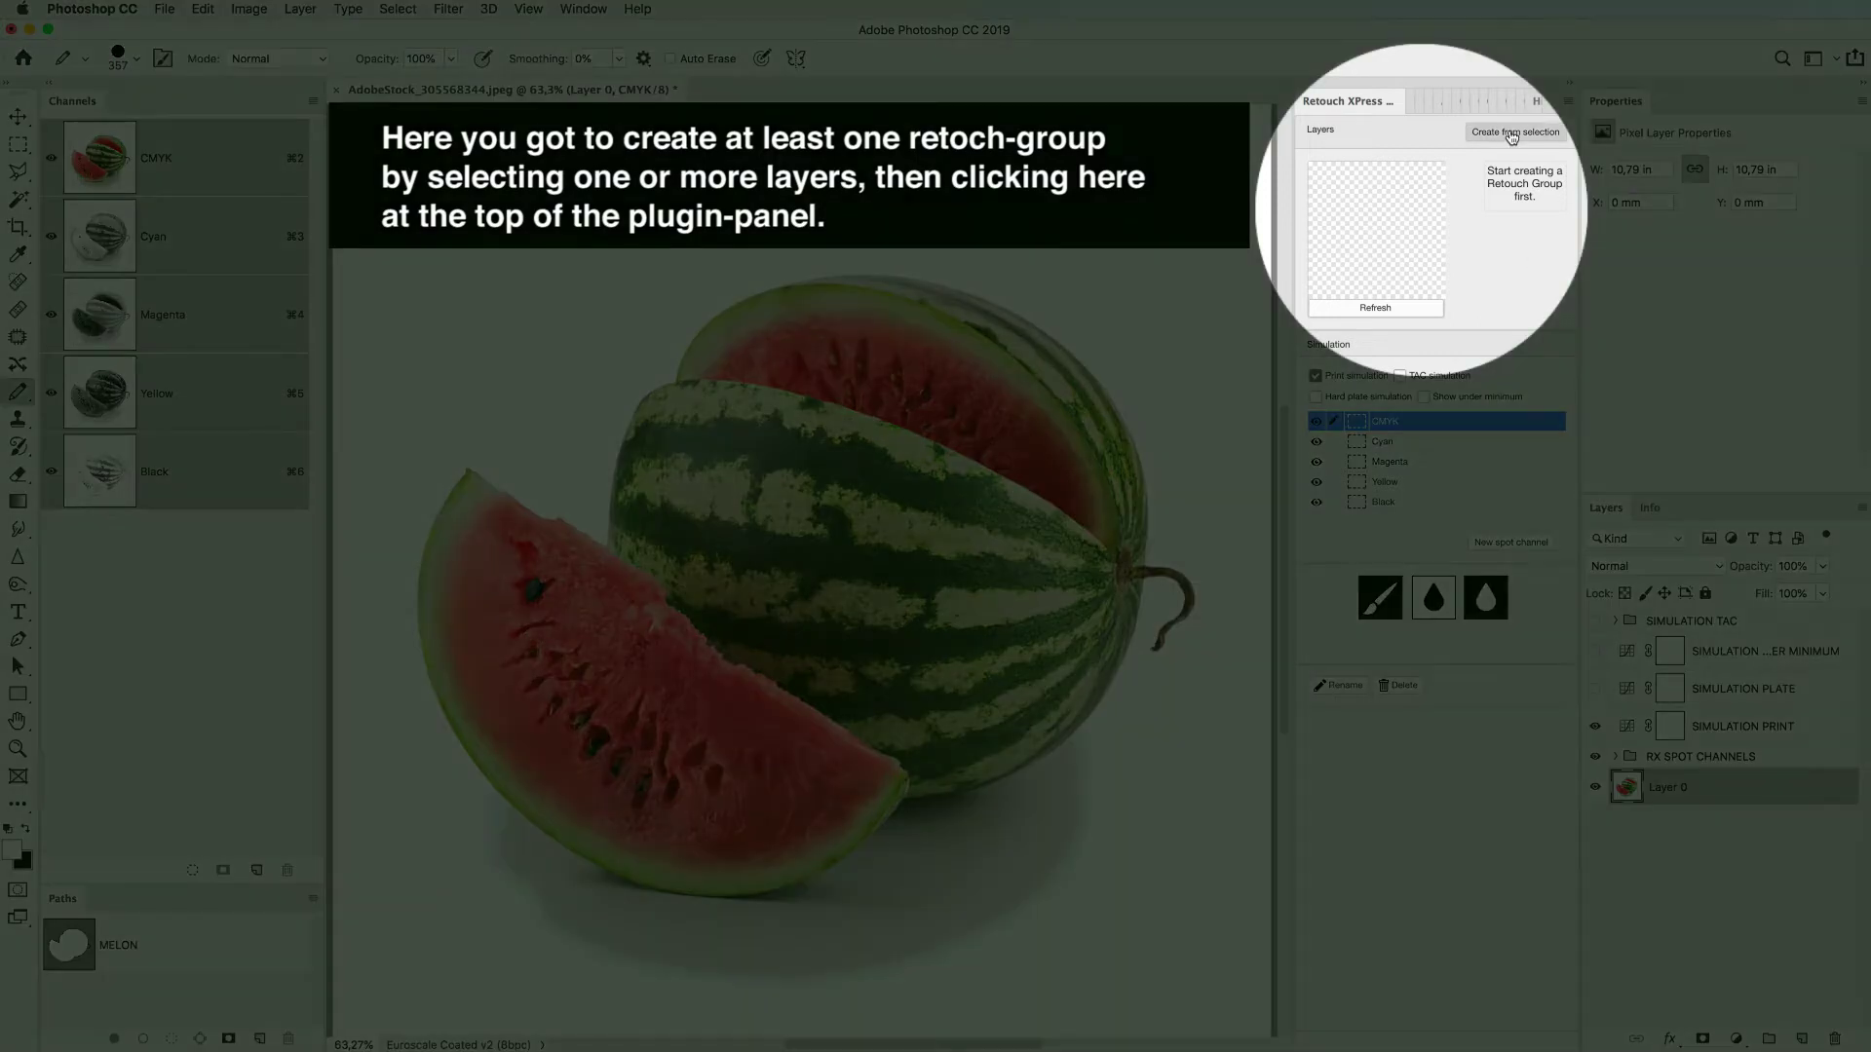
left_click(1510, 133)
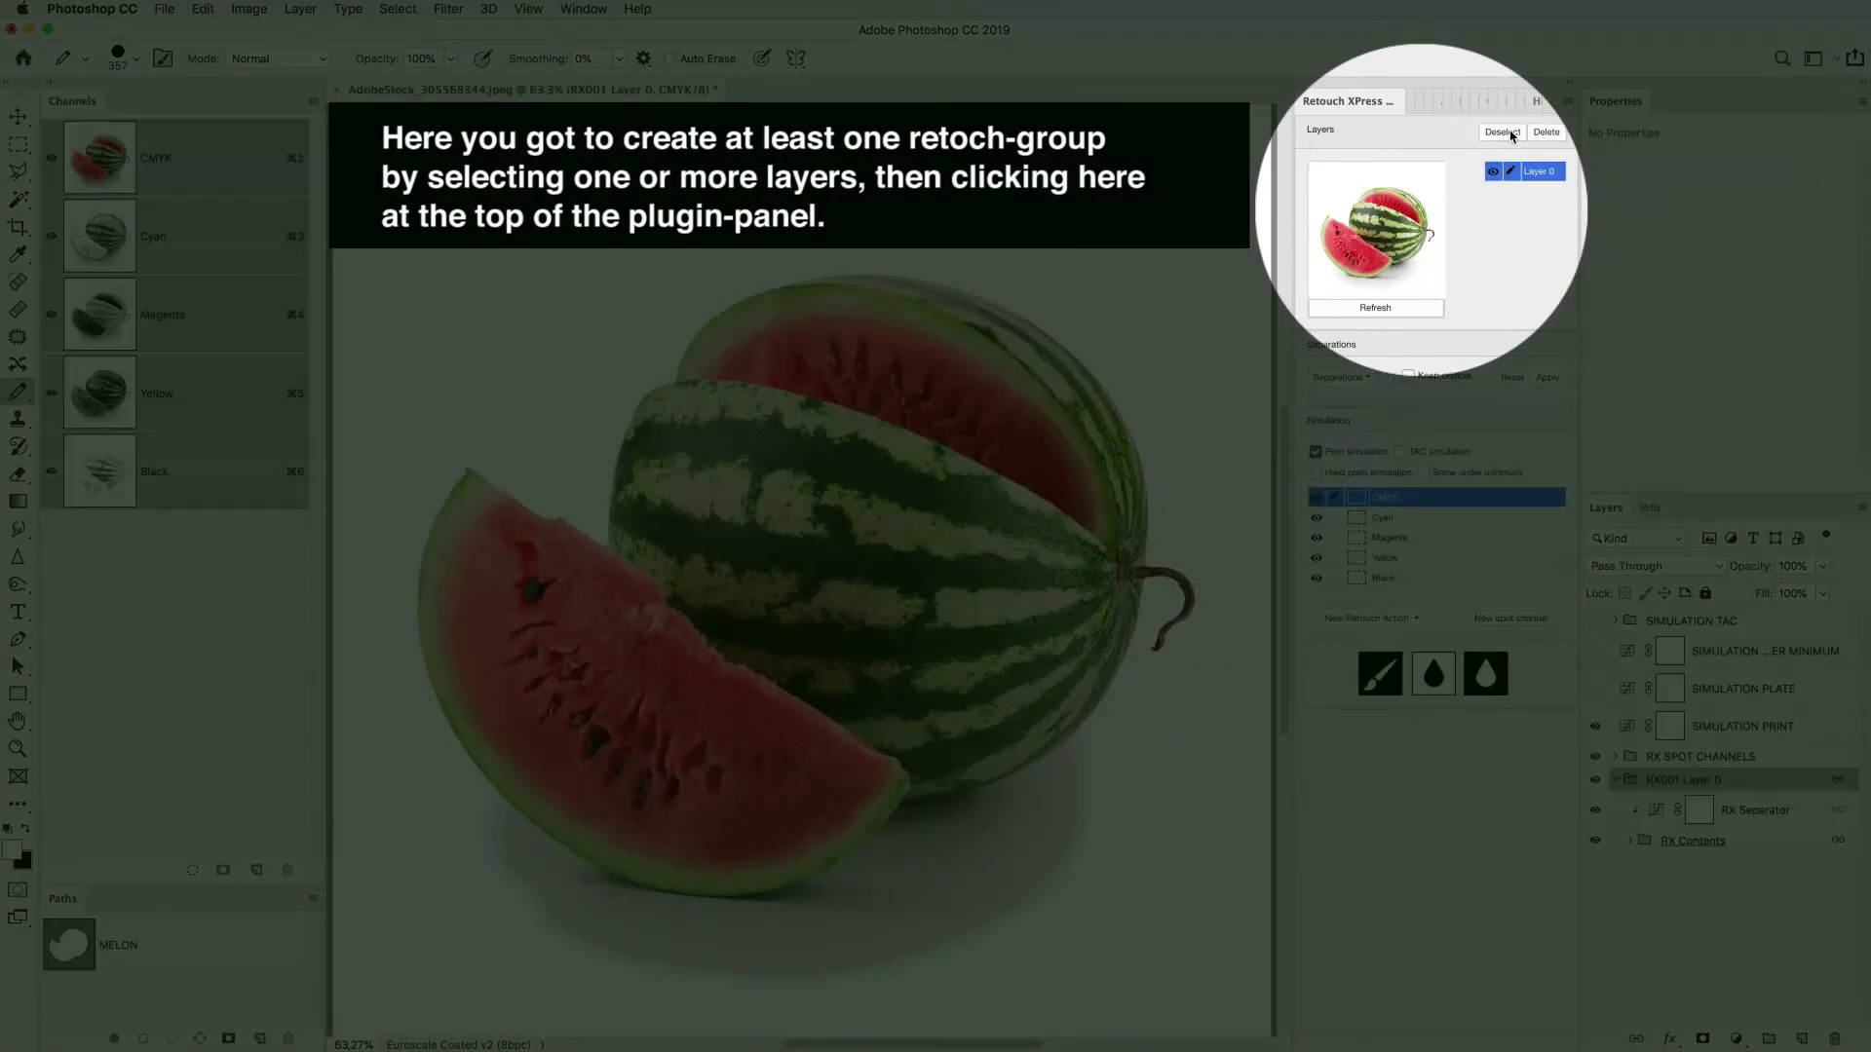
Turn off the print simulation and examine the cyan, magenta, yellow and black plates one by one before returning to the CMYK composite.
left_click(1315, 452)
left_click(1430, 521)
left_click(1317, 497)
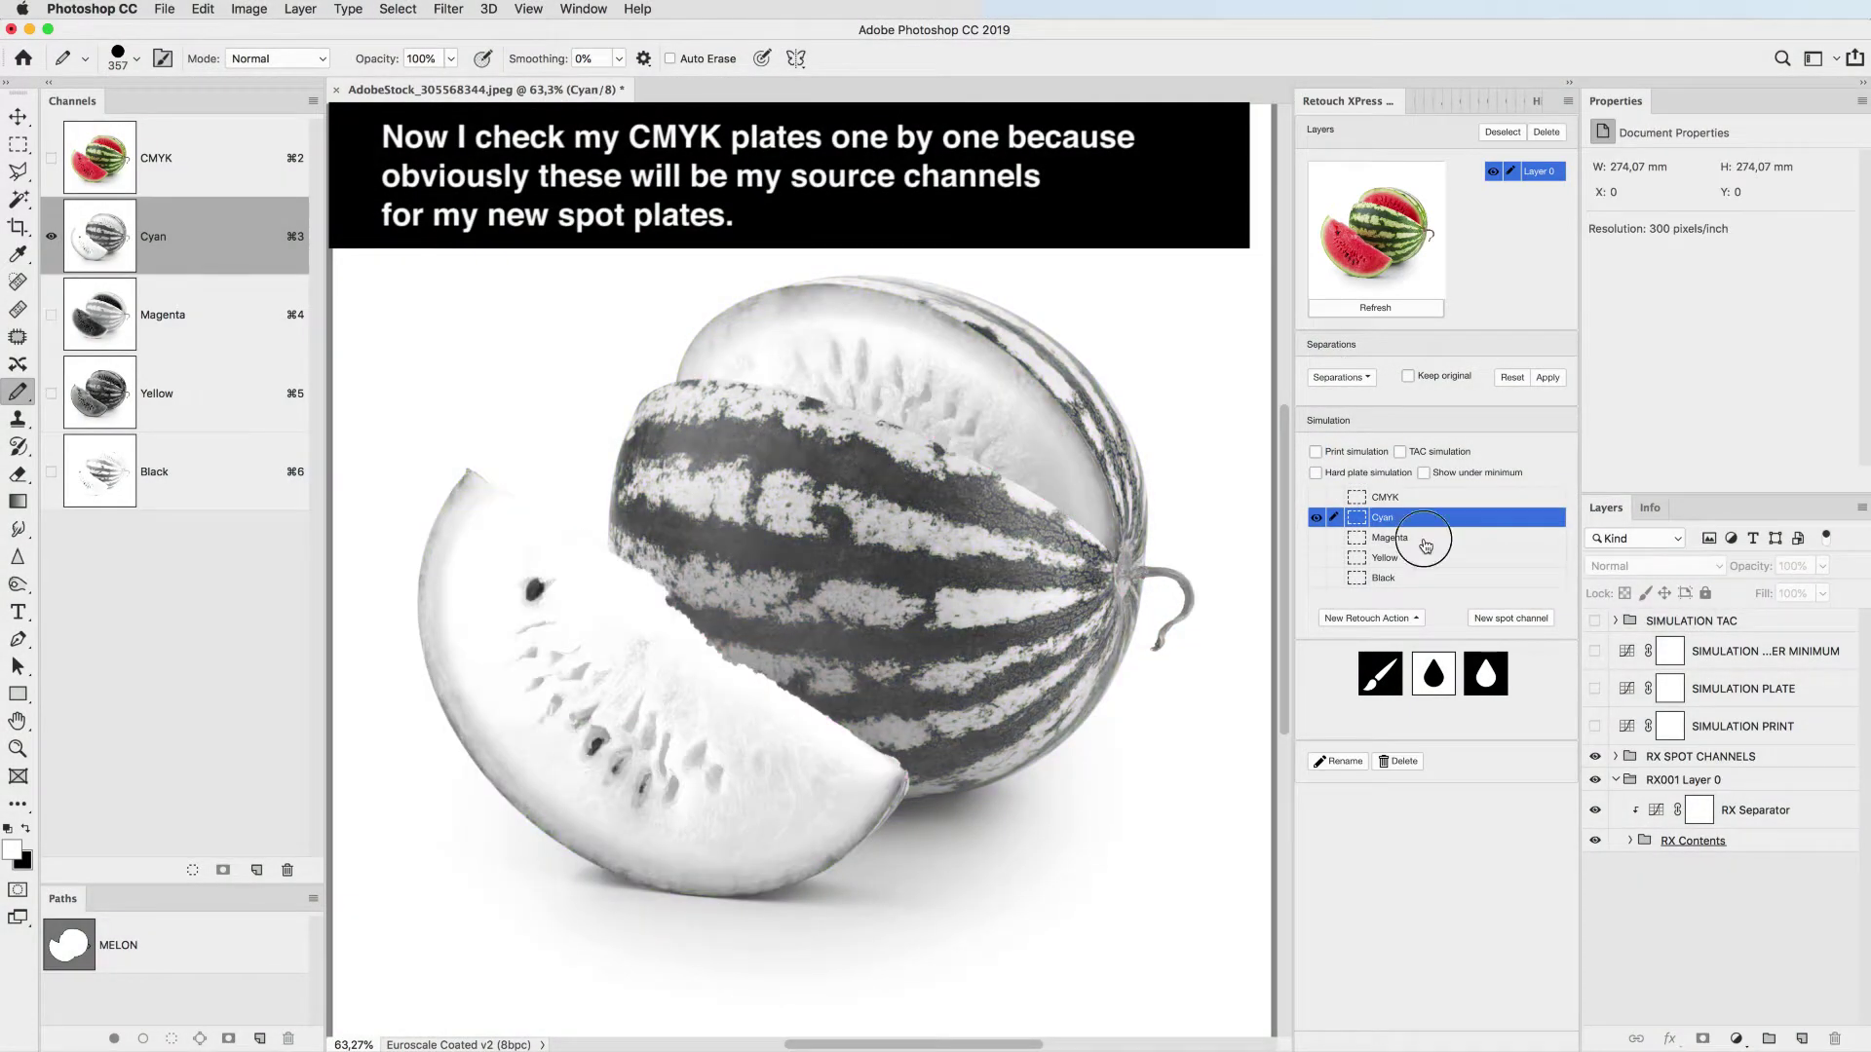
left_click(1426, 544)
left_click(1428, 560)
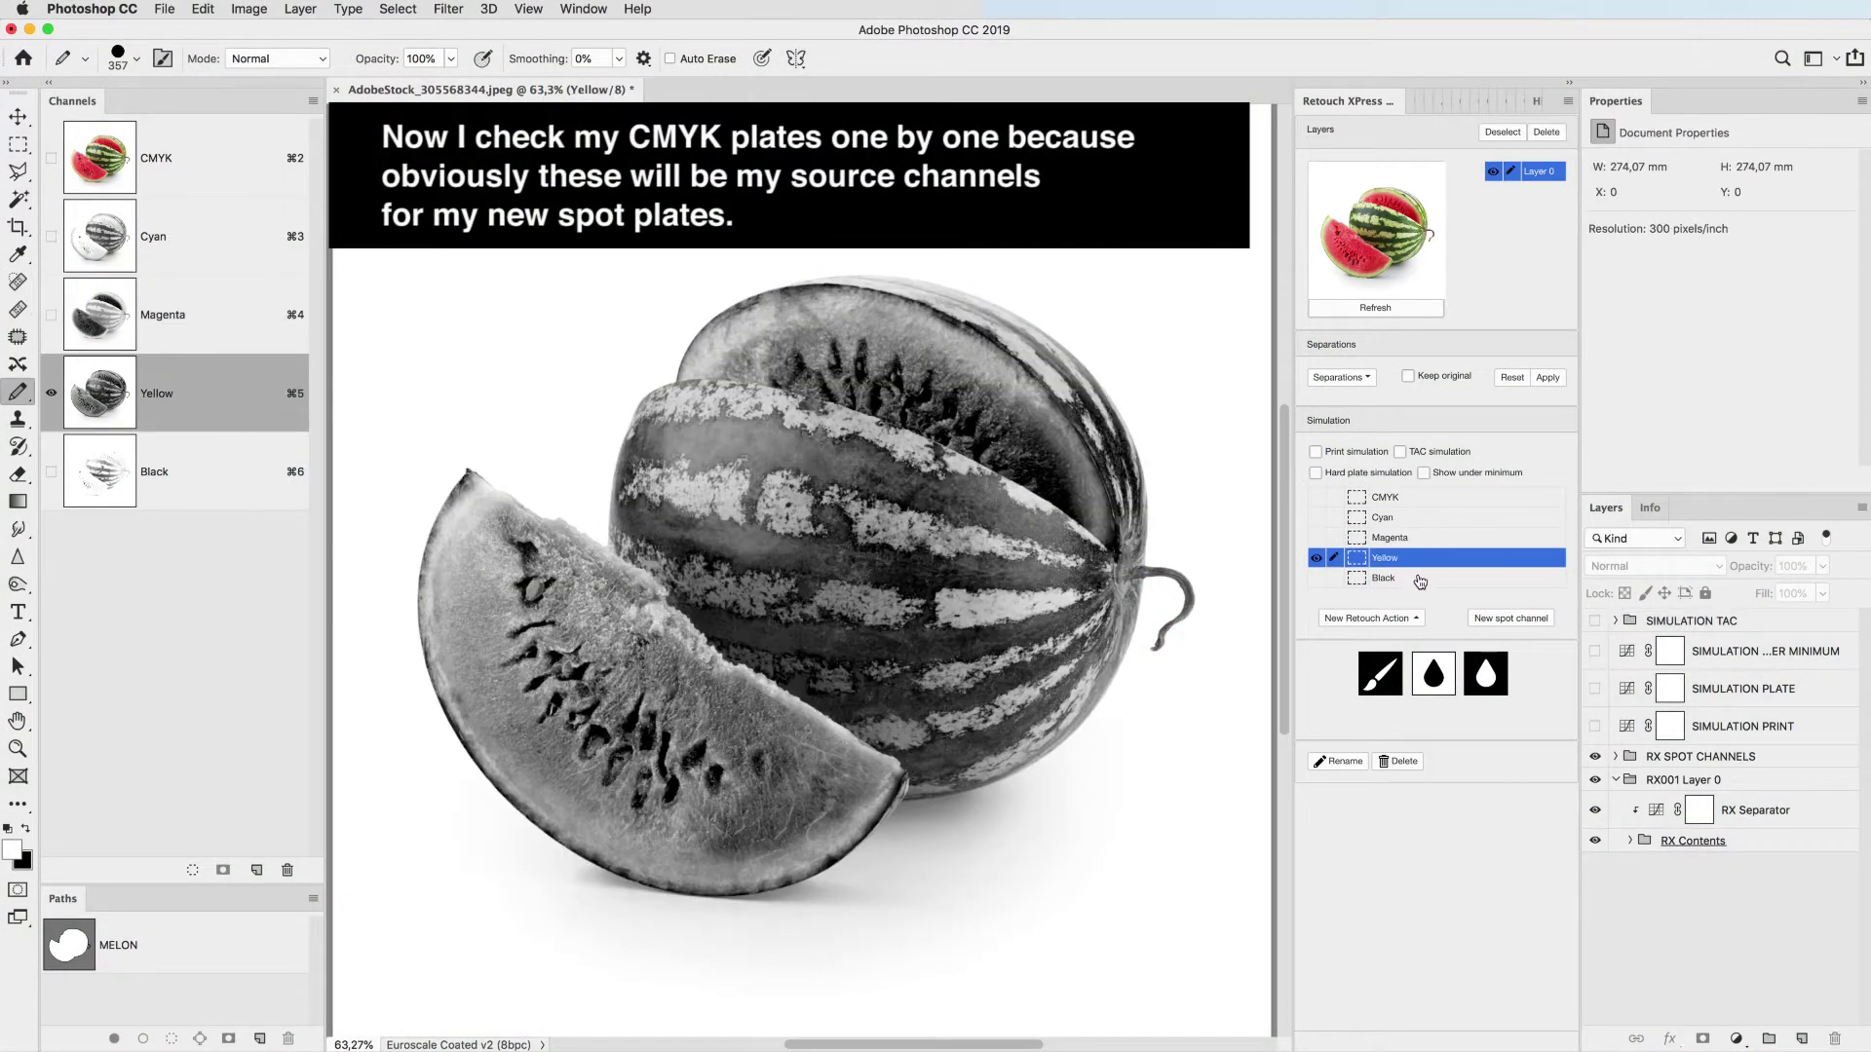
left_click(1419, 579)
left_click(1316, 498)
left_click(1404, 500)
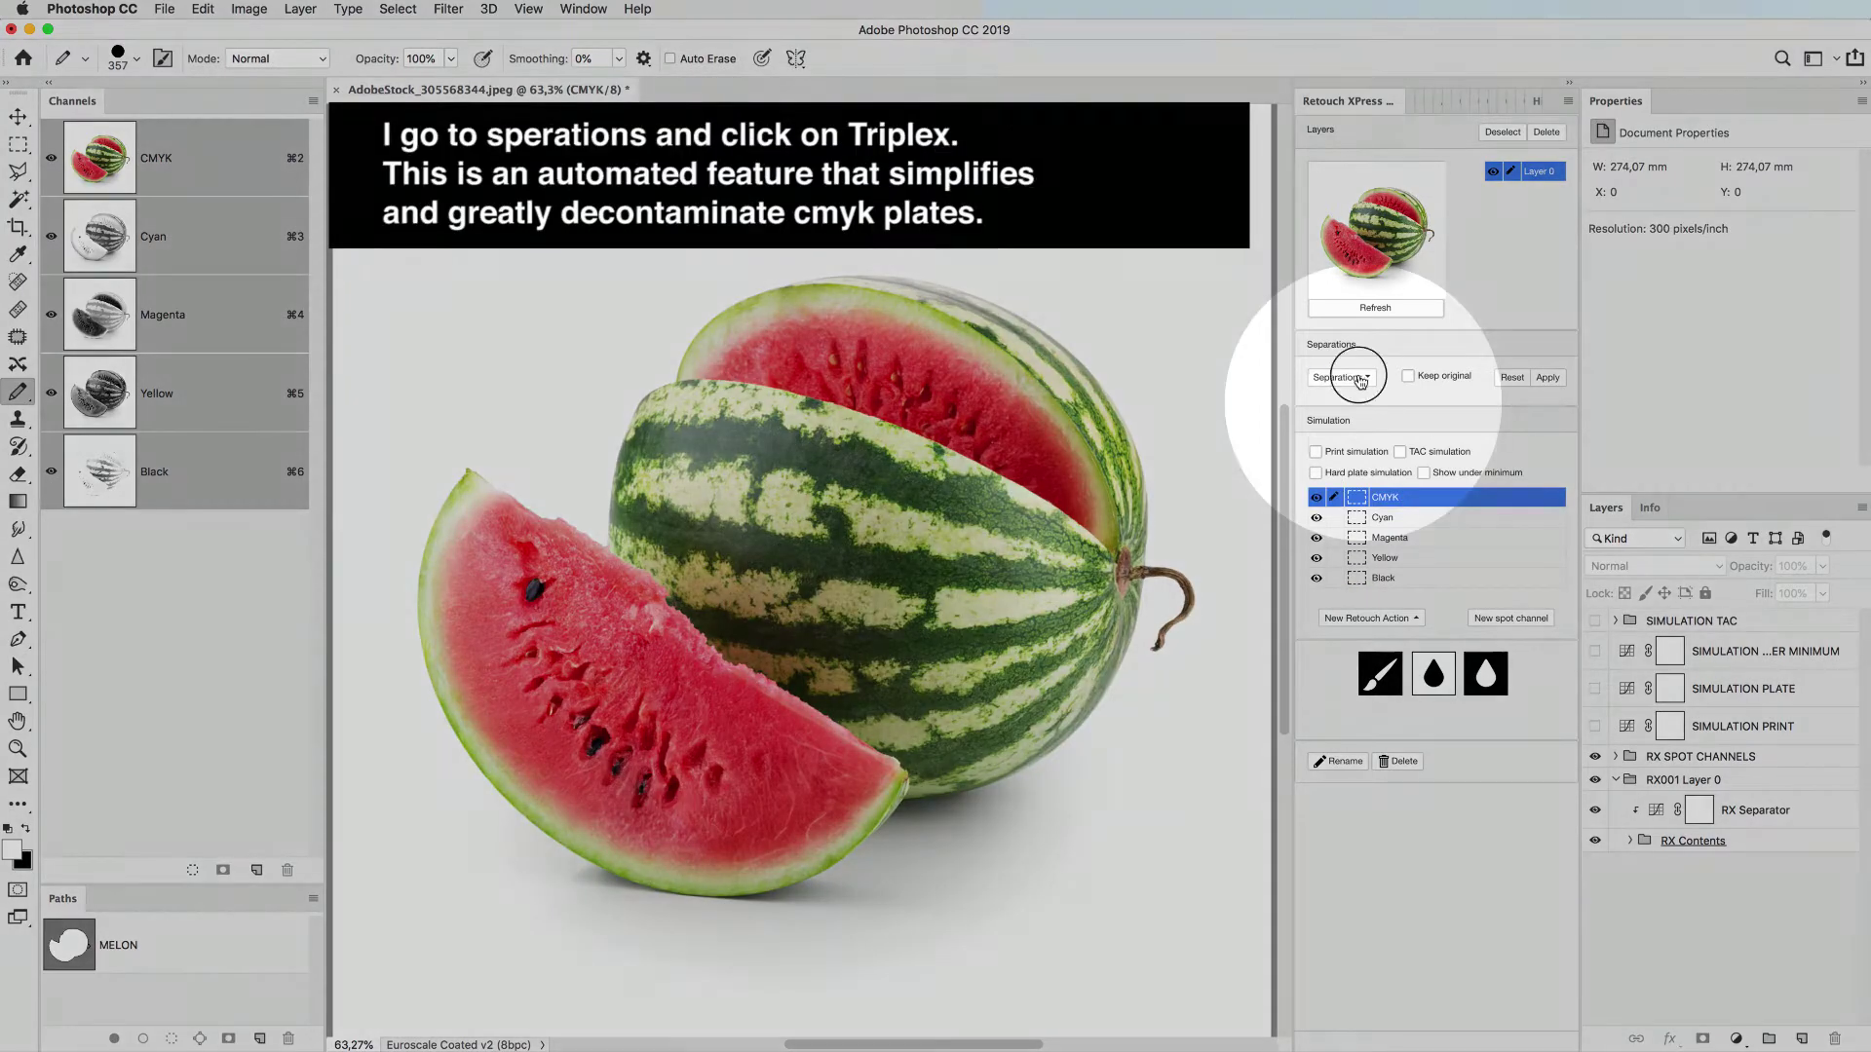
Apply the Triplex separation to Layer 0 without keeping the original.
left_click(1363, 379)
left_click(1337, 396)
left_click(1549, 379)
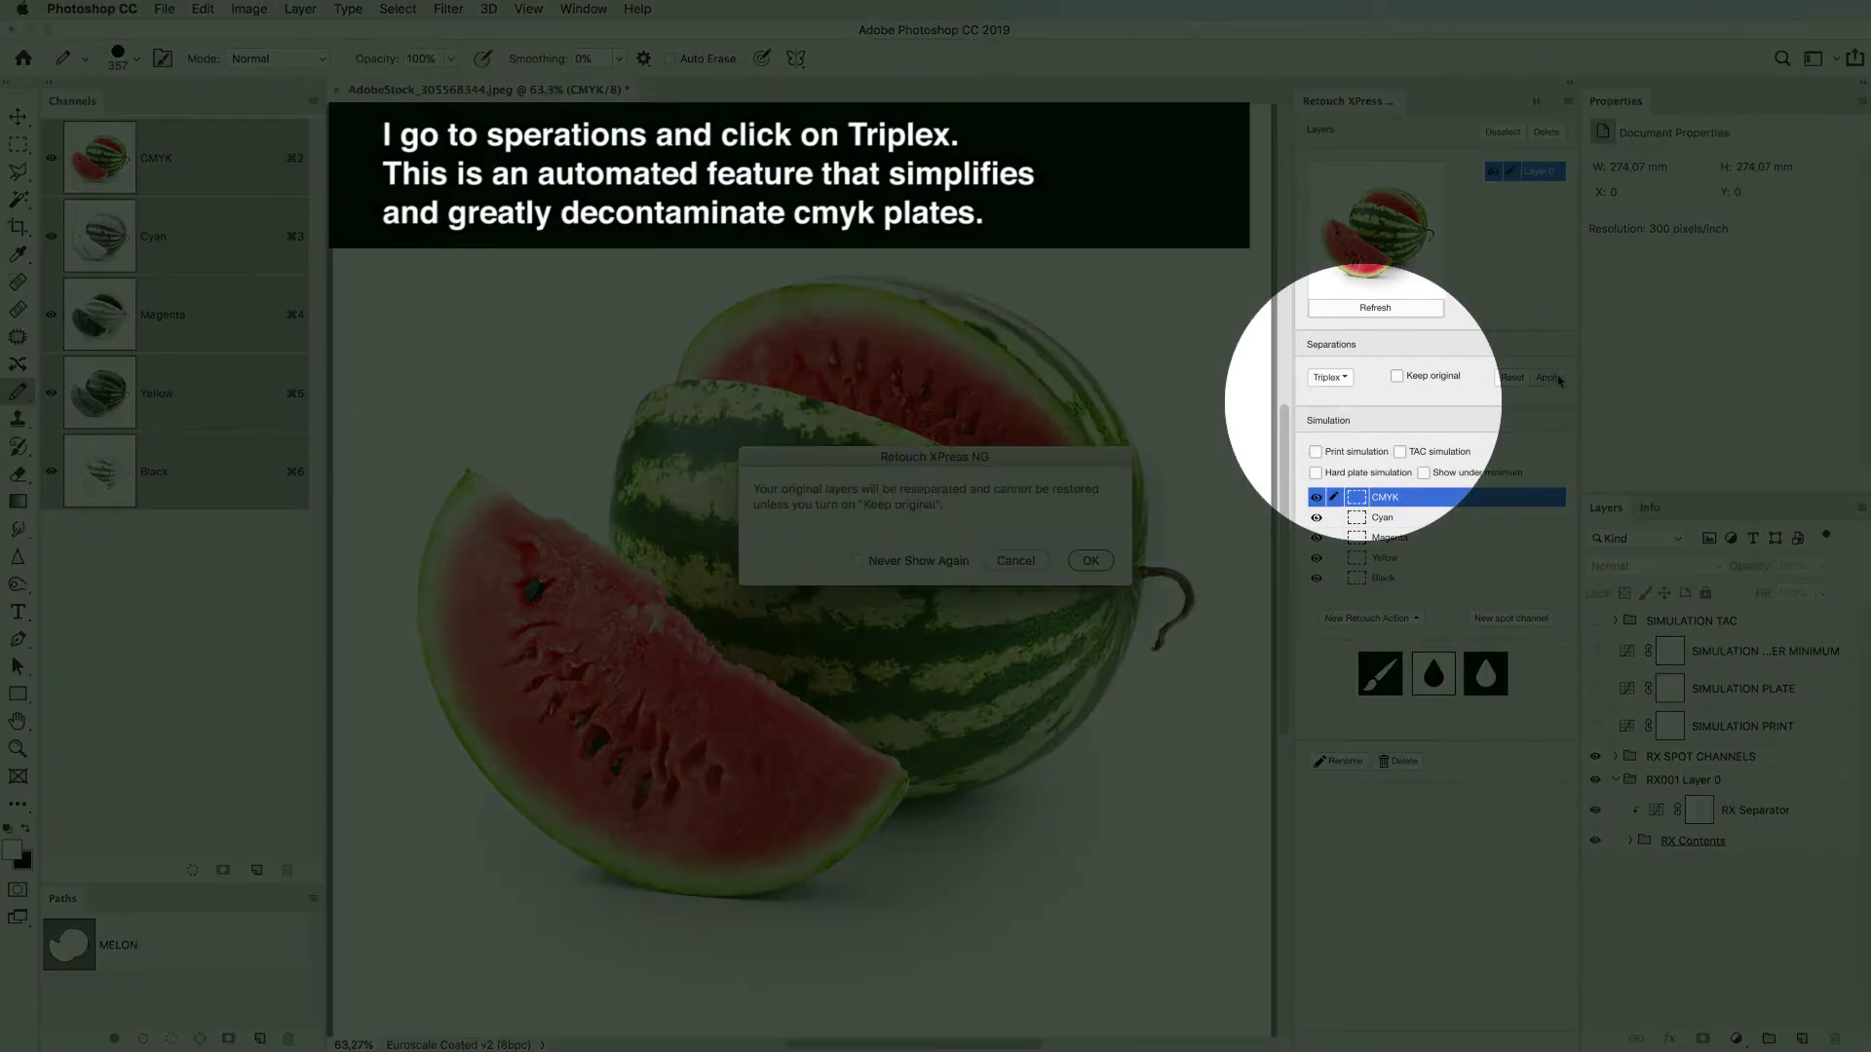
left_click(1101, 560)
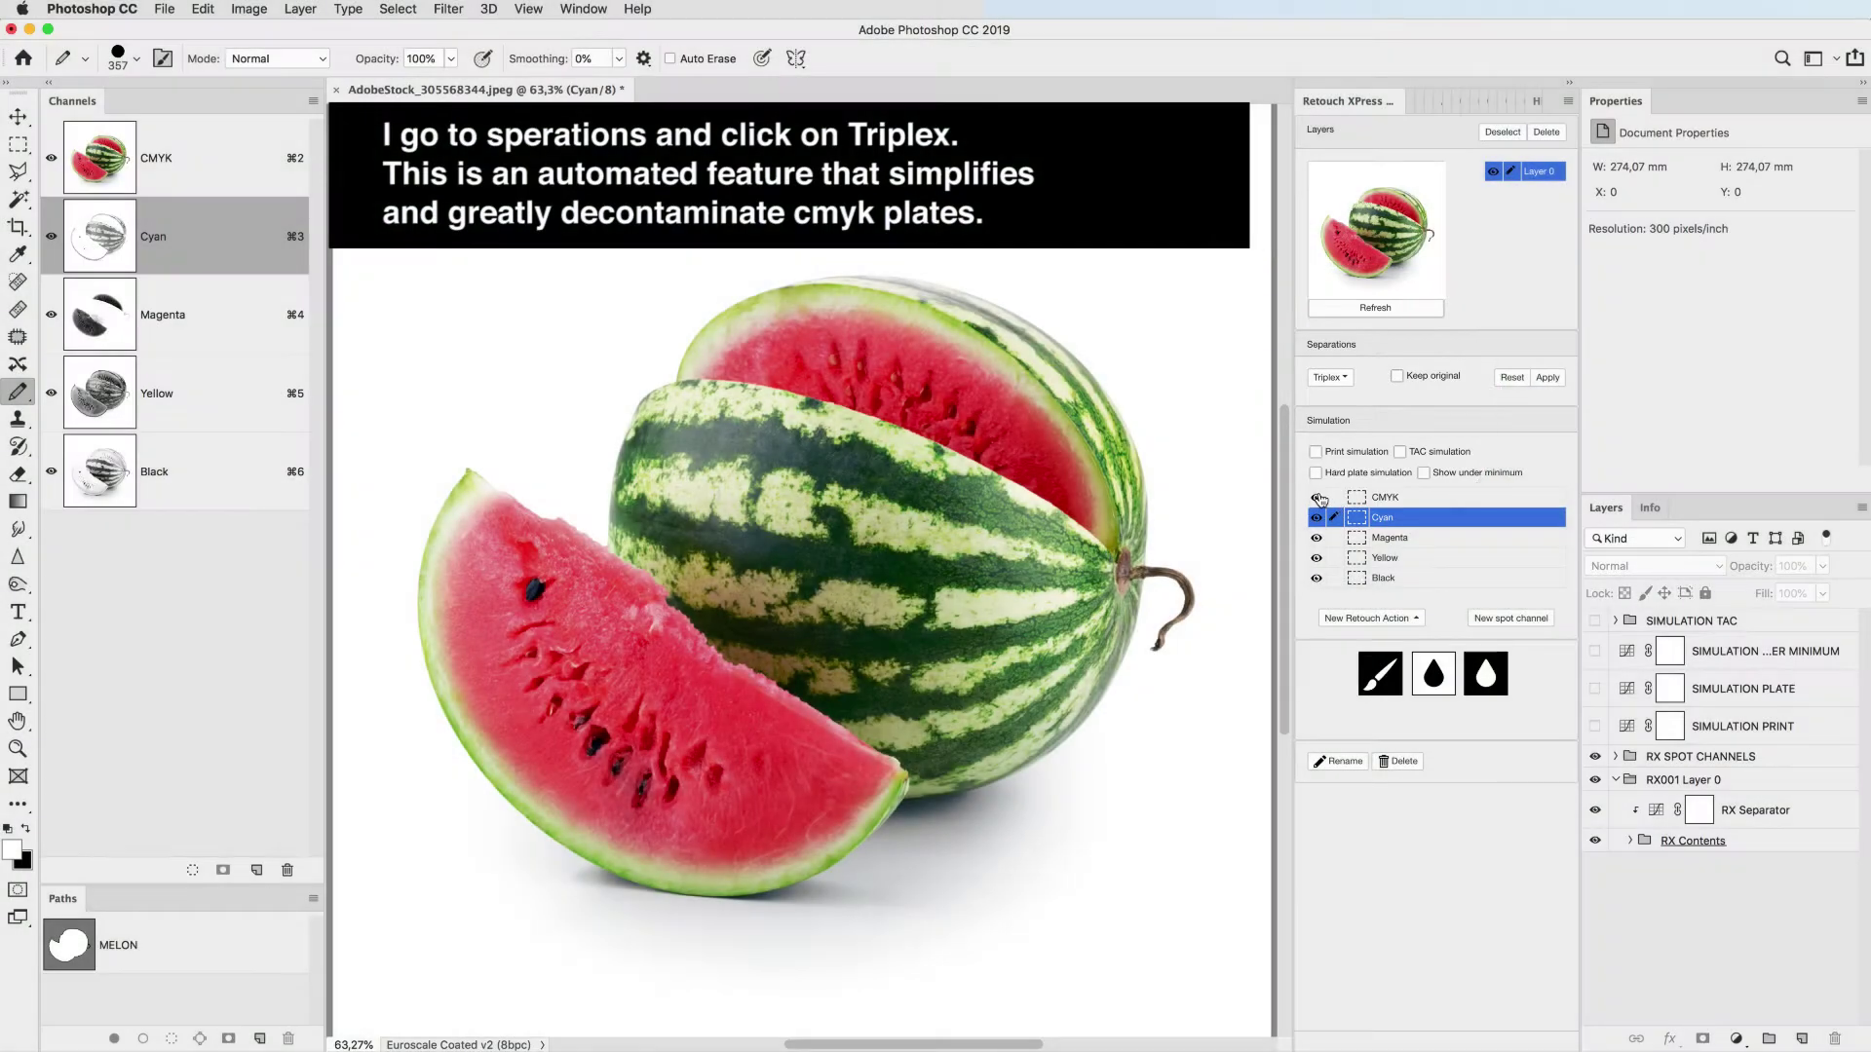
Check the separated cyan and magenta plates, then turn on print simulation while viewing the magenta plate.
left_click(1317, 497)
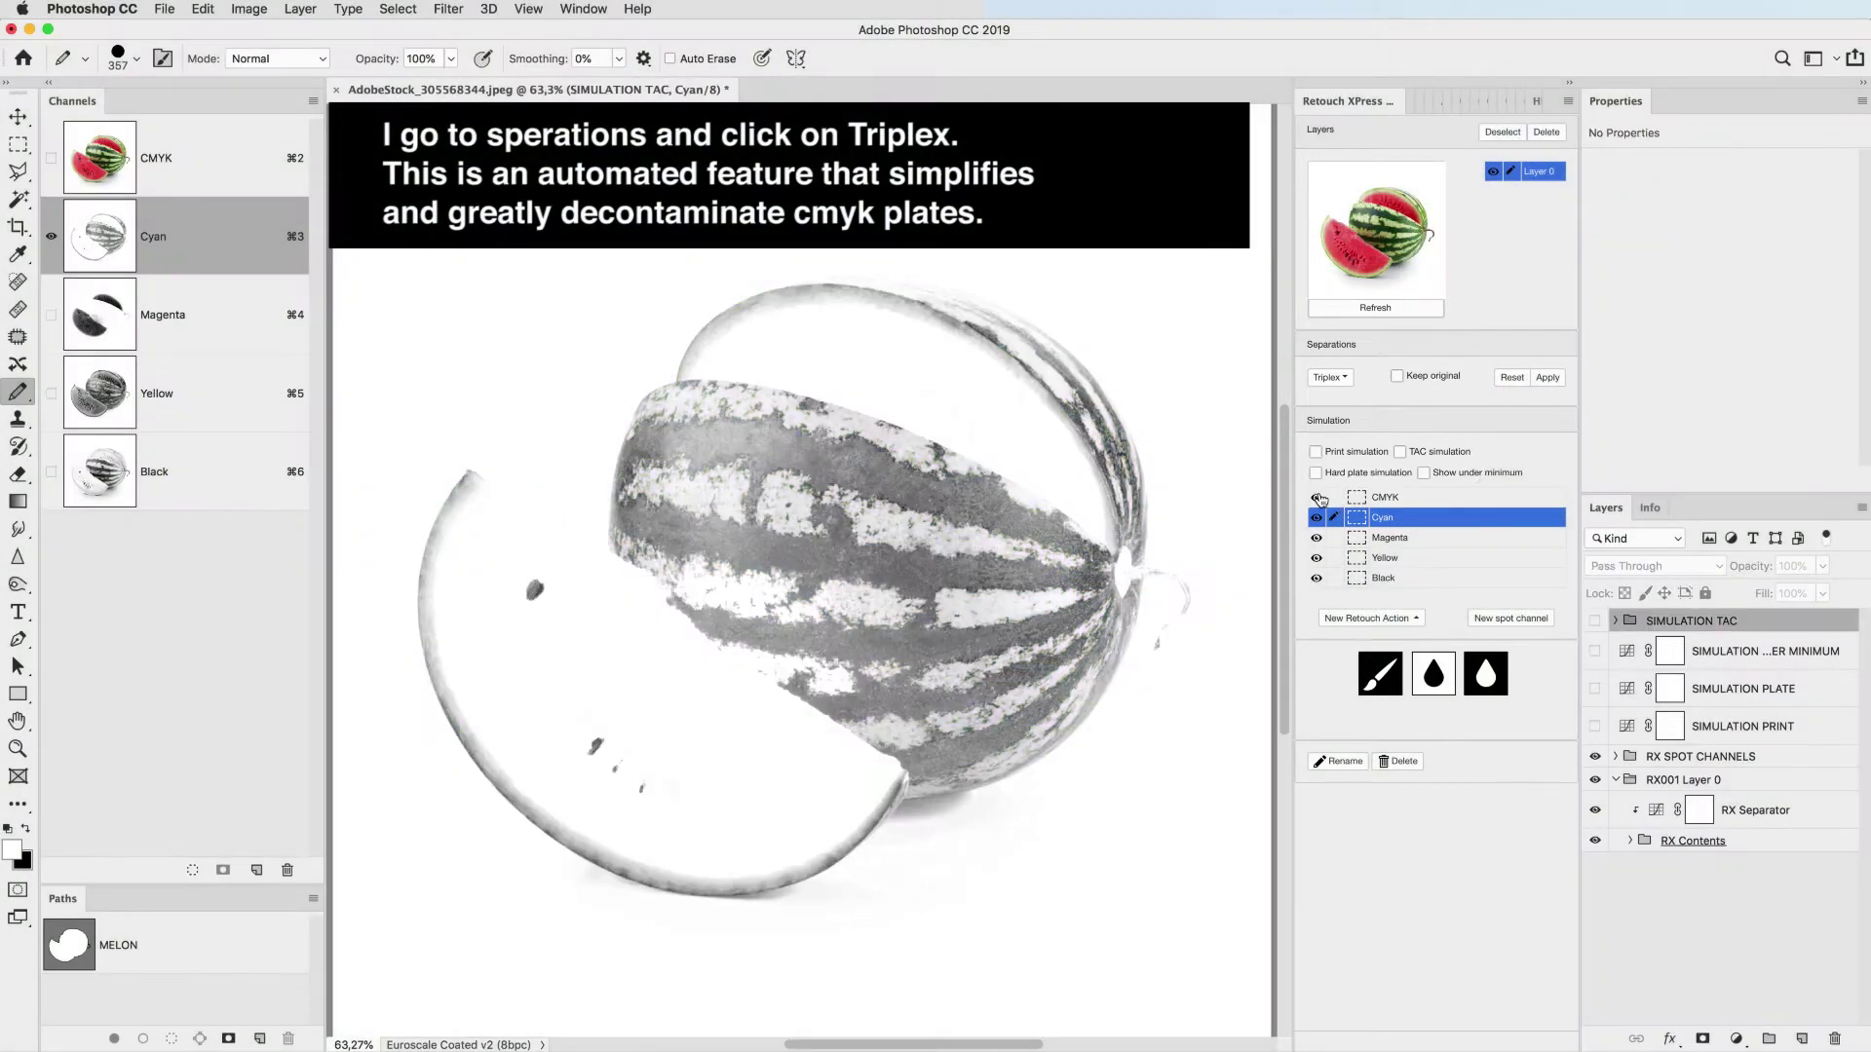
left_click(1444, 539)
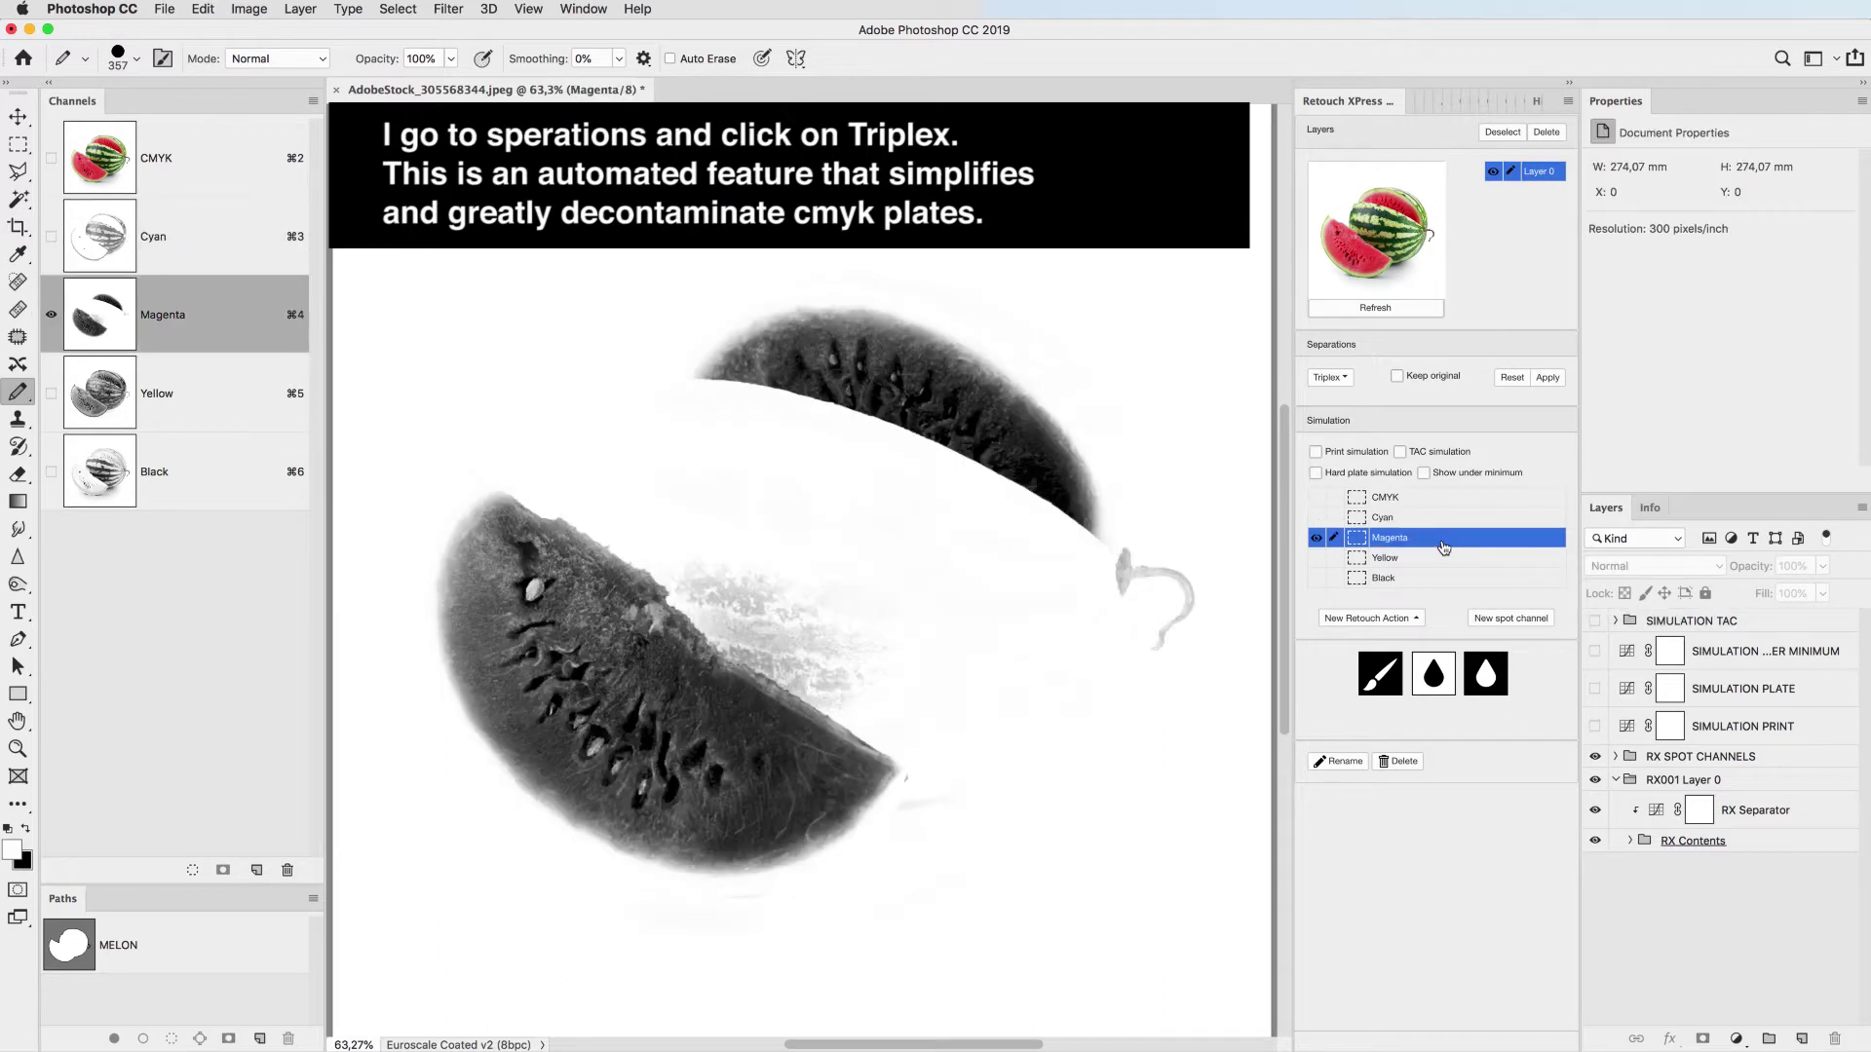
left_click(1316, 452)
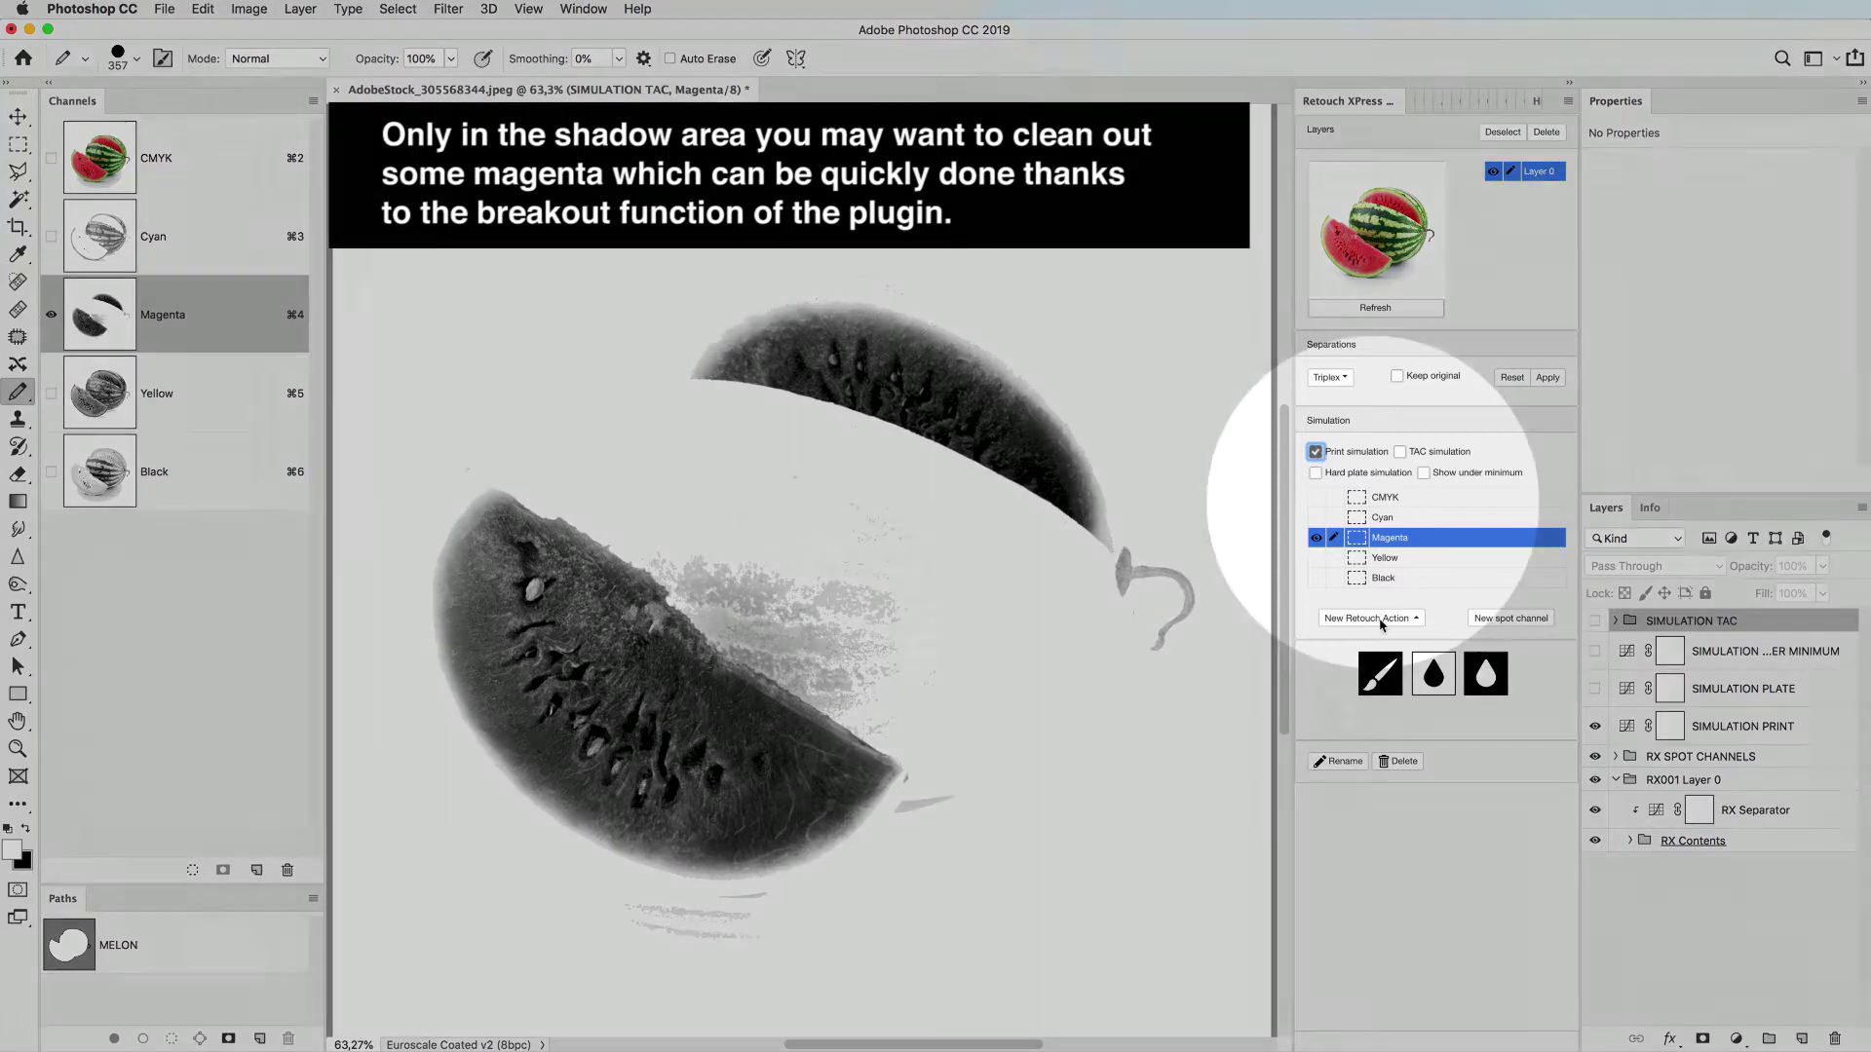
Add a Breakout retouch action to the magenta plate and set its white input level to 154.
left_click(1382, 621)
left_click(1371, 512)
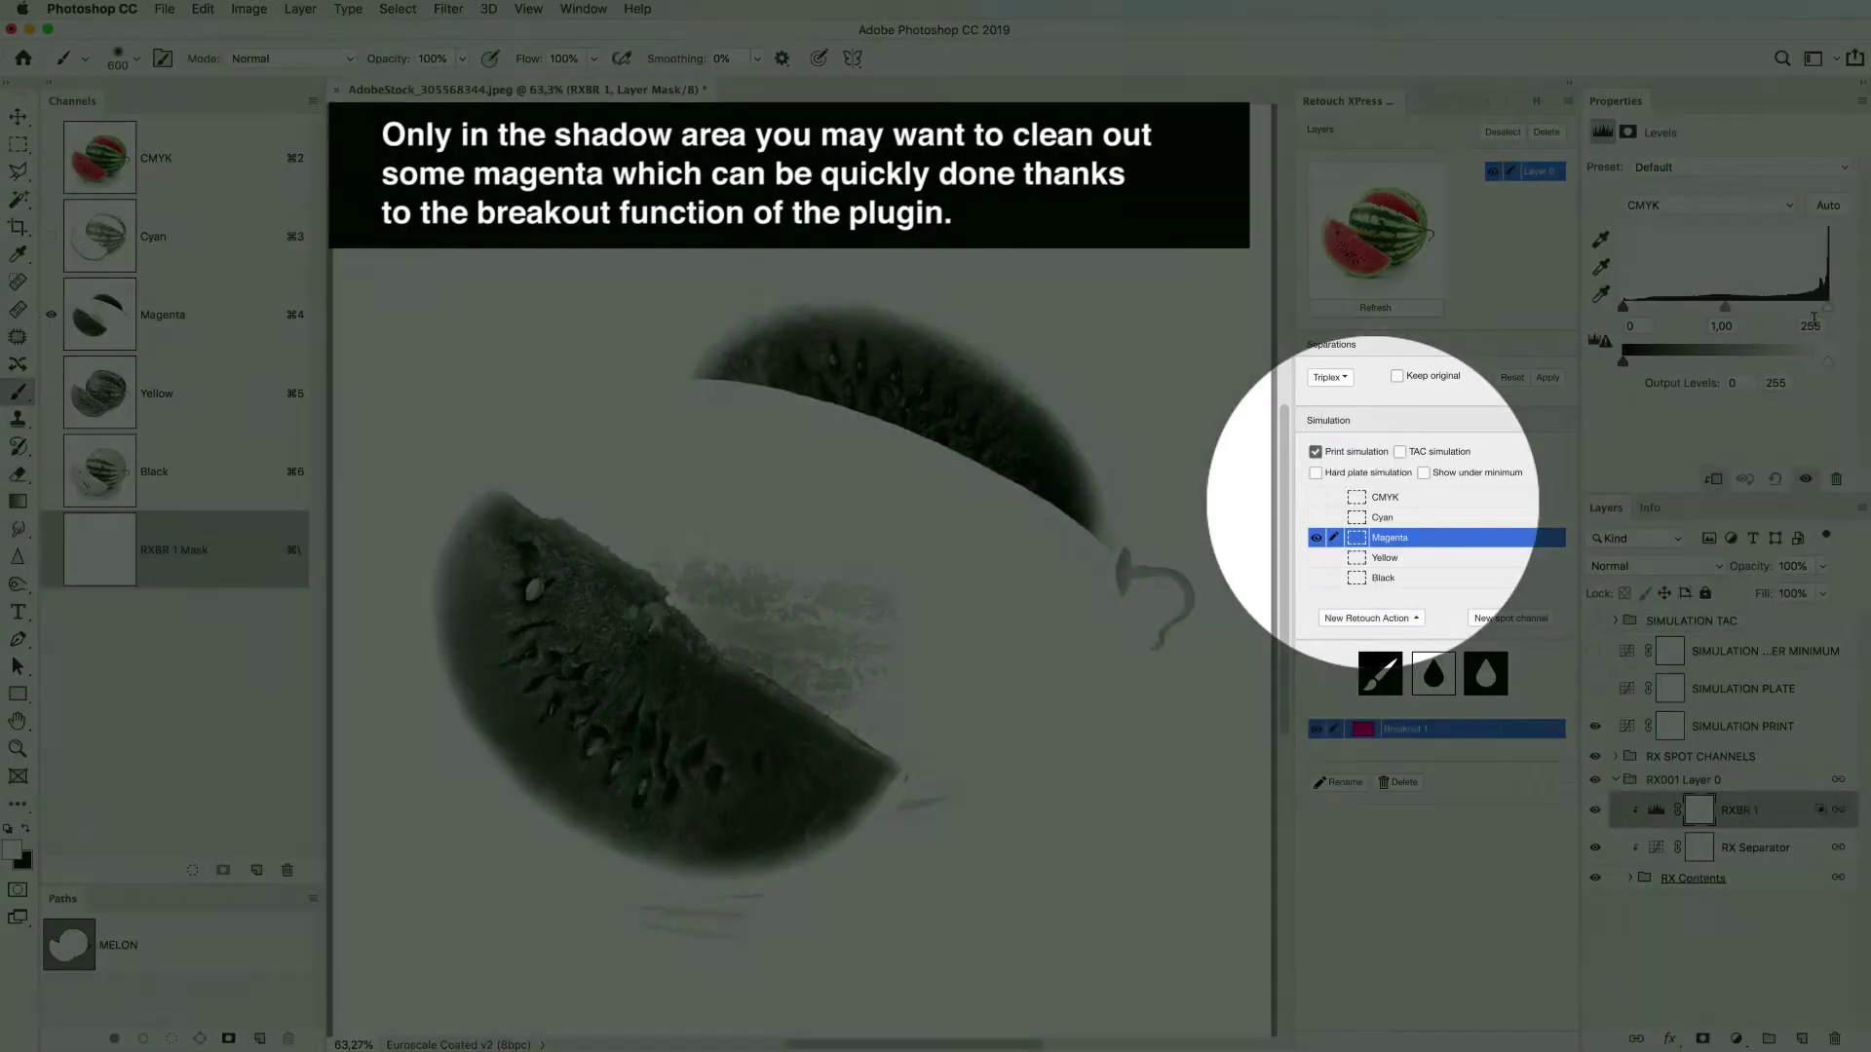
left_click_drag(1826, 308, 1747, 318)
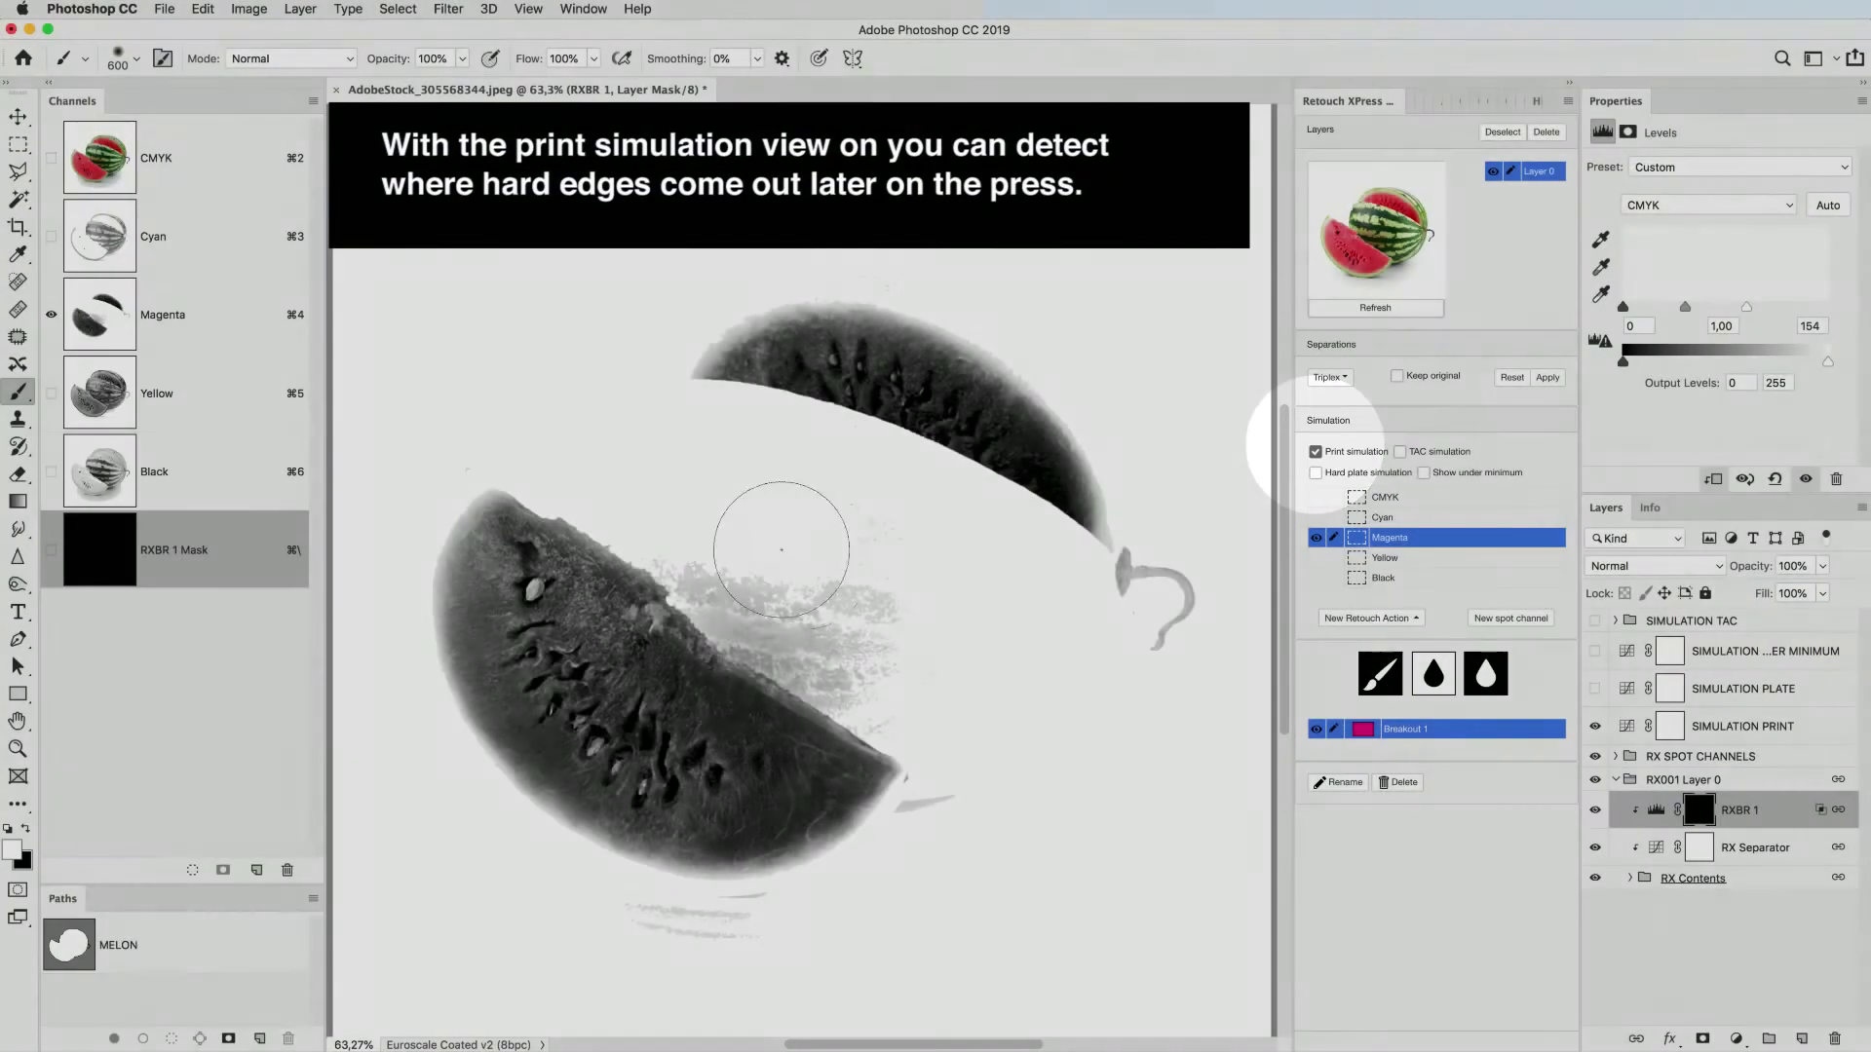
Paint white on the magenta Breakout mask over the melon's rind beside the slice, the floor shadow and the stem.
mouse_move(772, 543)
left_mouse_down()
mouse_move(897, 612)
mouse_move(704, 547)
mouse_move(860, 653)
mouse_move(758, 607)
left_mouse_up()
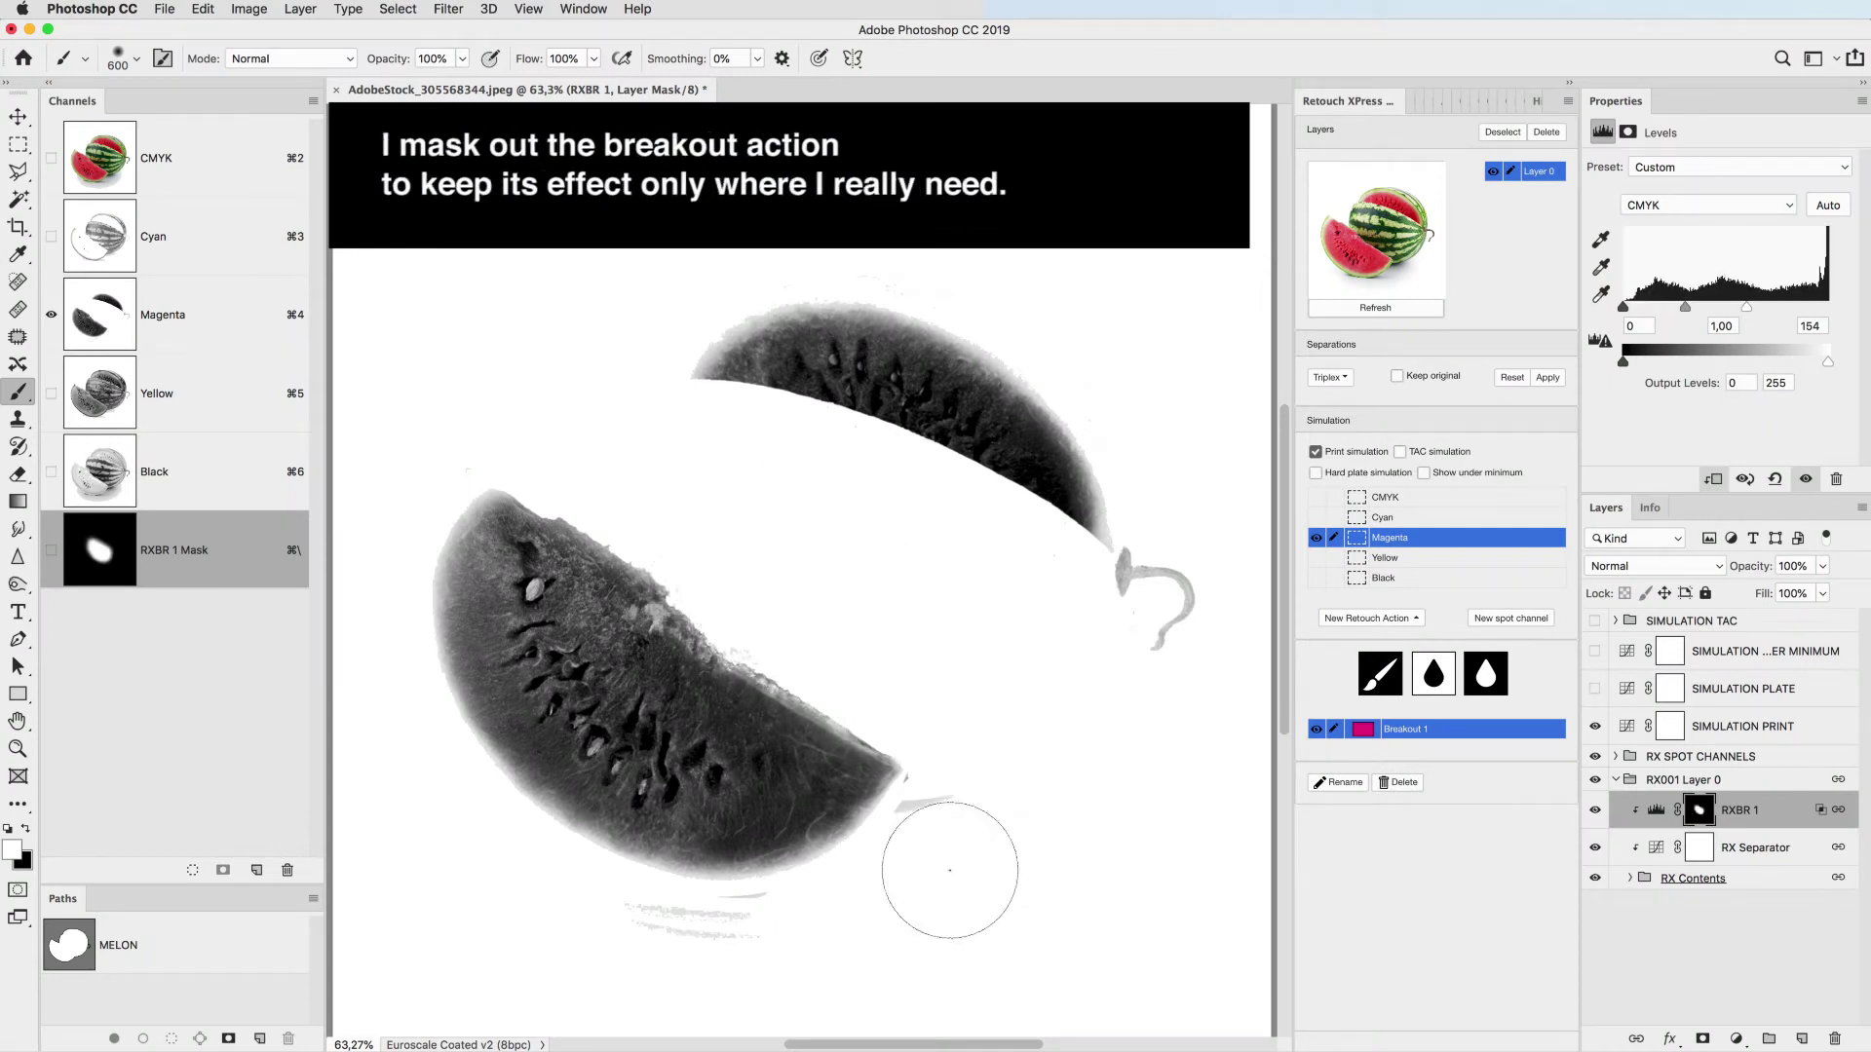
mouse_move(965, 857)
left_mouse_down()
mouse_move(960, 814)
mouse_move(919, 887)
mouse_move(550, 960)
mouse_move(755, 969)
mouse_move(754, 938)
mouse_move(903, 913)
left_mouse_up()
mouse_move(1108, 752)
left_mouse_down()
mouse_move(1222, 611)
mouse_move(1112, 684)
mouse_move(1202, 576)
mouse_move(1127, 646)
mouse_move(1156, 556)
left_mouse_up()
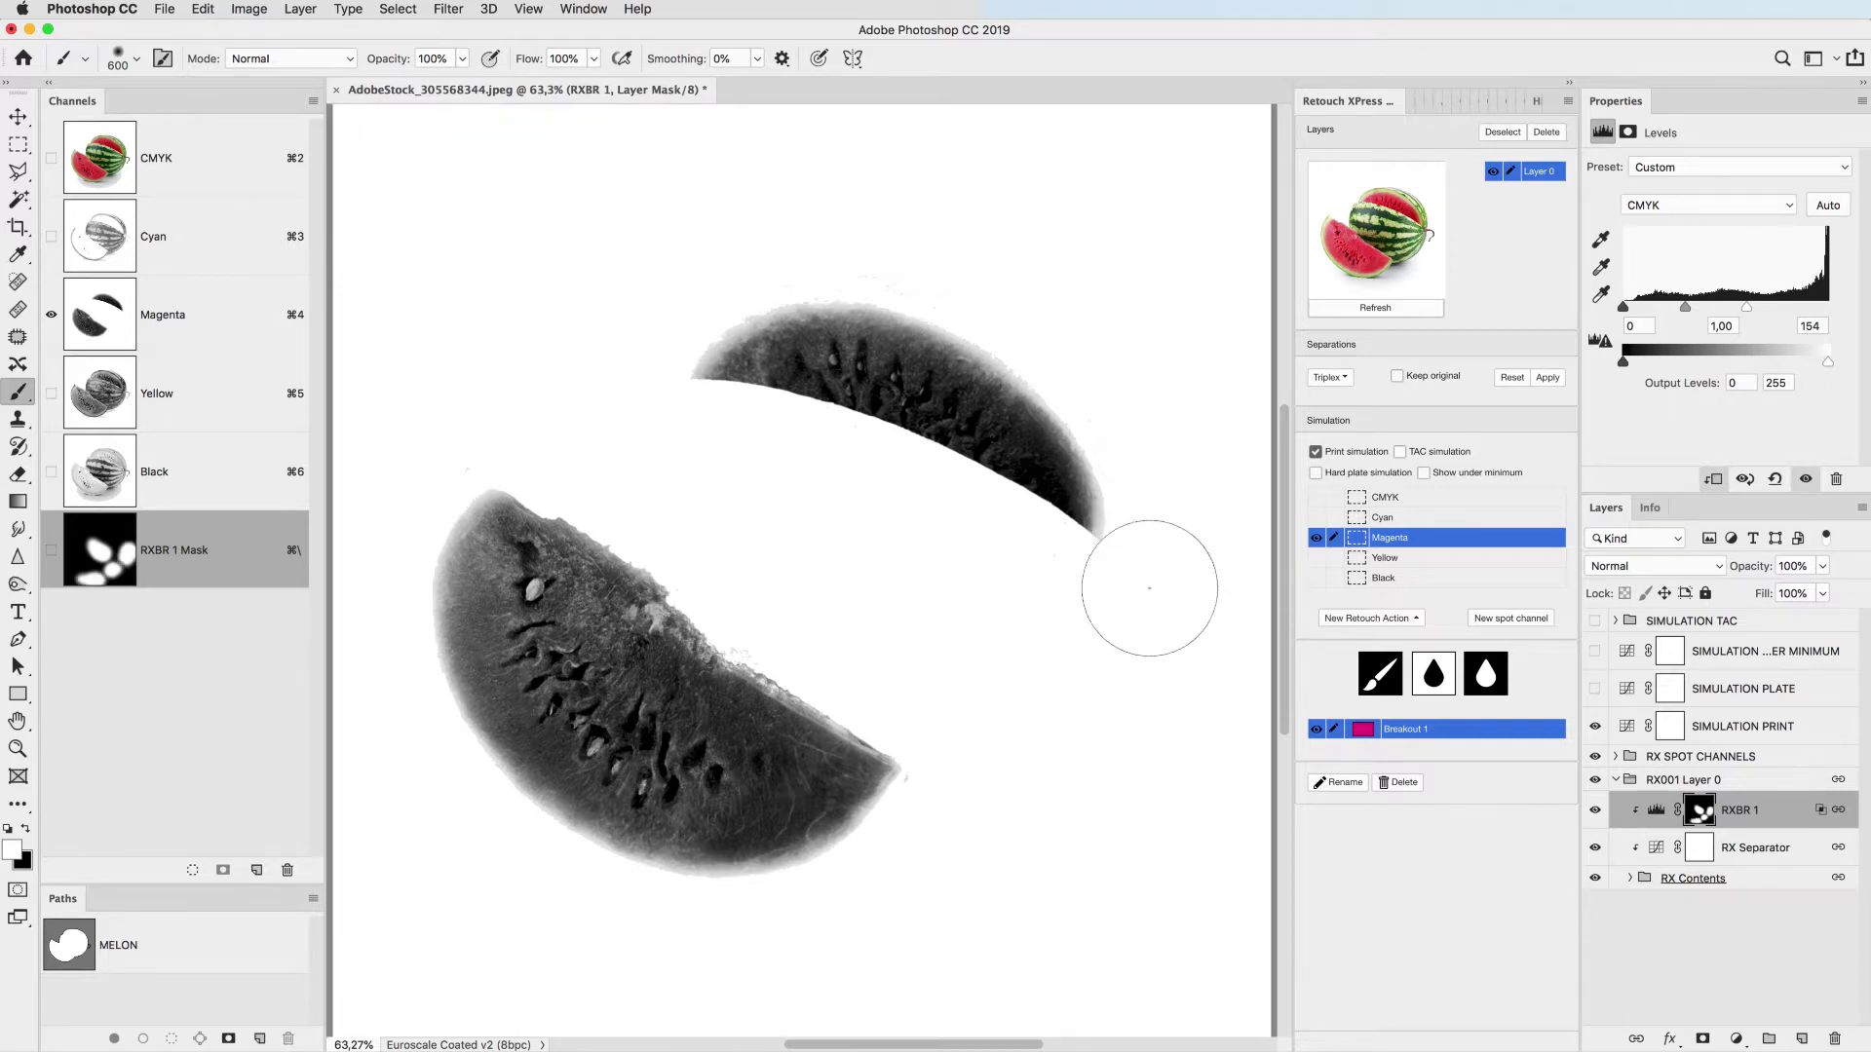
Add a Breakout retouch action to the black plate and set its white input level to 203.
left_click(1430, 563)
left_click(1423, 581)
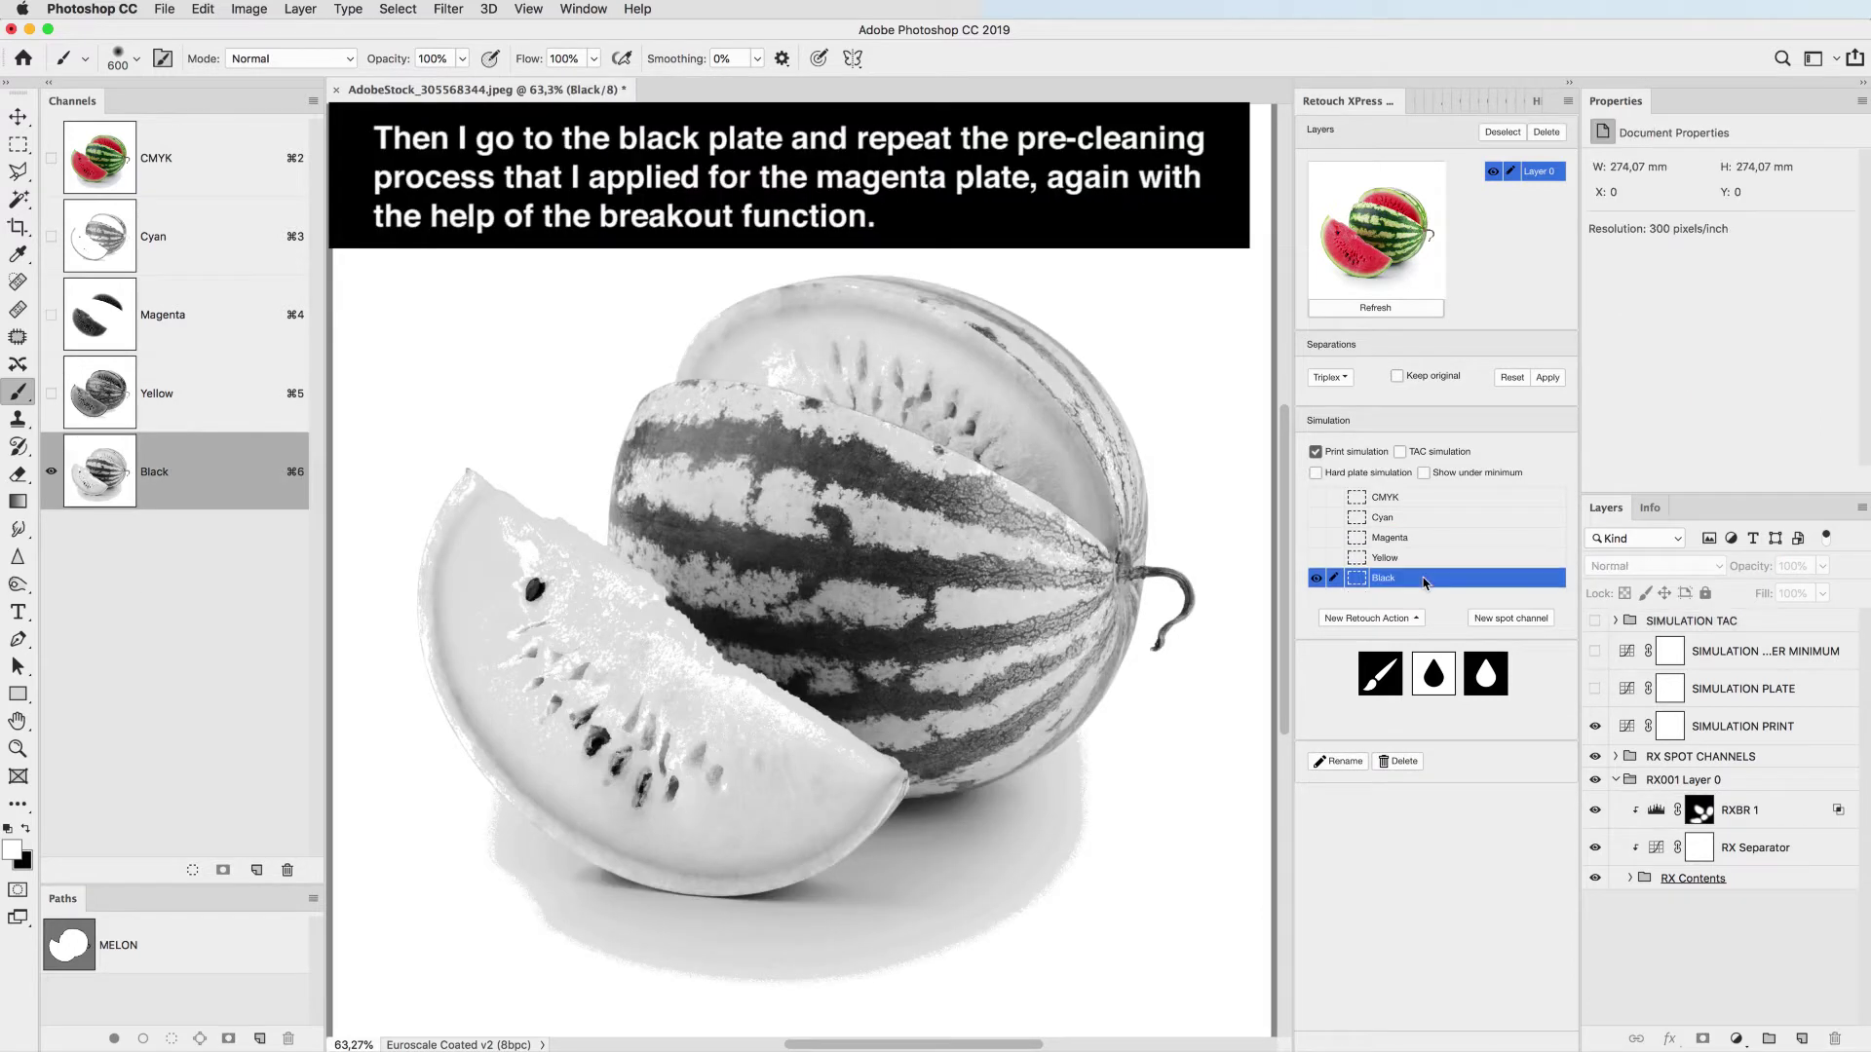
left_click(1405, 617)
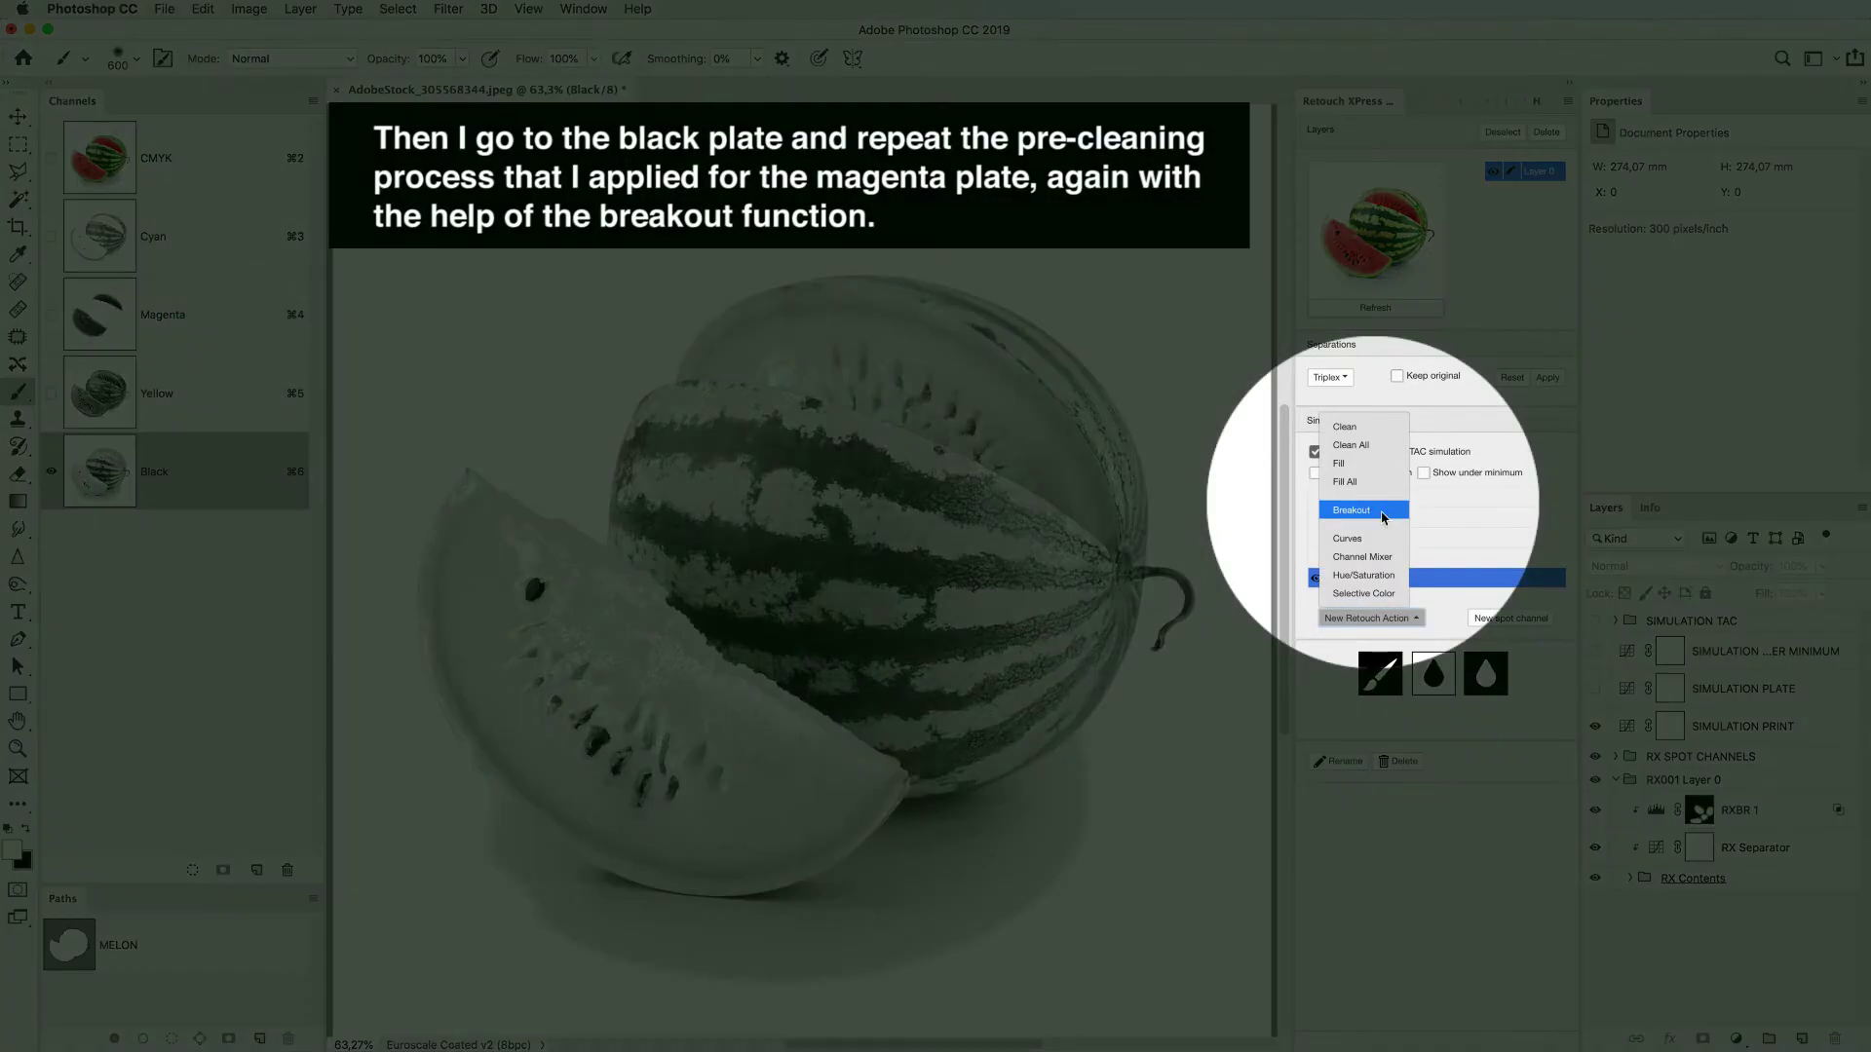
left_click(1381, 514)
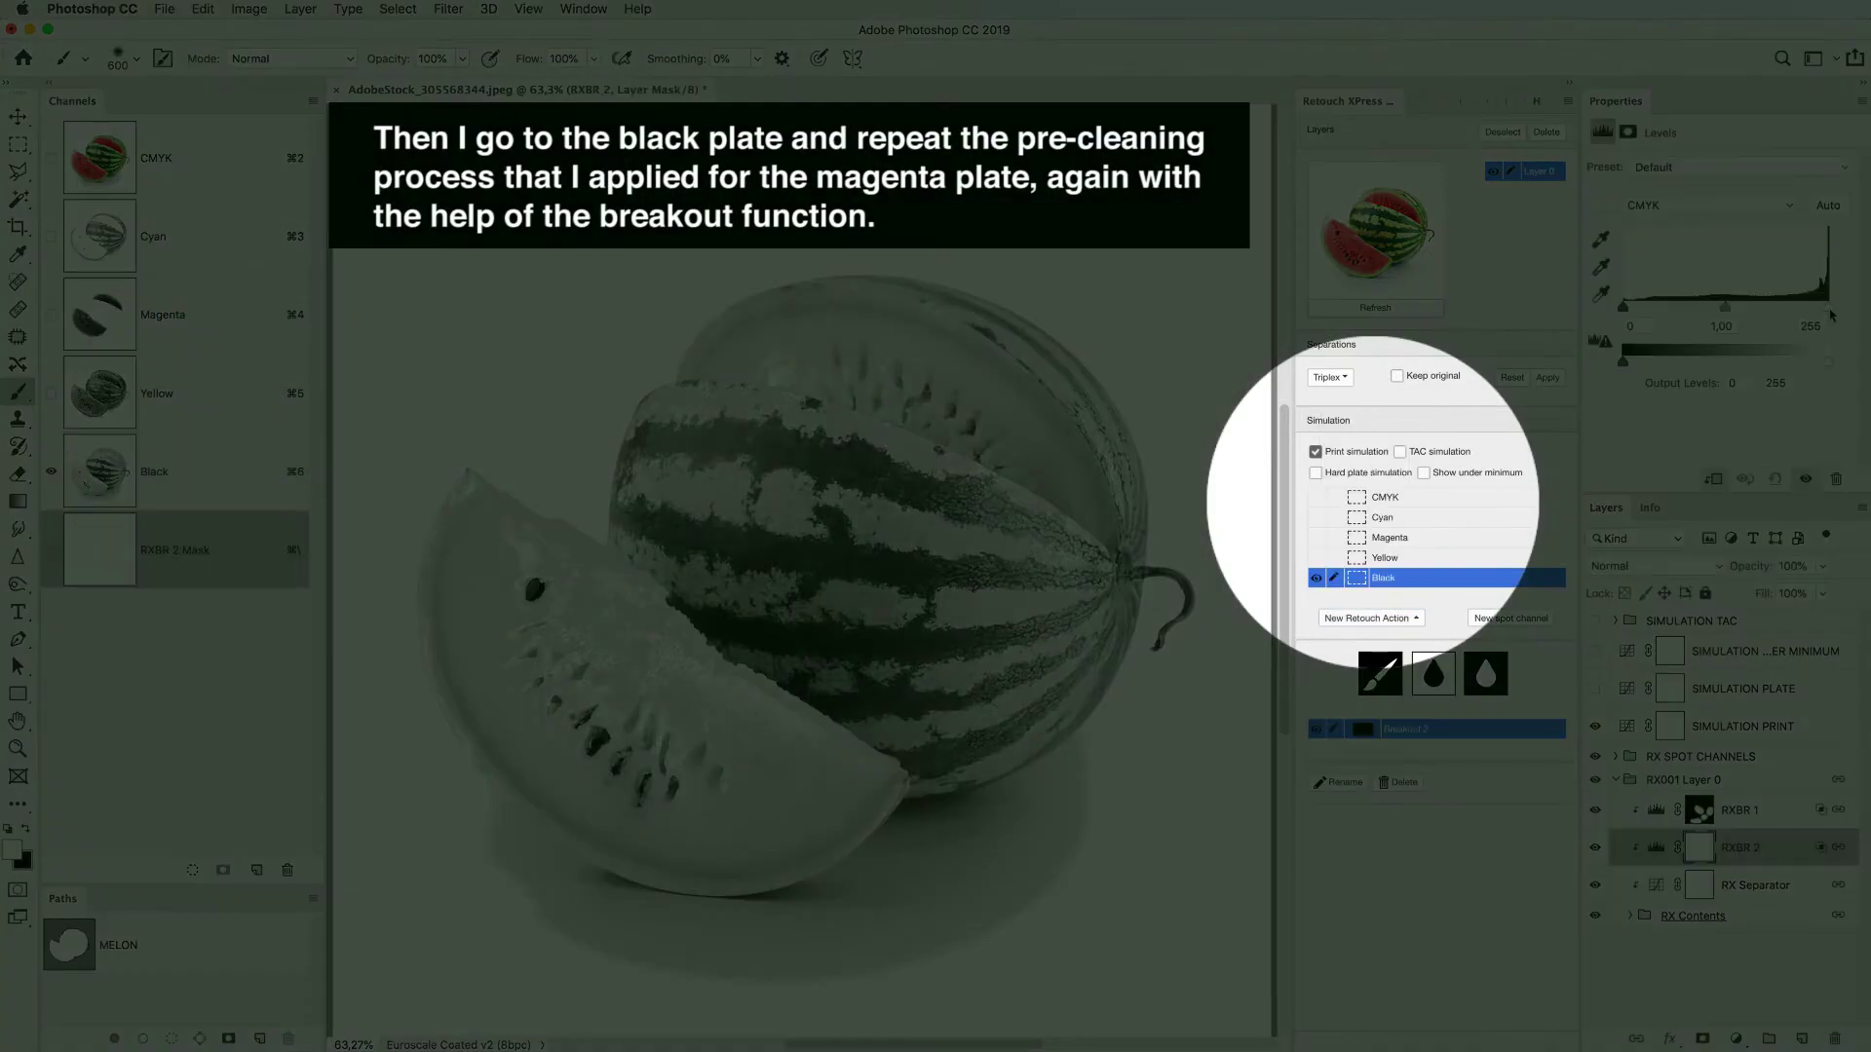
left_click_drag(1827, 307, 1788, 316)
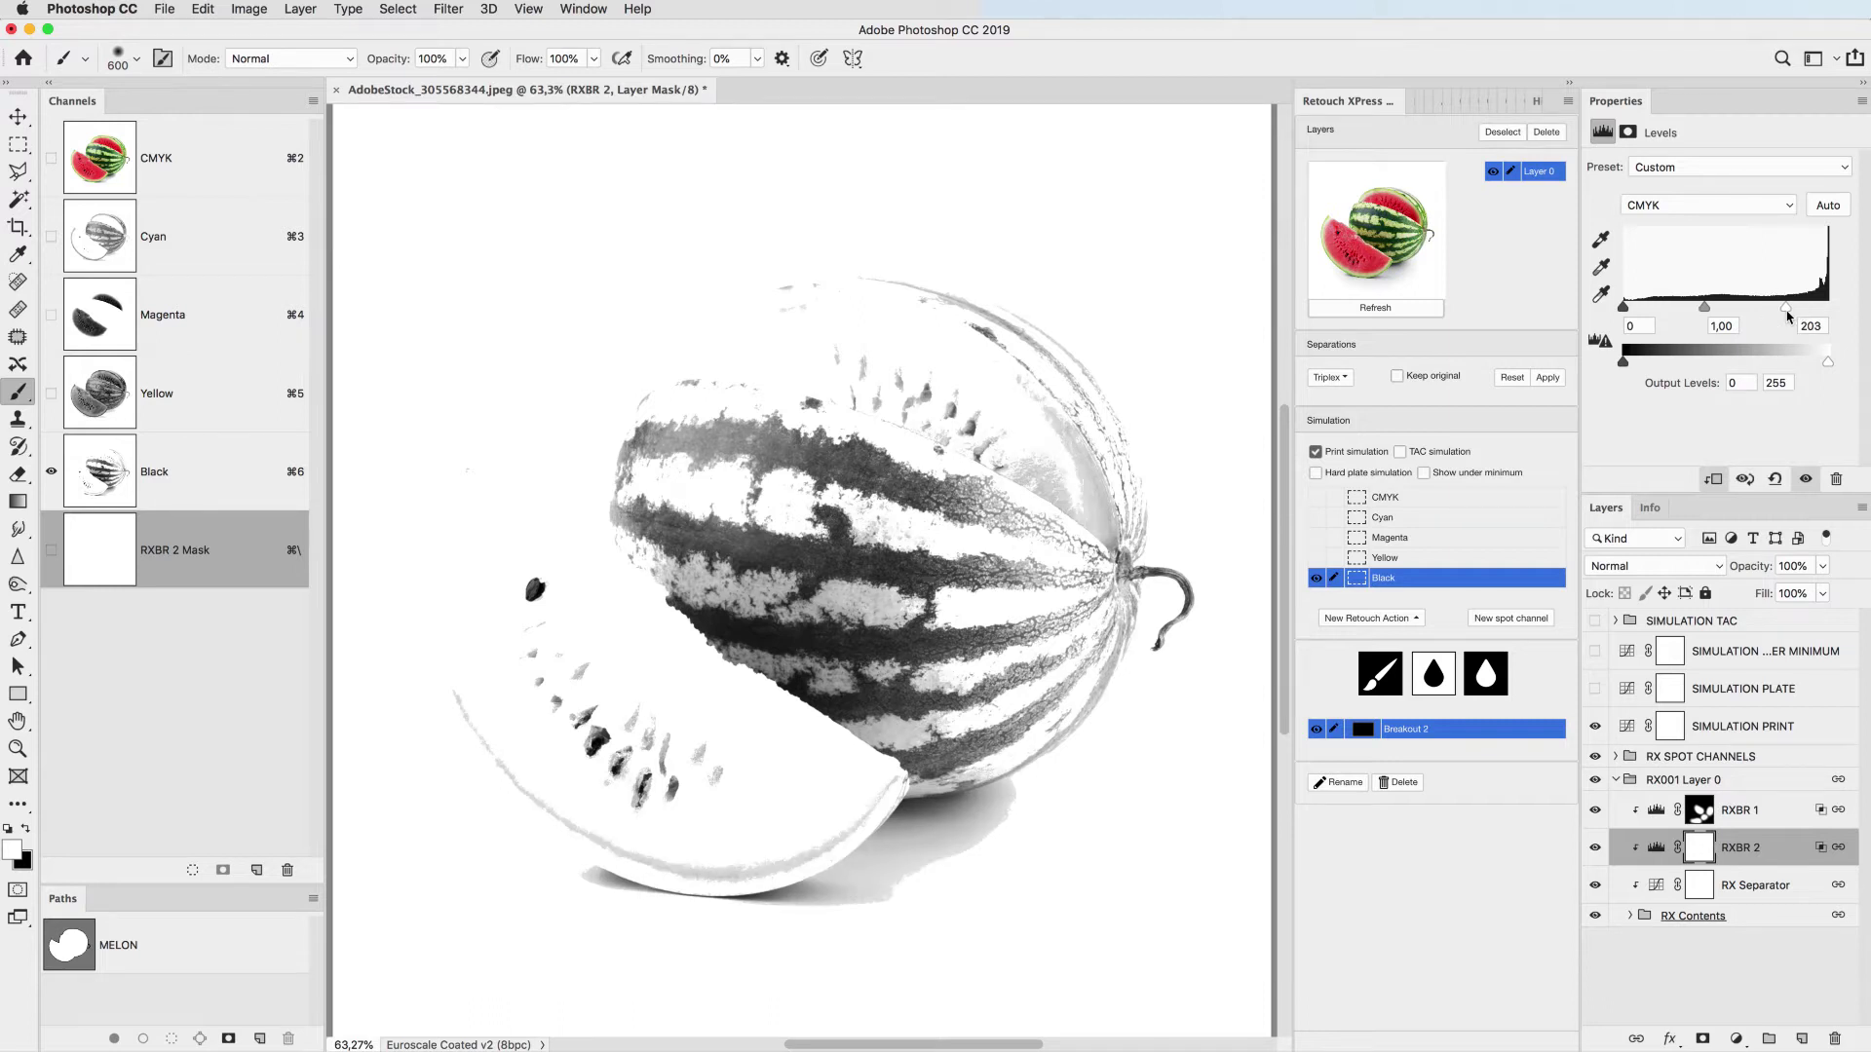
Create a PANTONE 348 C spot channel from the cyan and black plates, and mix black under the spot color.
left_click(1311, 498)
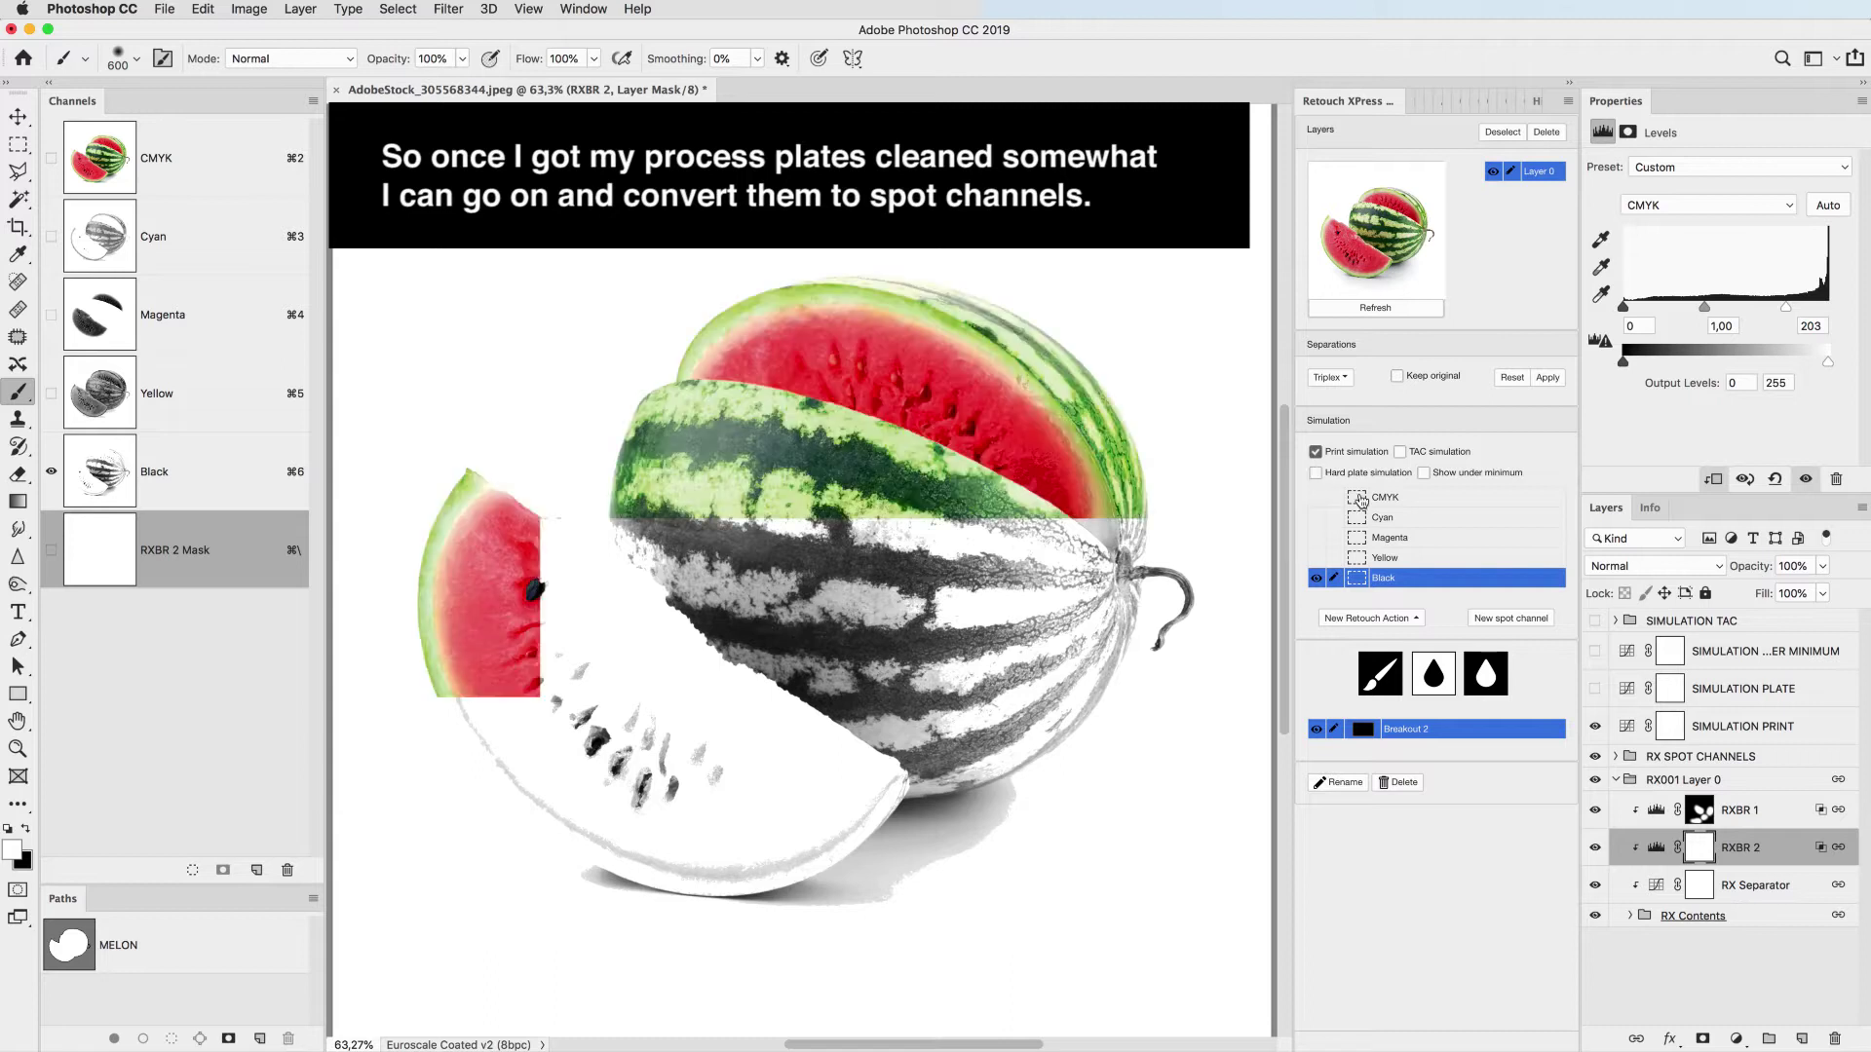
left_click(1391, 498)
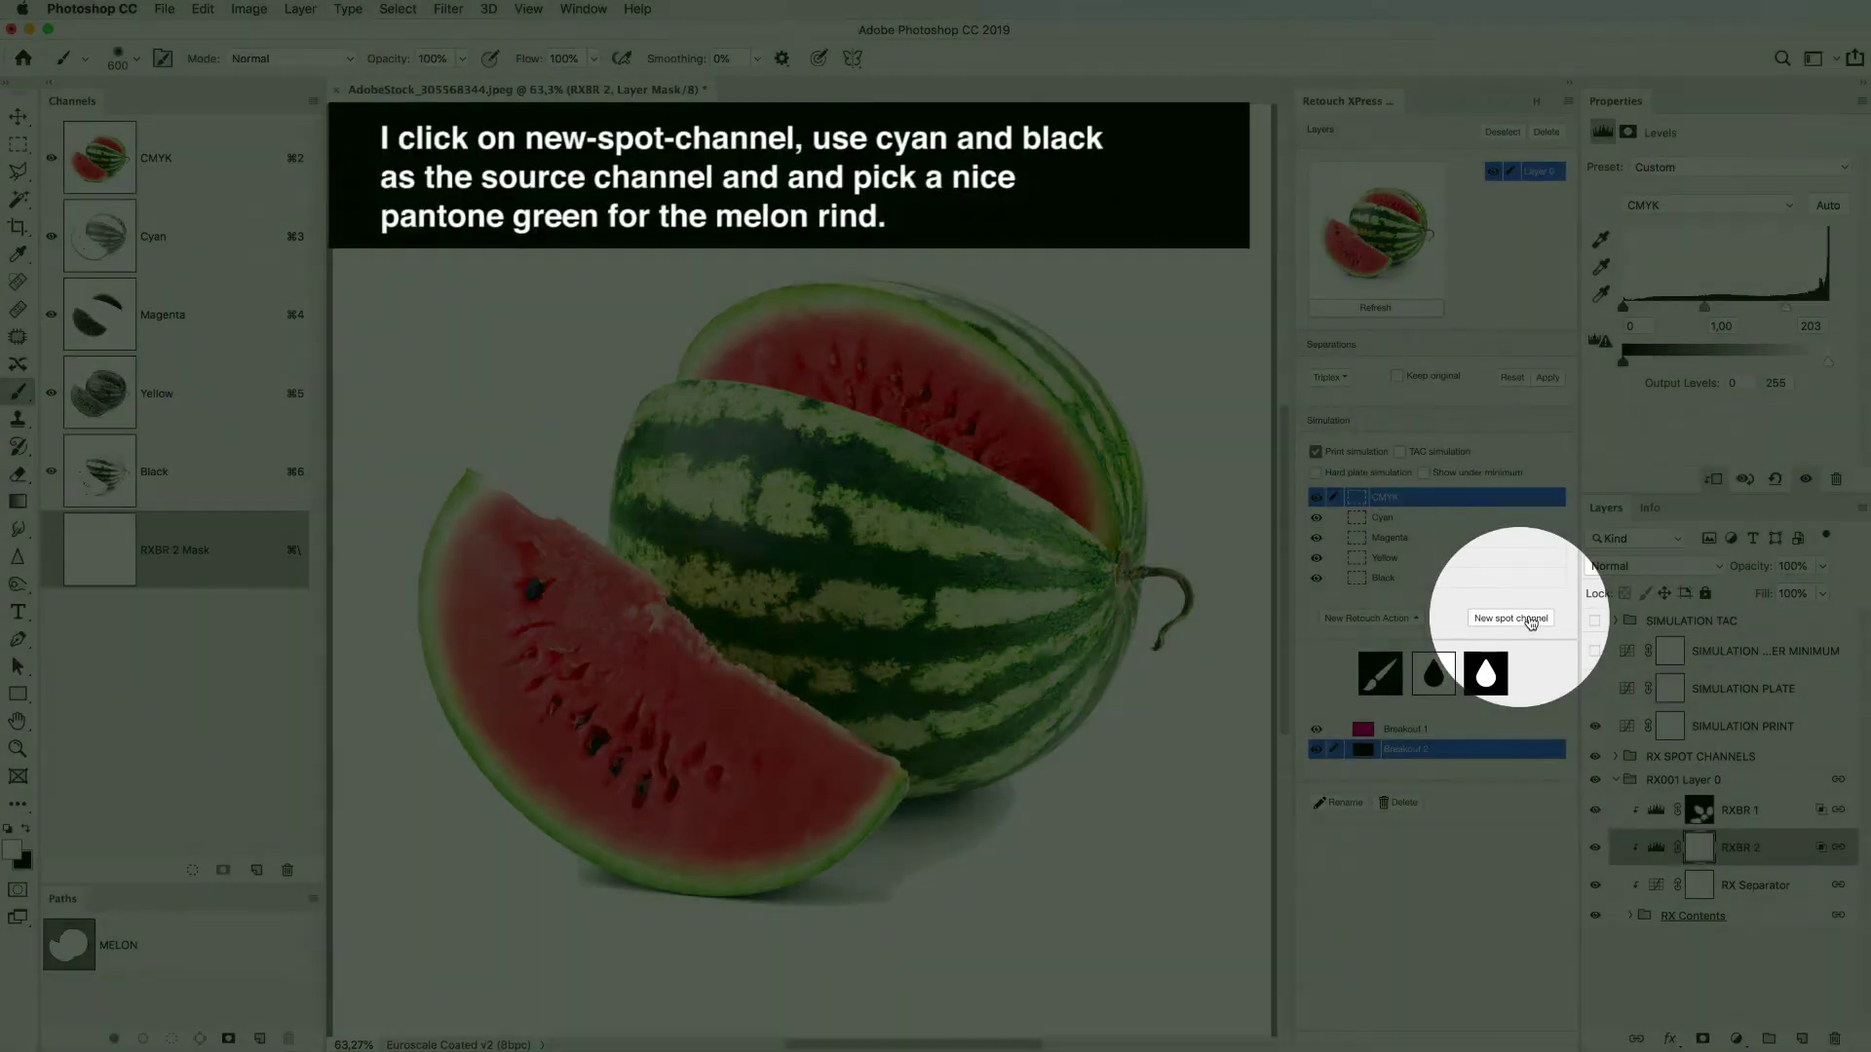
left_click(1525, 624)
left_click(1034, 541)
left_click(979, 571)
left_click(1394, 530)
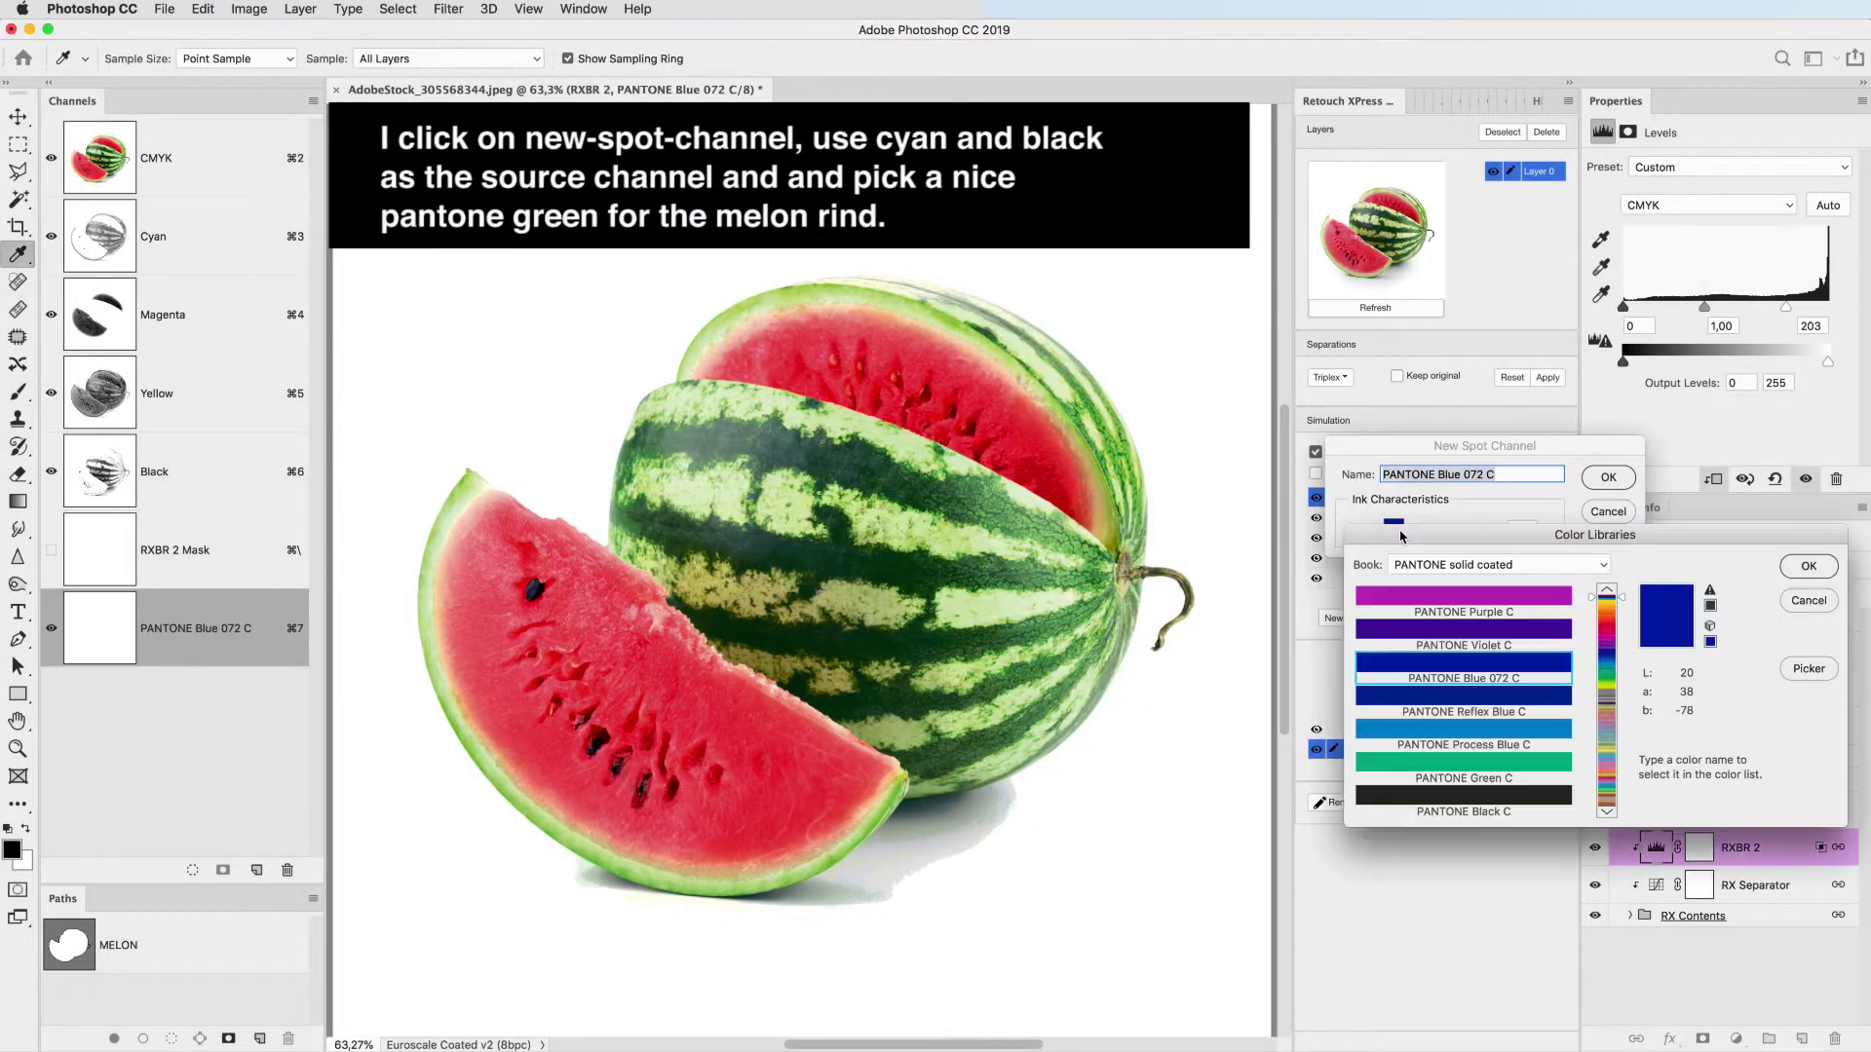
type("348")
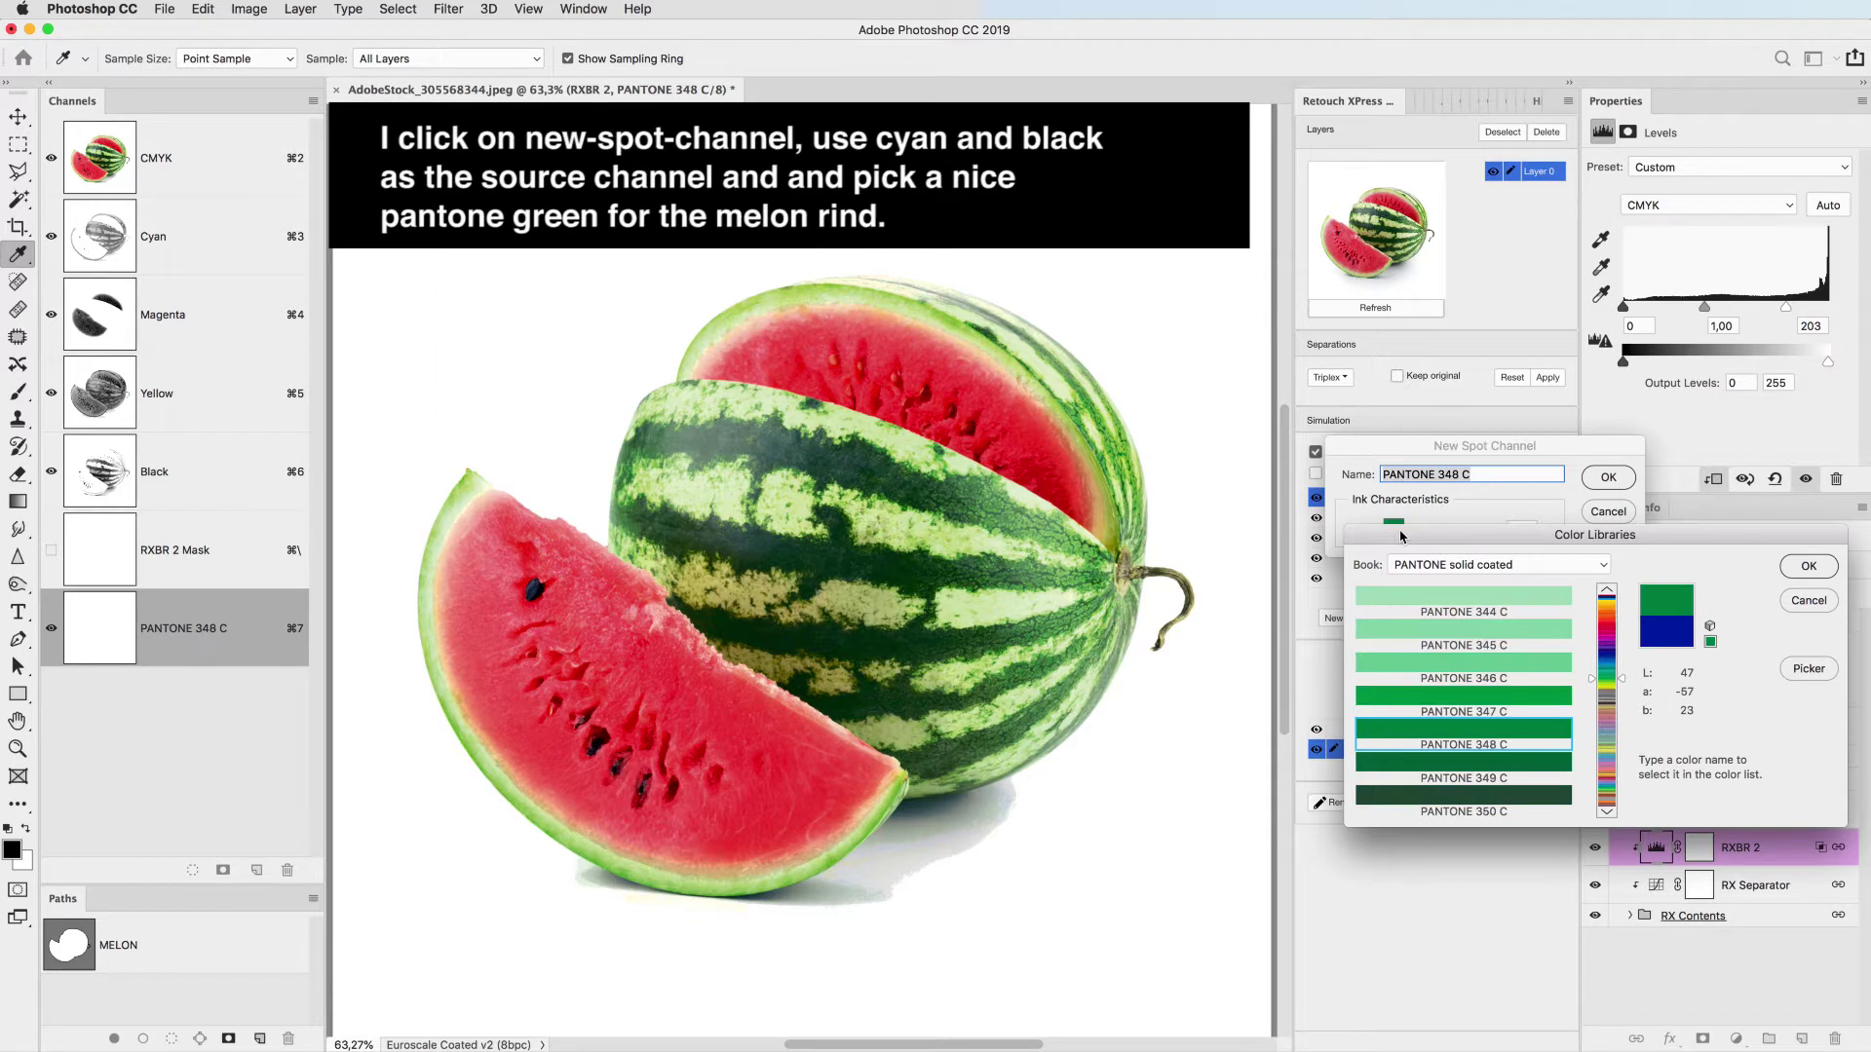
key("Return")
key("Return")
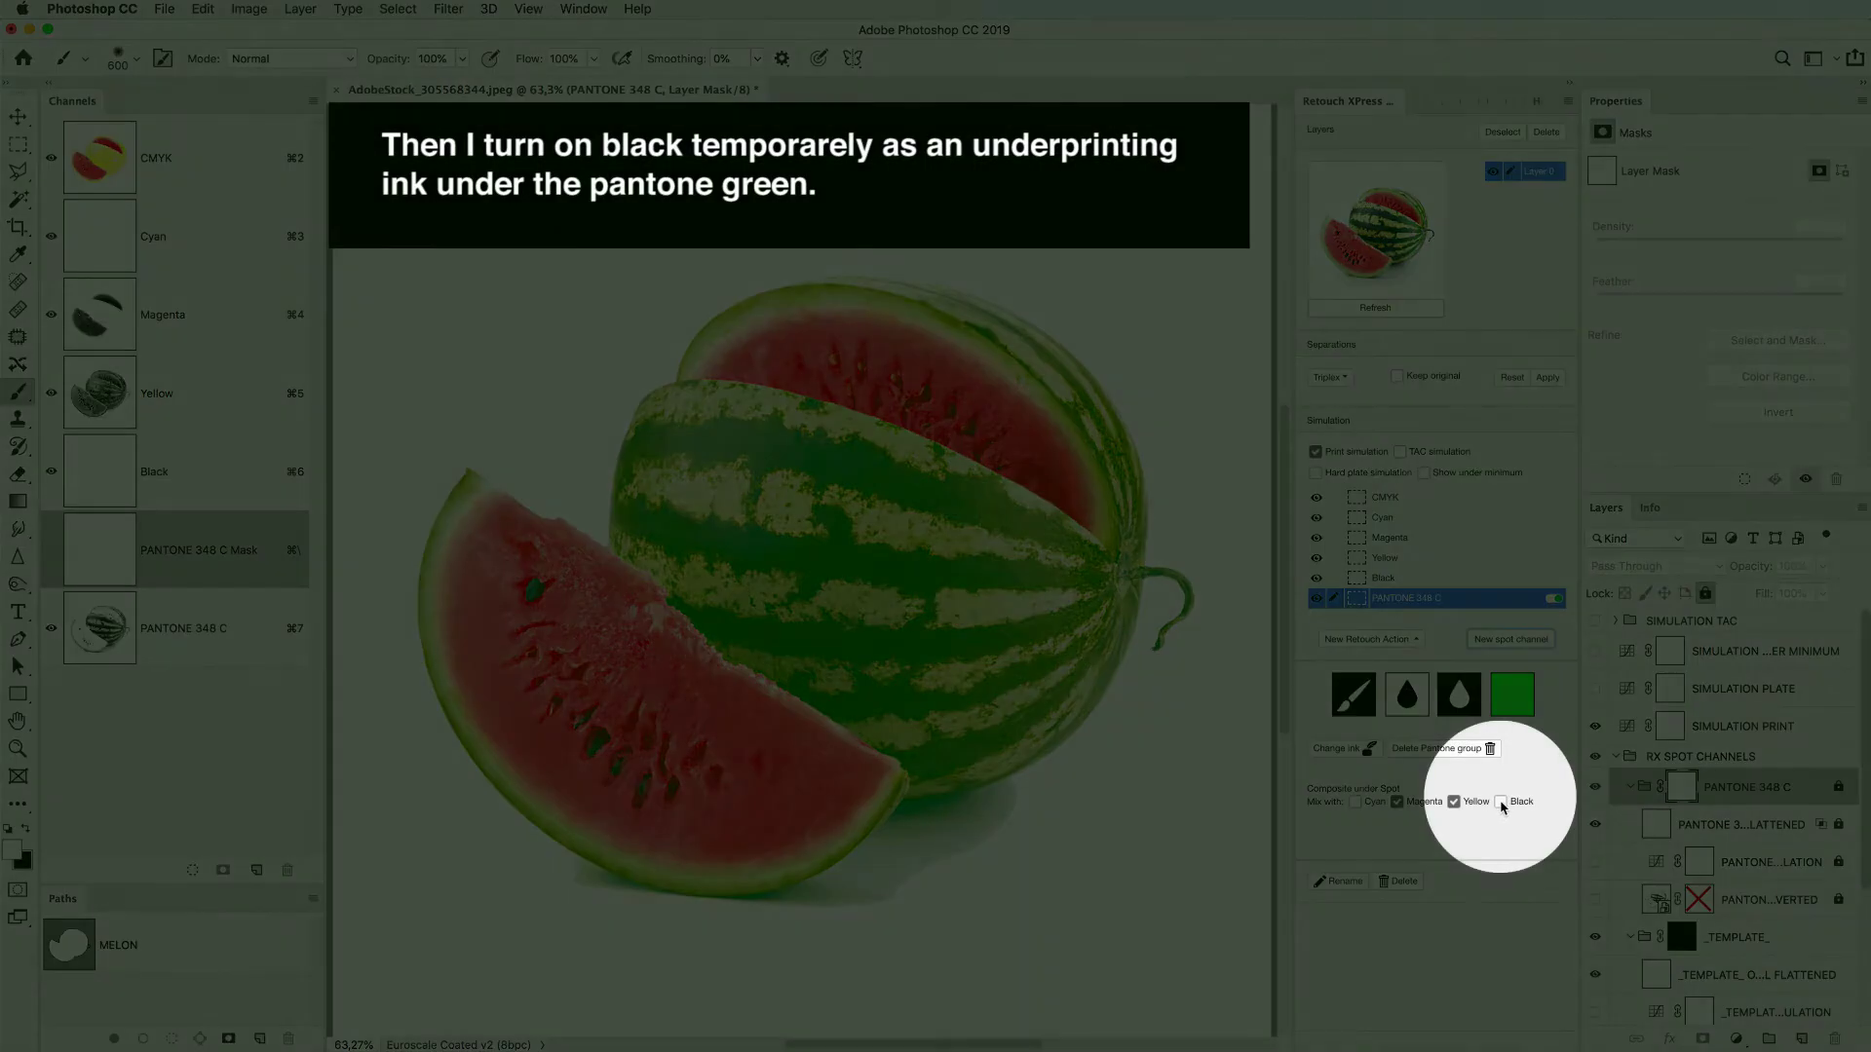
left_click(1501, 802)
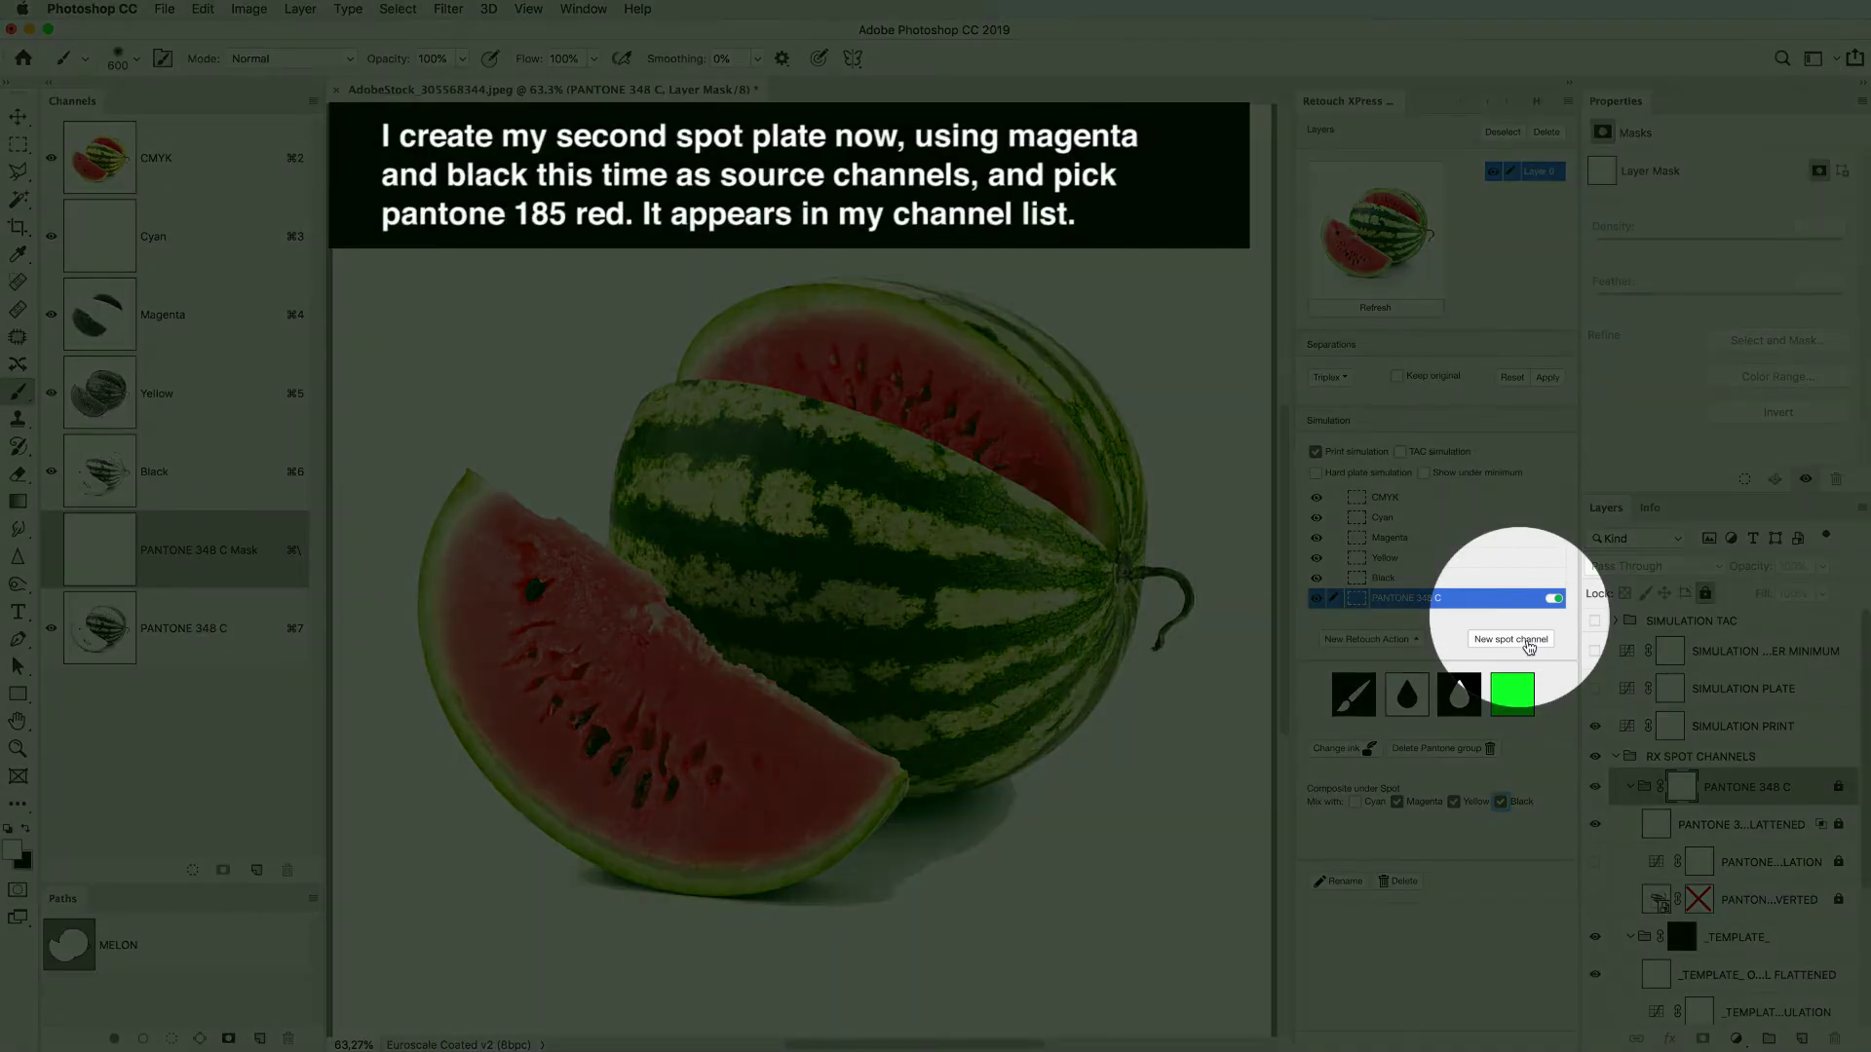
Create a second spot channel from the magenta and black plates using PANTONE 185 C.
left_click(1528, 641)
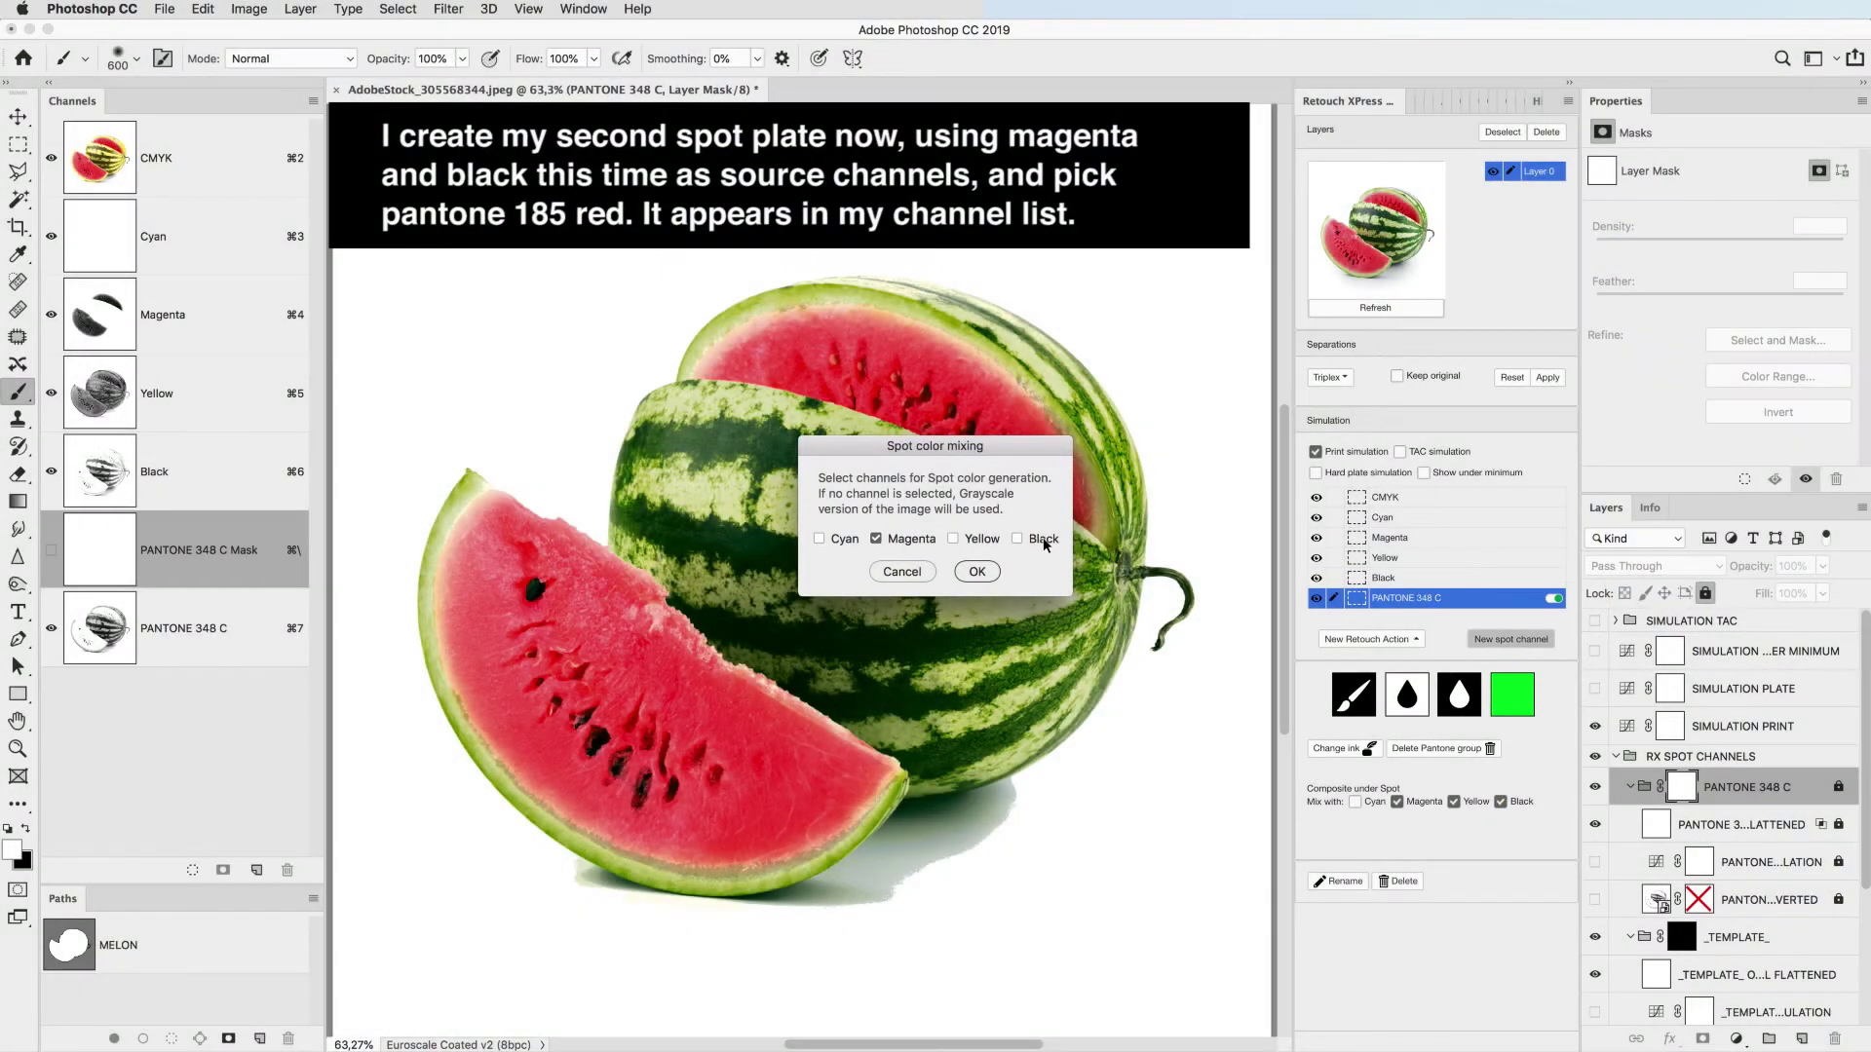
left_click(1043, 544)
left_click(977, 572)
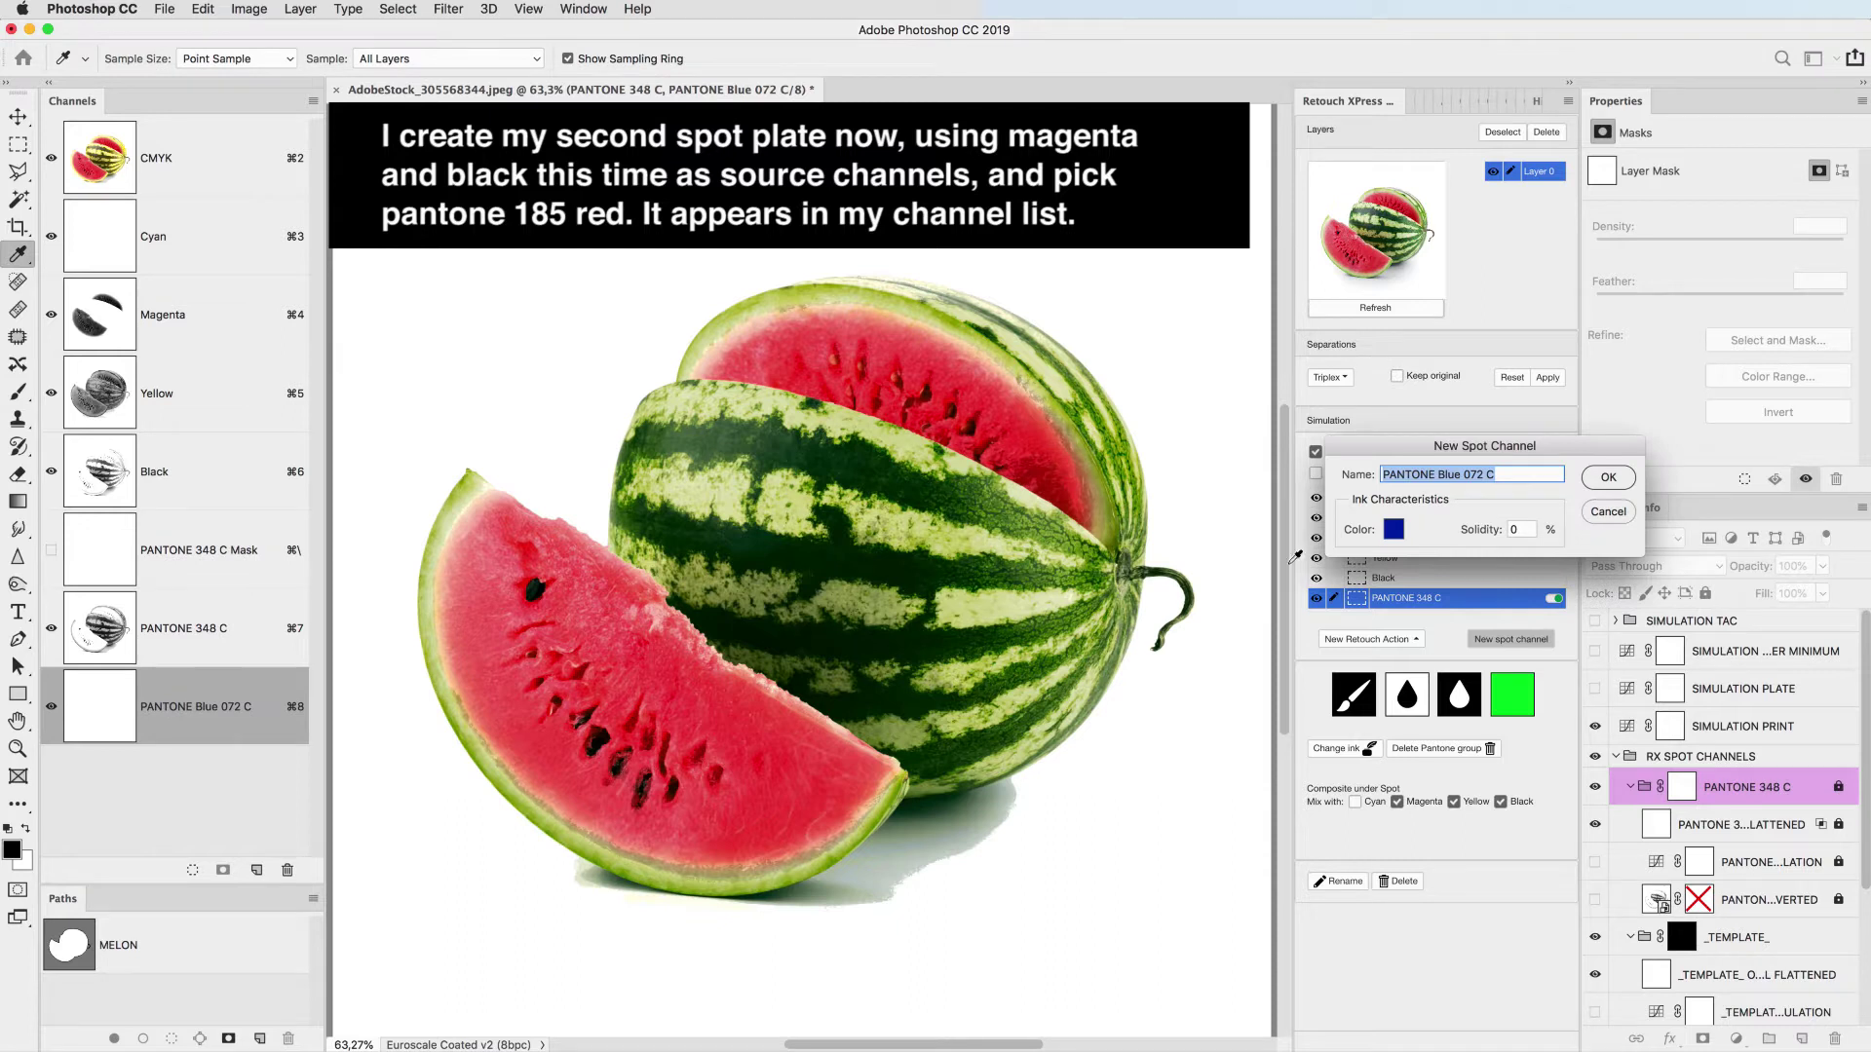
left_click(1395, 529)
type("185")
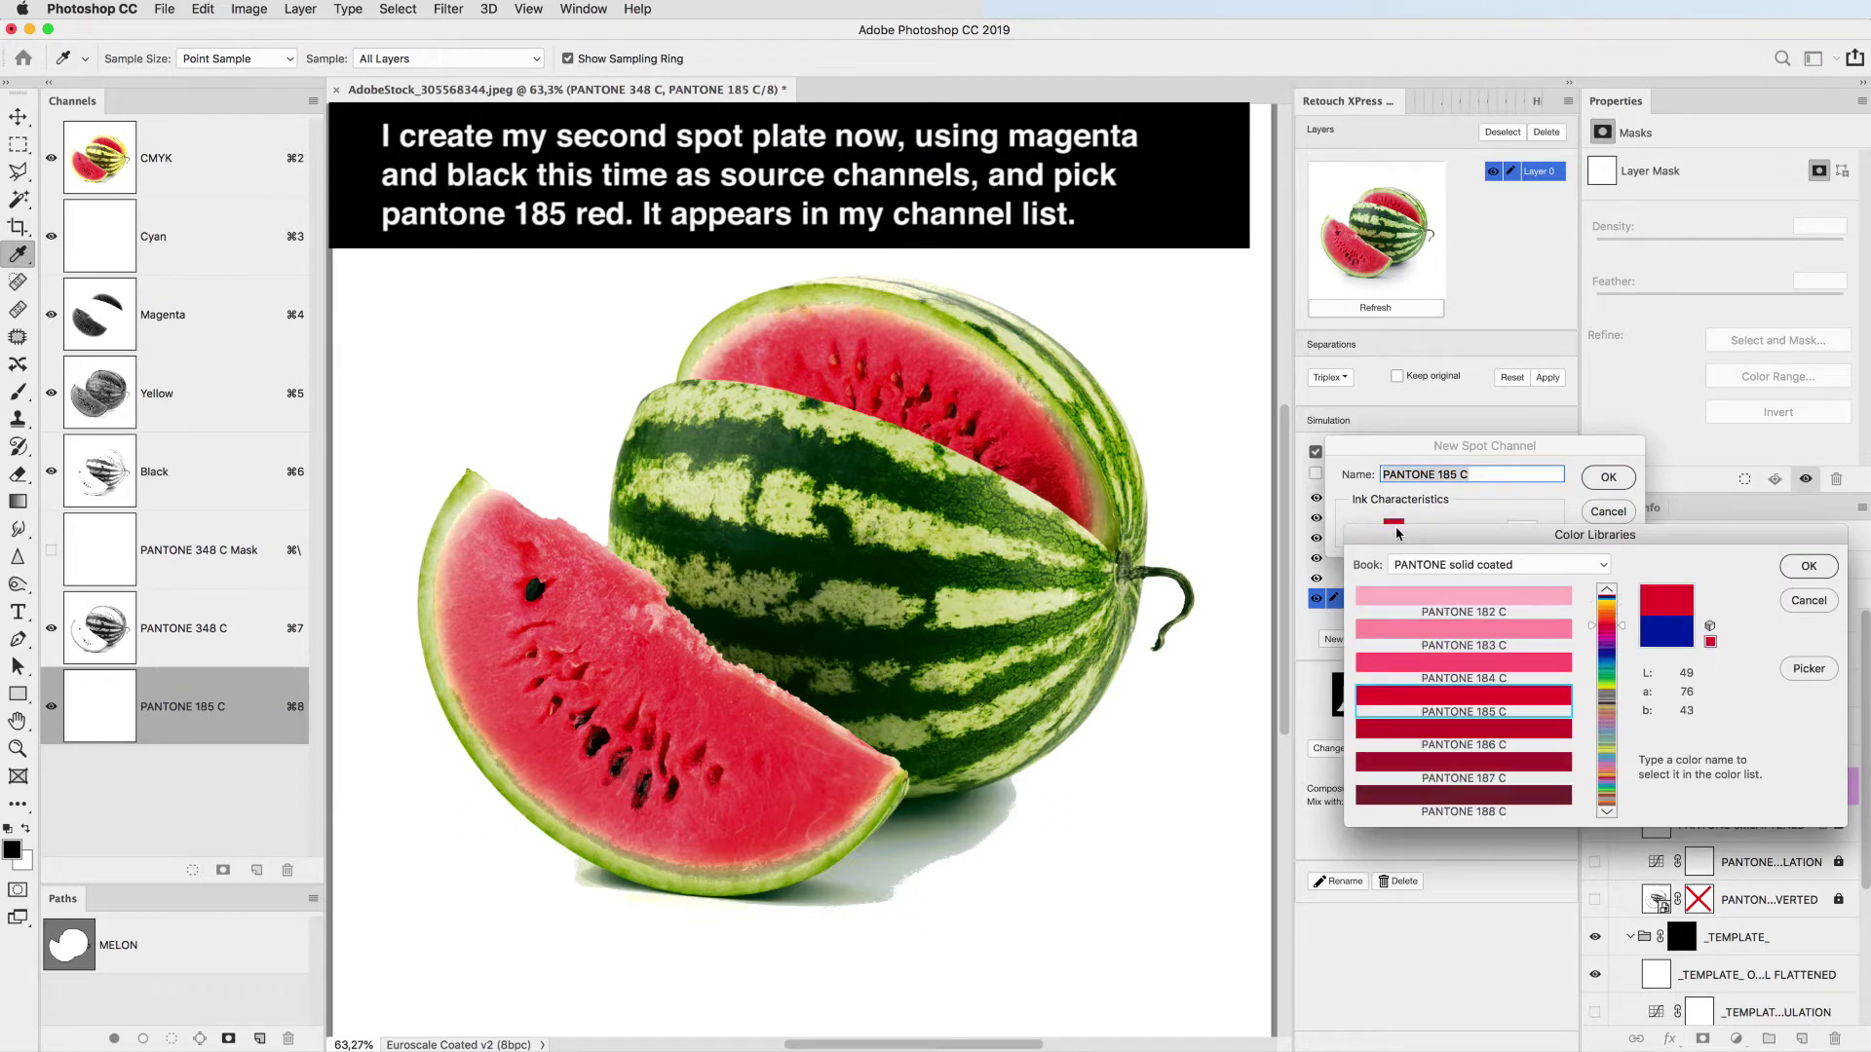
key("Return")
key("Return")
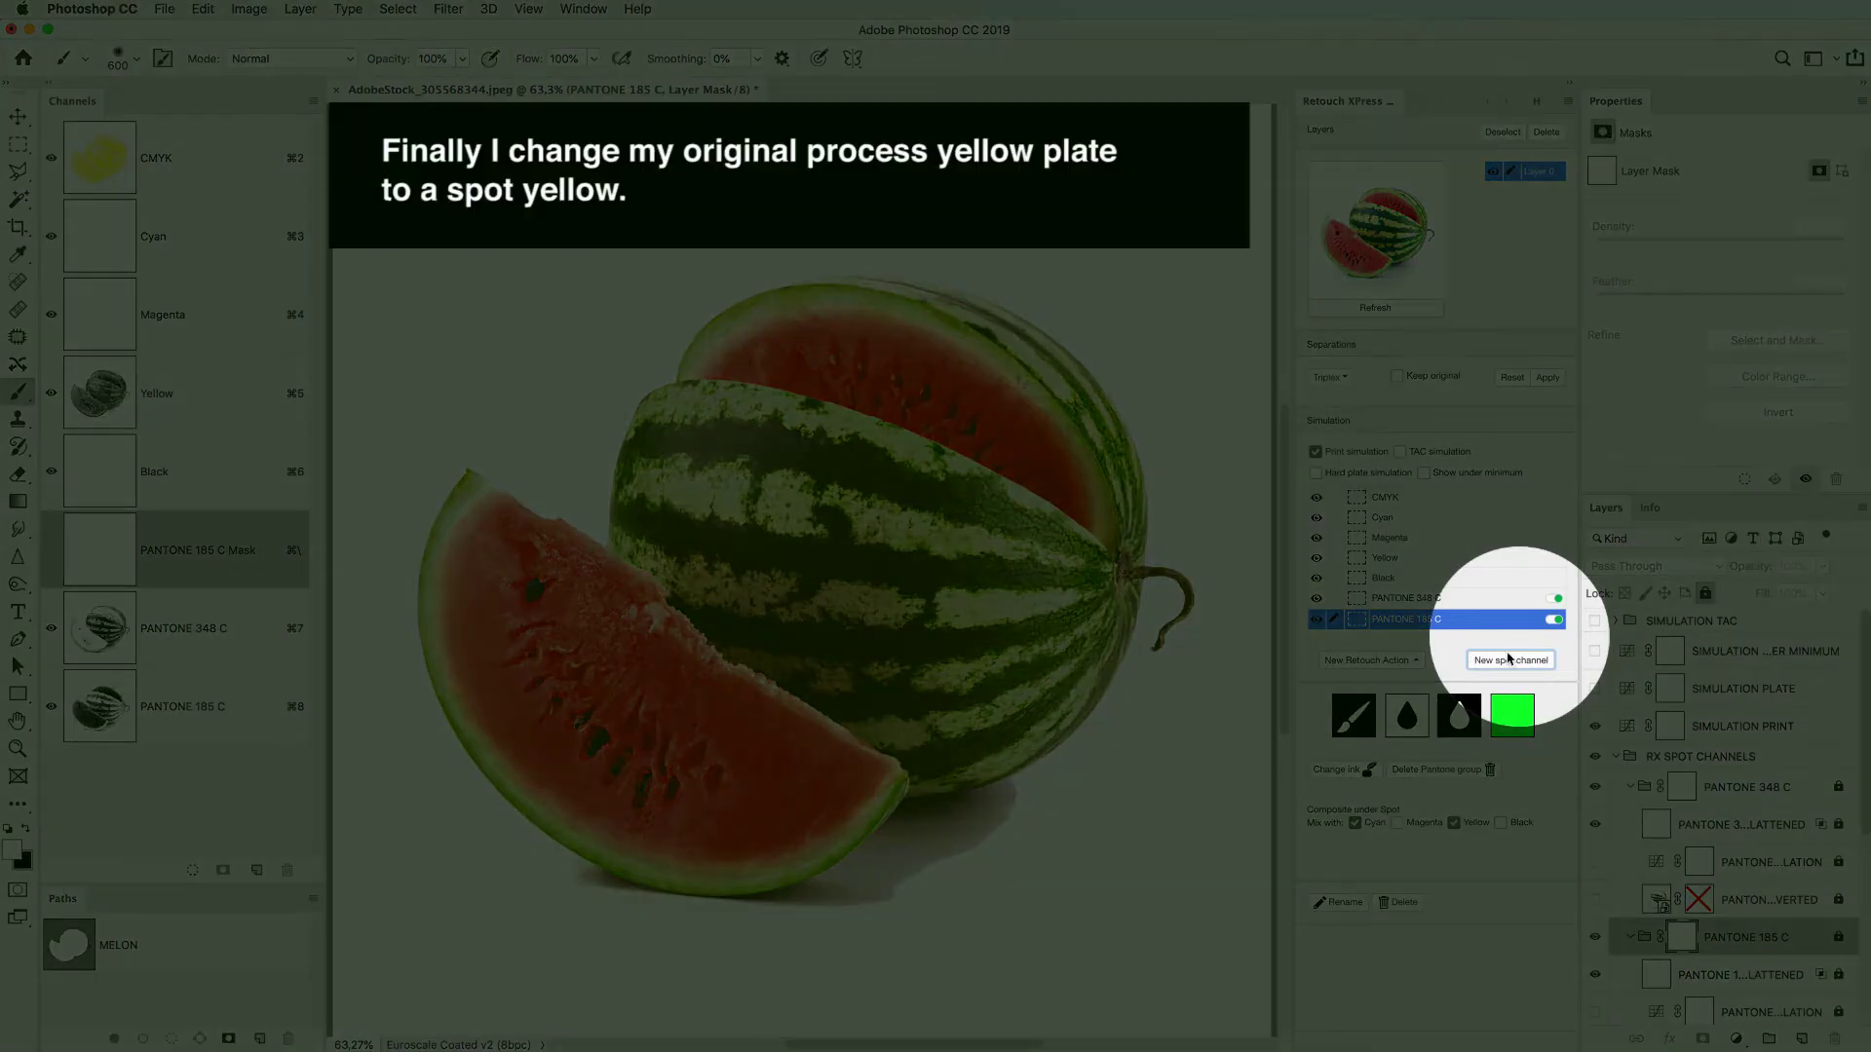
Convert the process yellow plate into a new spot channel using PANTONE 396 C.
left_click(1508, 660)
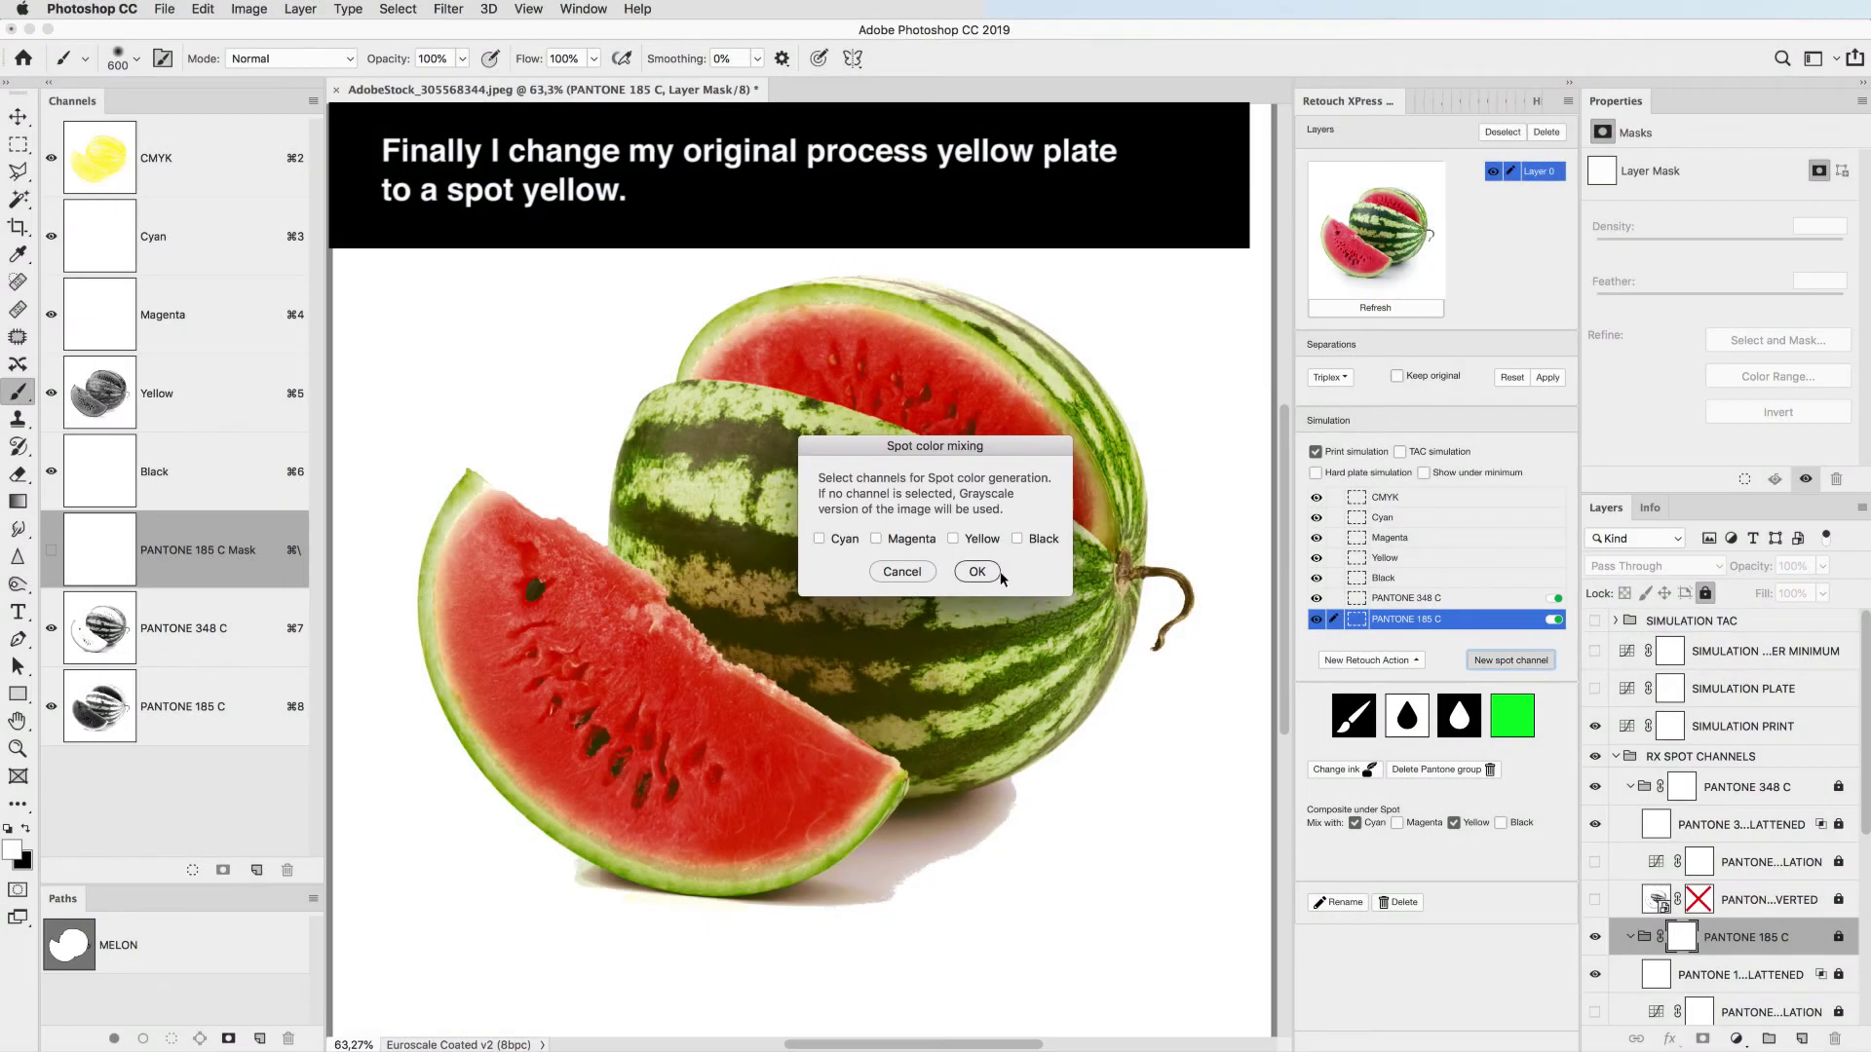
left_click(998, 583)
left_click(1393, 529)
type("396 C")
key("Return")
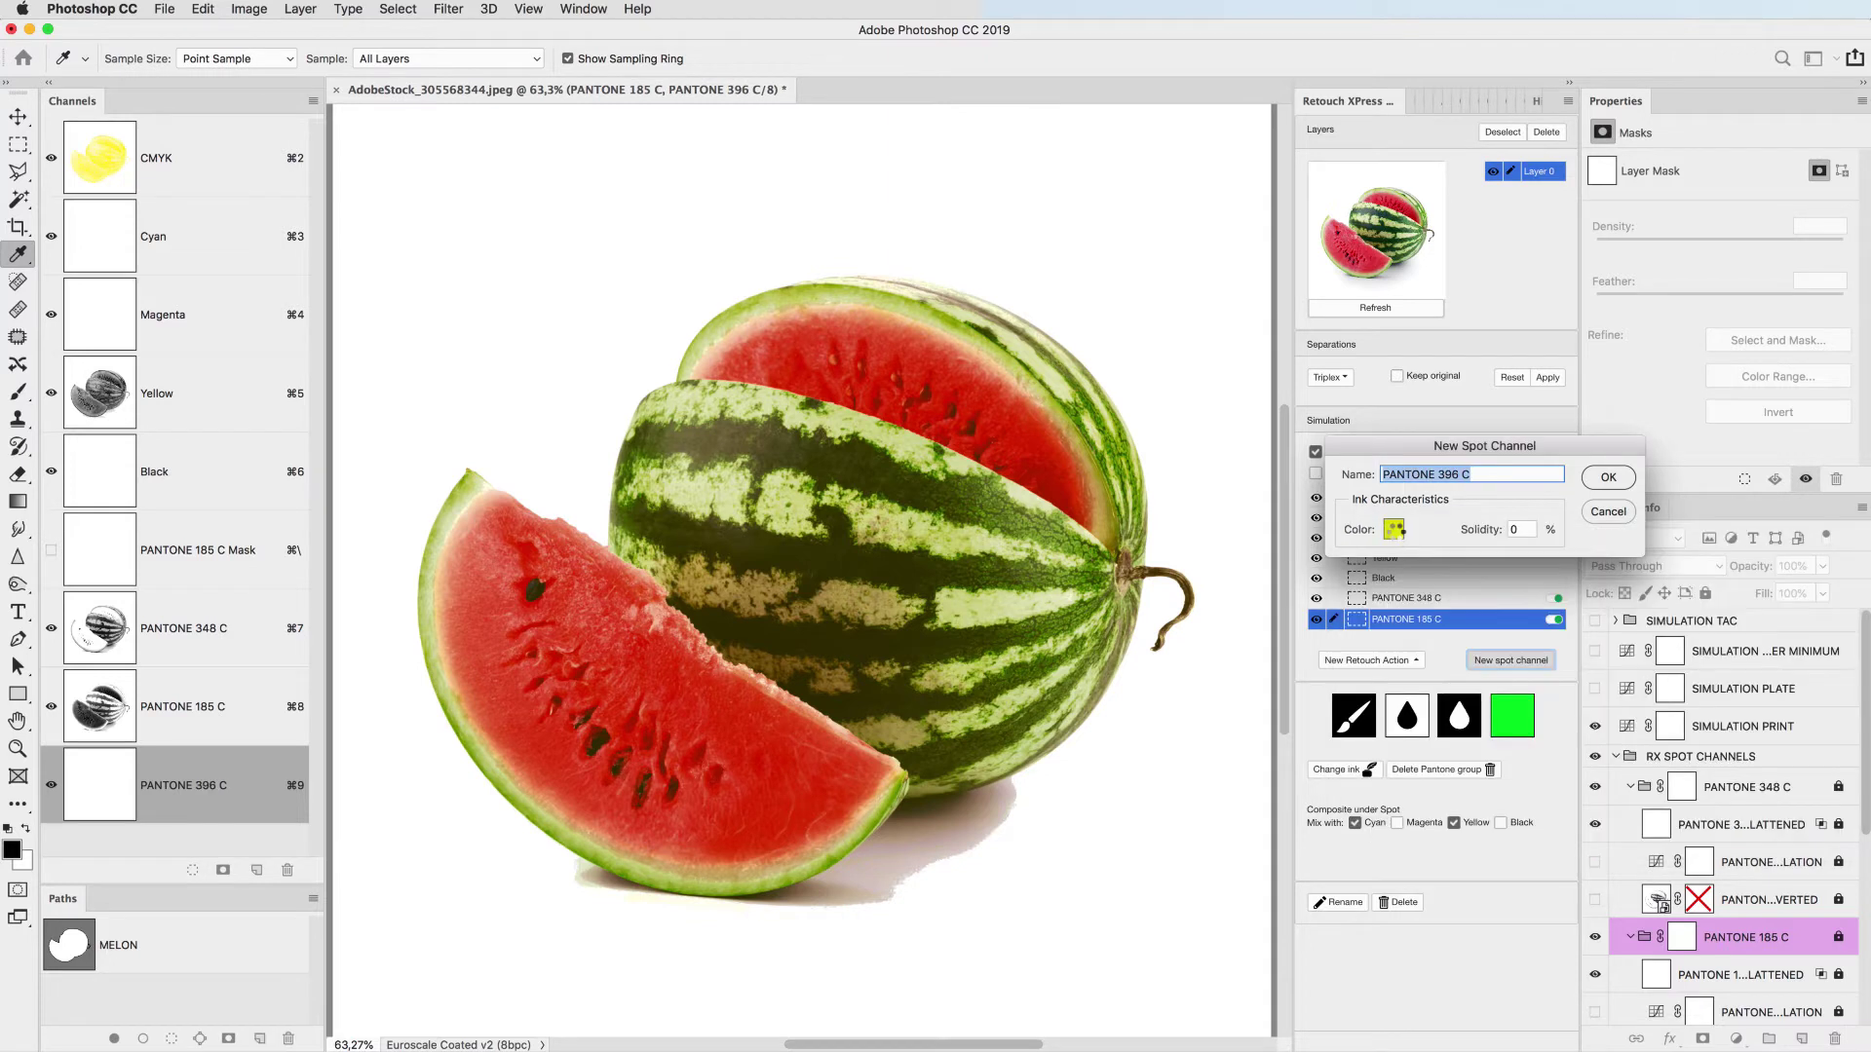
key("Return")
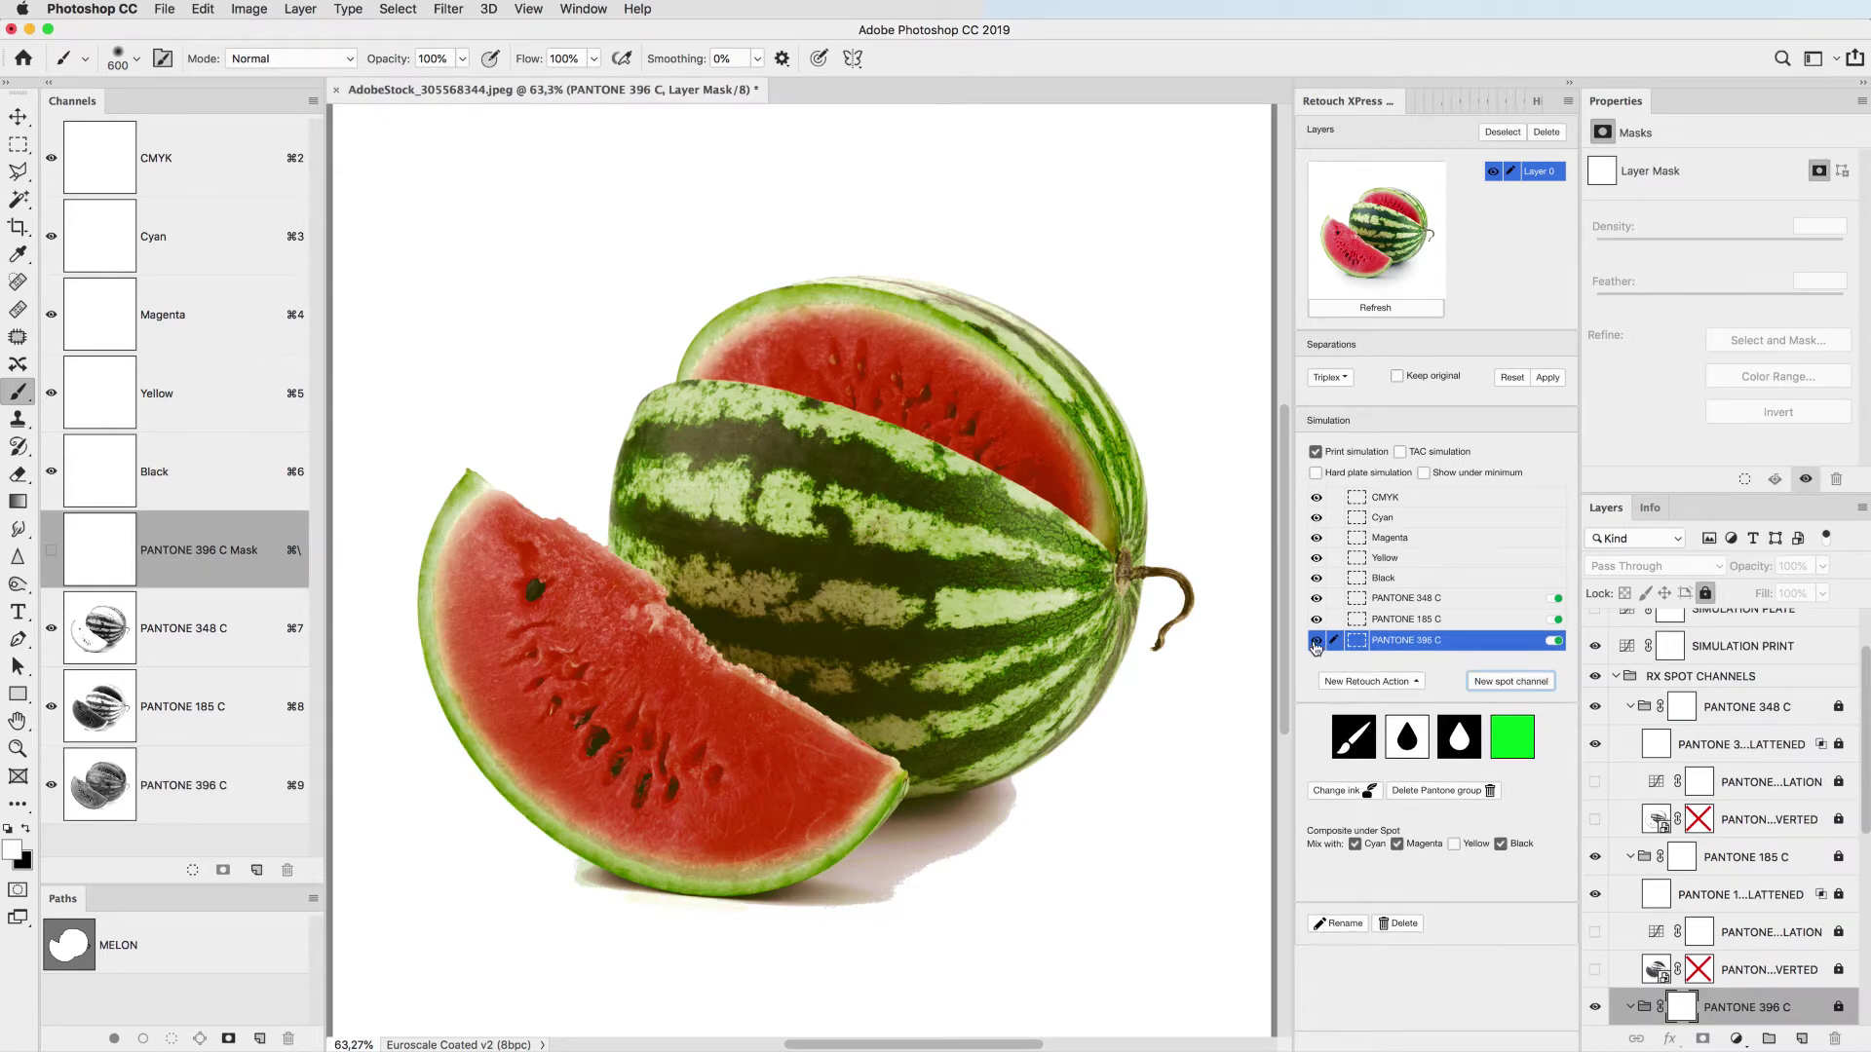
Hide PANTONE 396 C, 185 C and 348 C one after another to examine what remains on the process plates.
left_click(1321, 640)
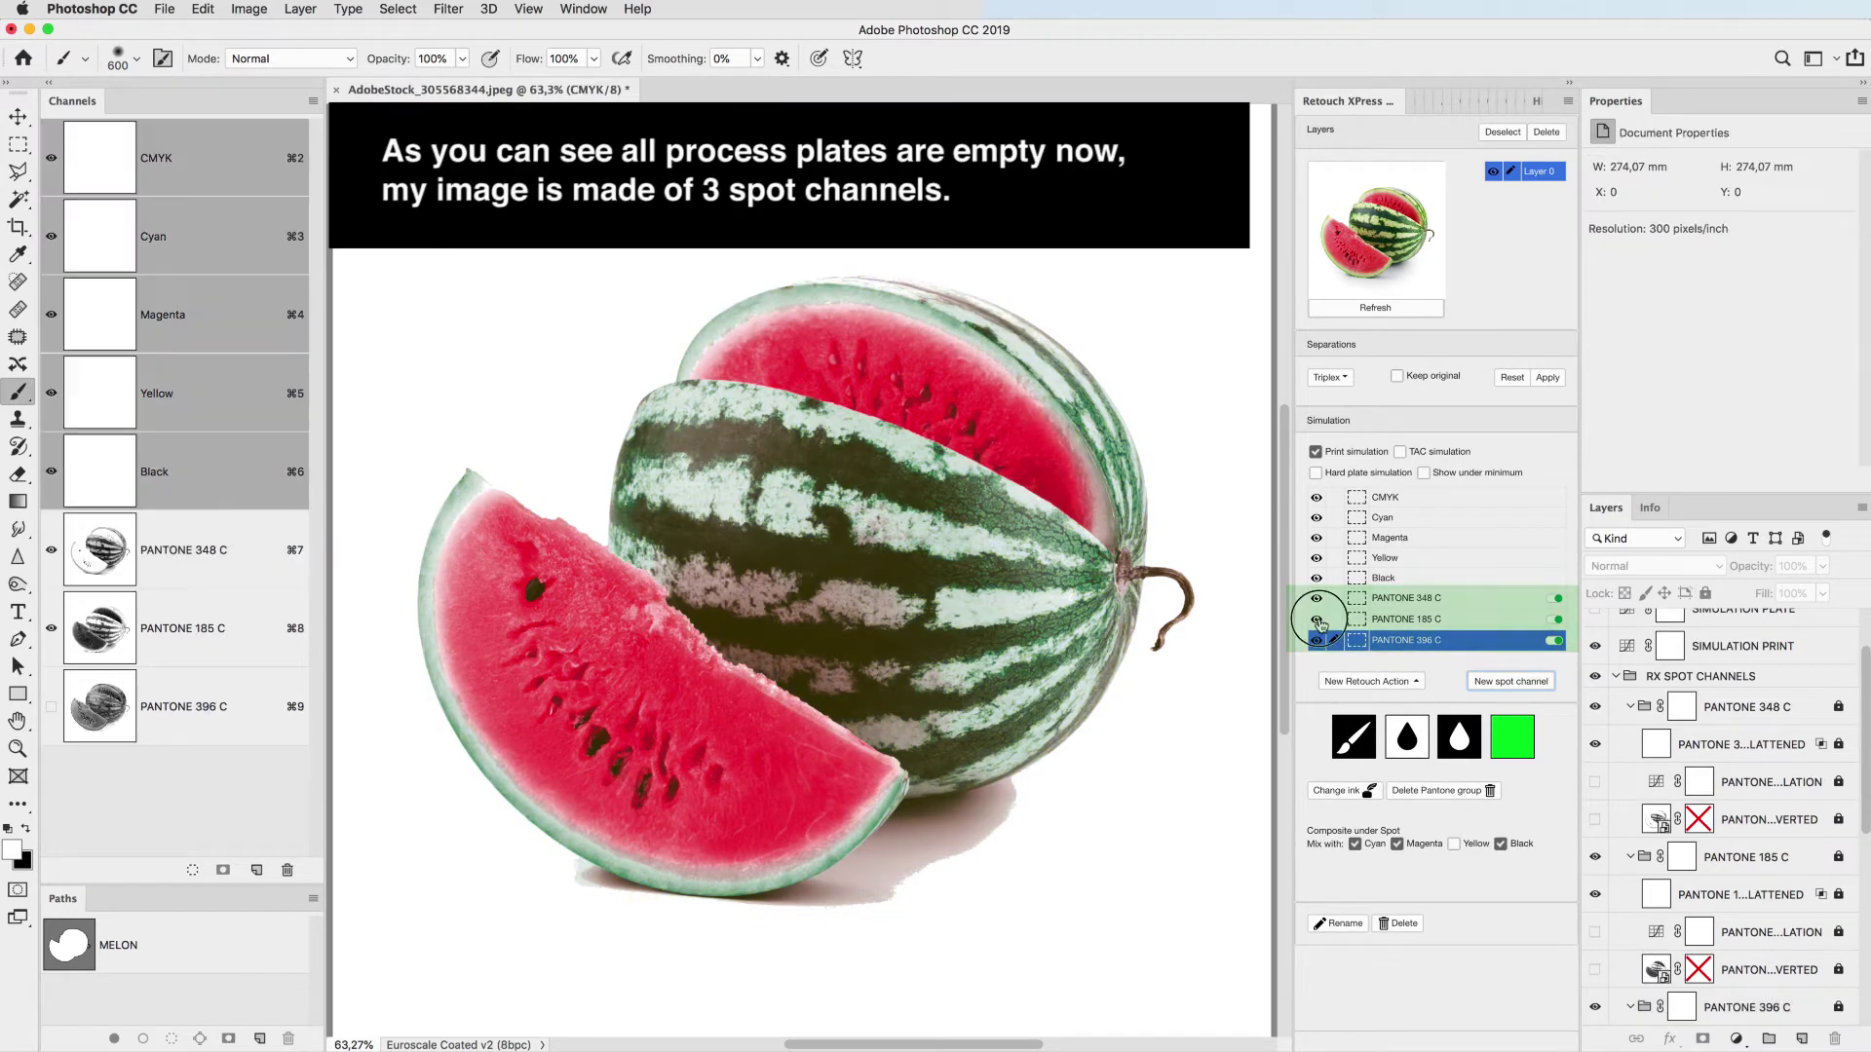
left_click(1317, 620)
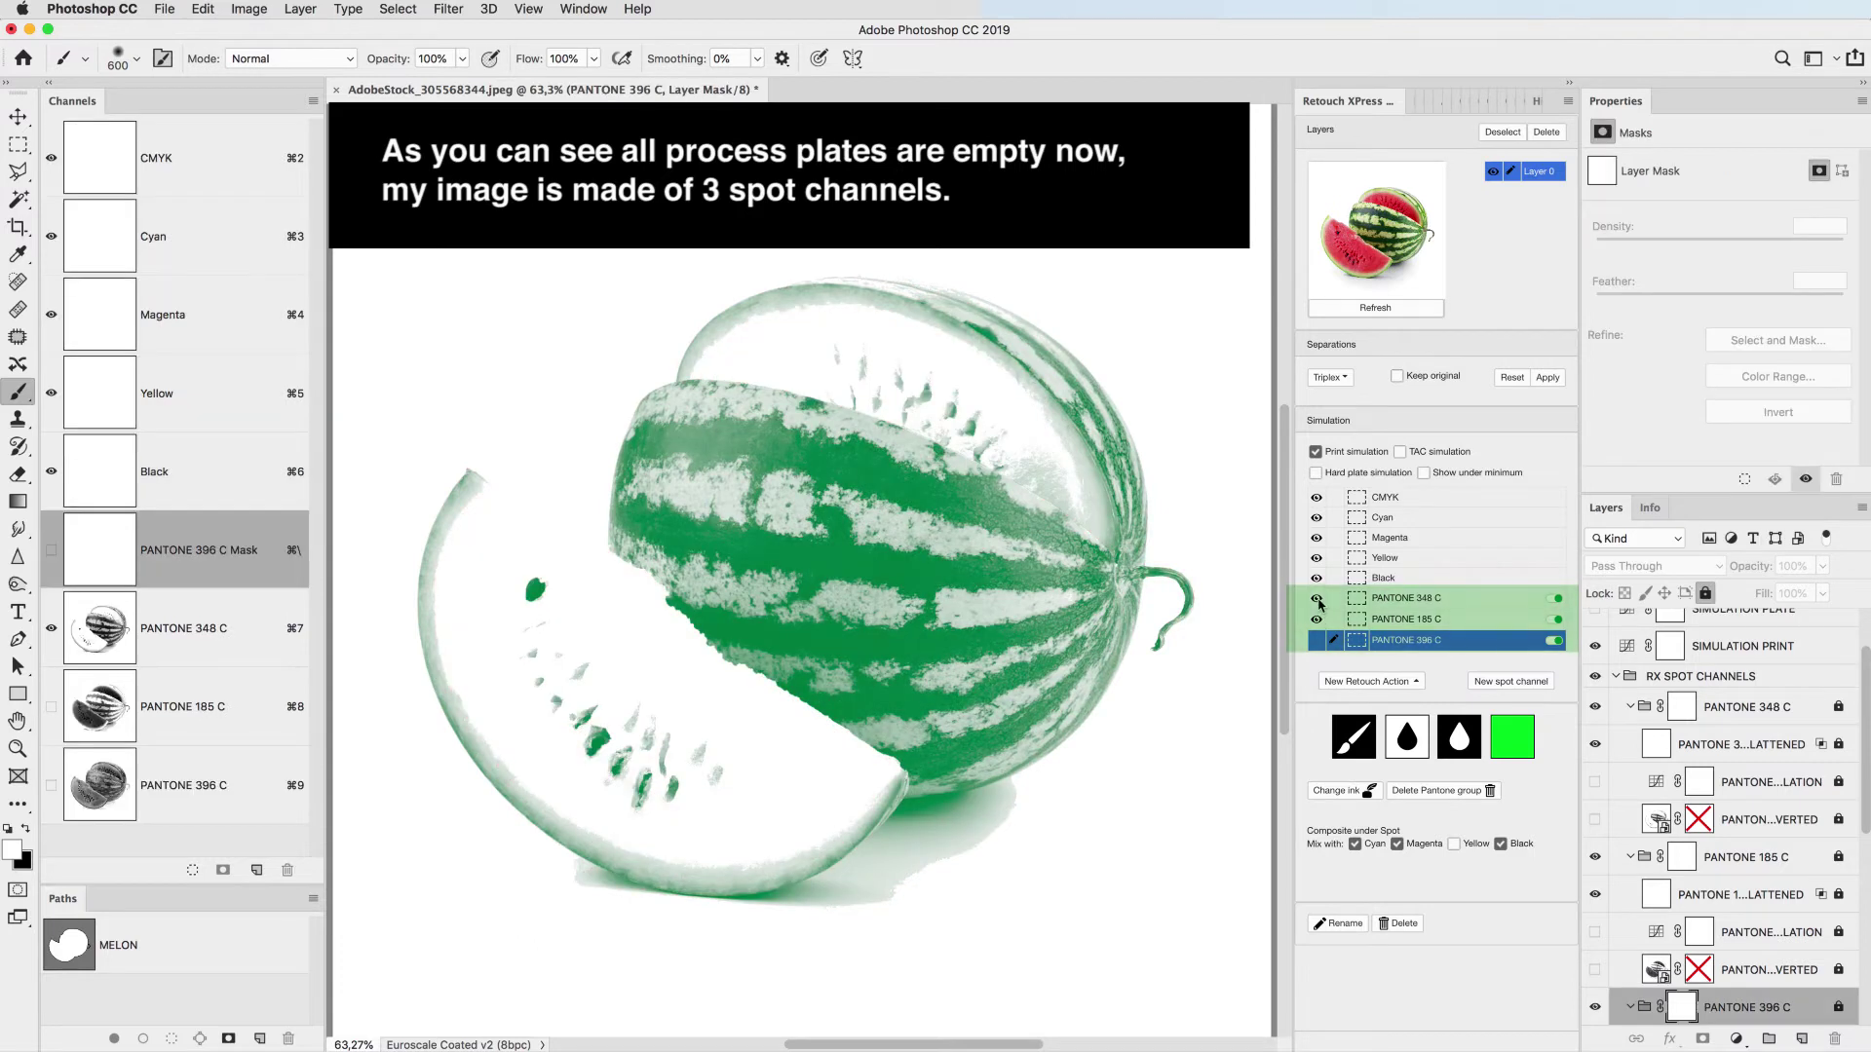
left_click(1317, 599)
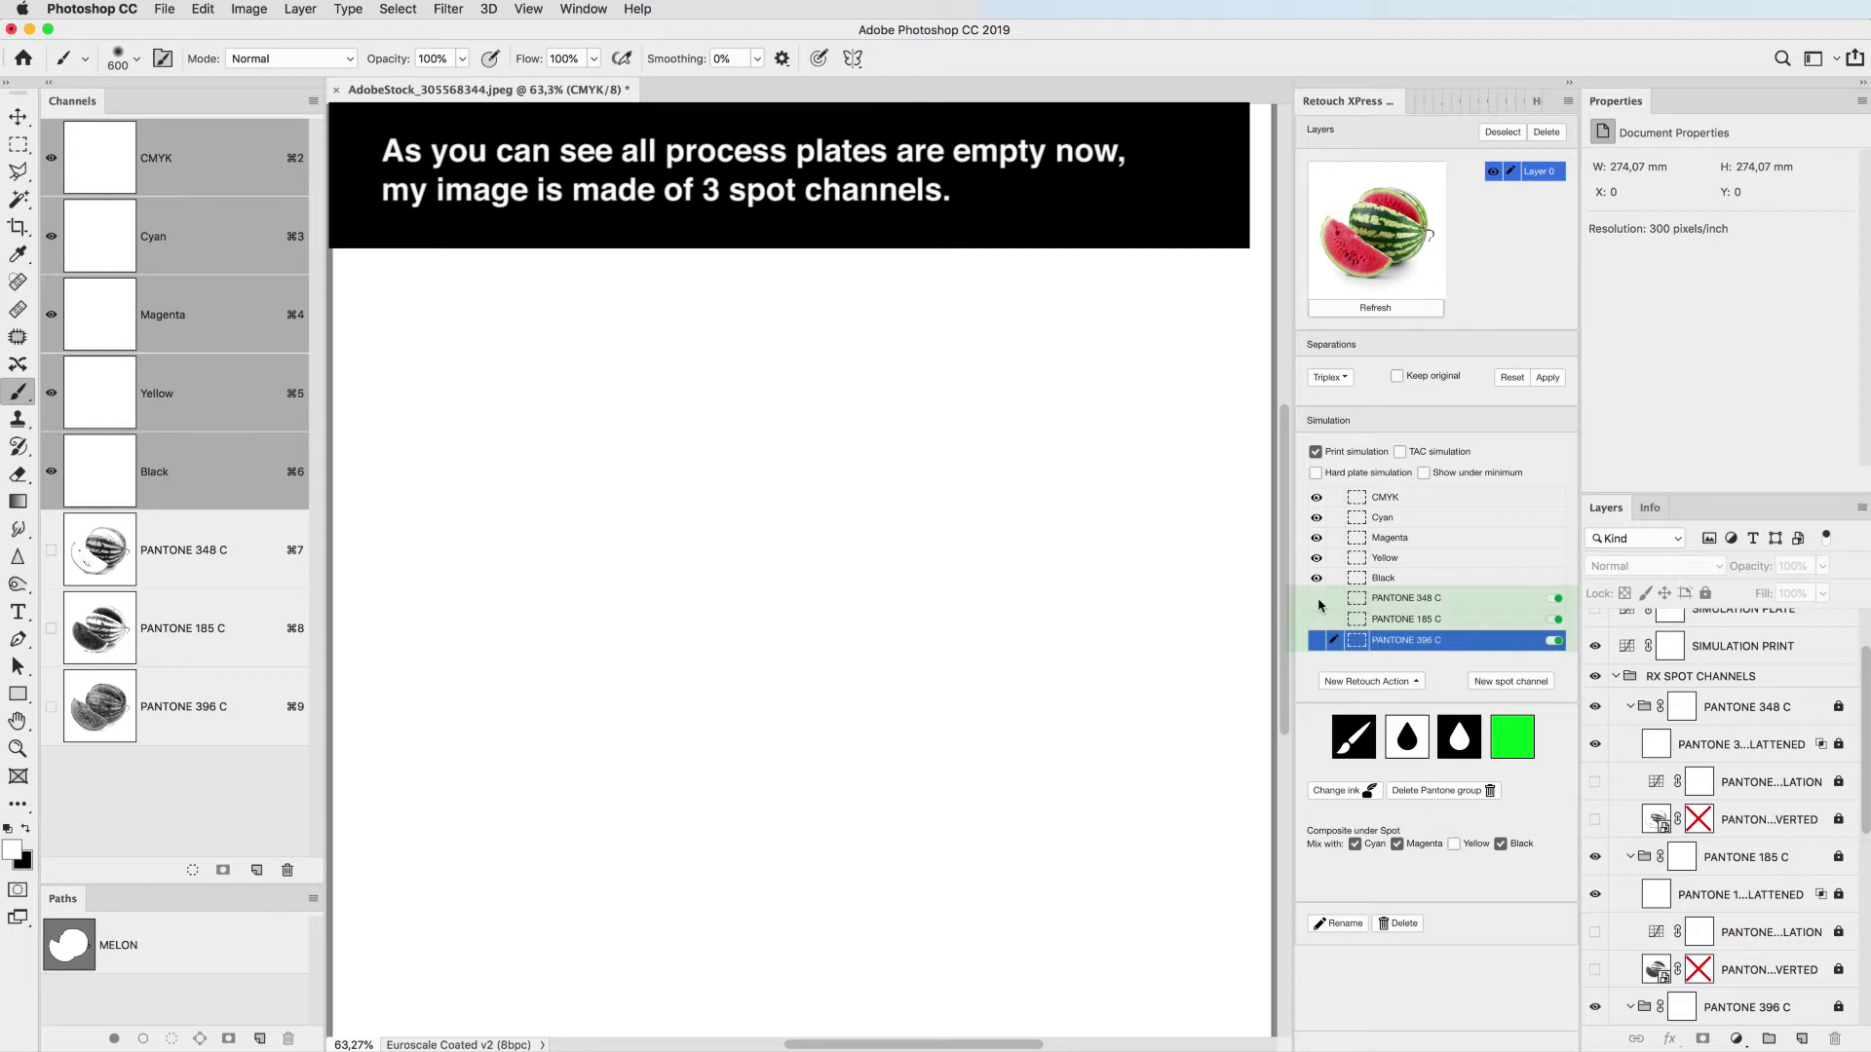
Isolate the PANTONE 348 C spot channel and add a Clean retouch action to it.
left_click(1462, 601)
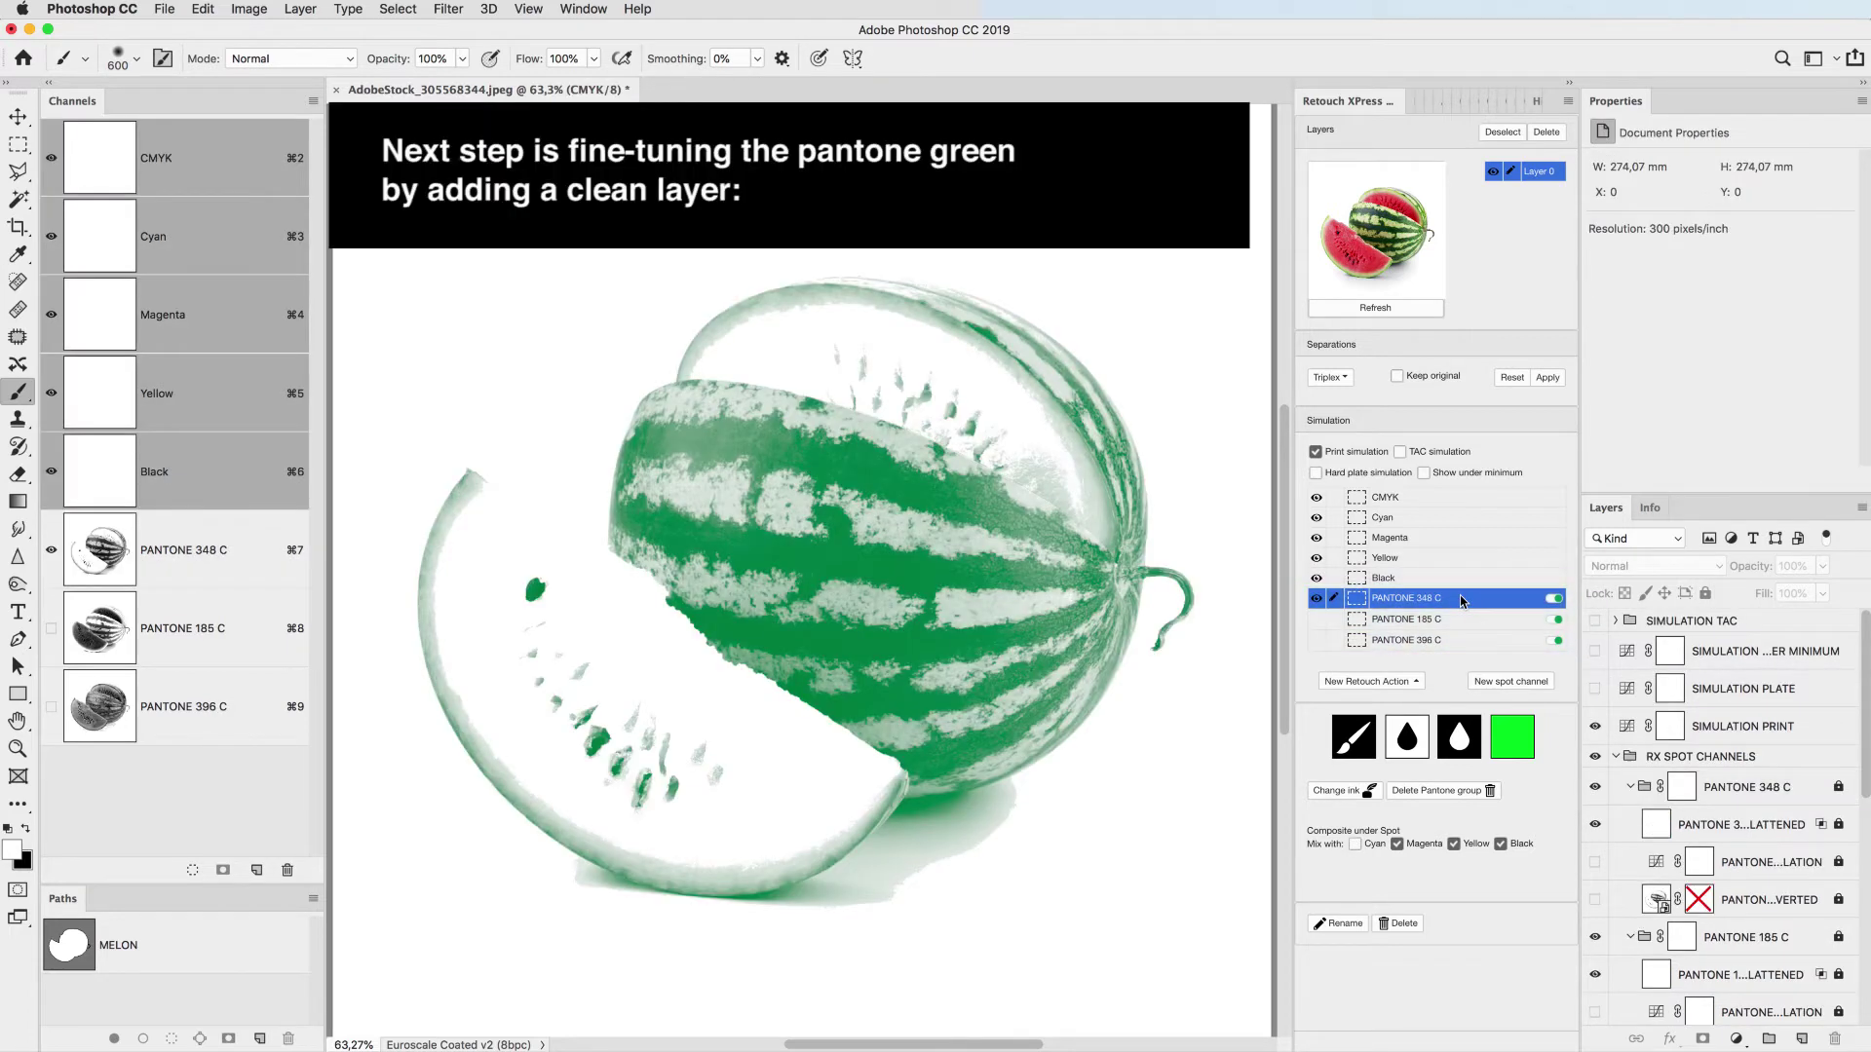
left_click(1370, 681)
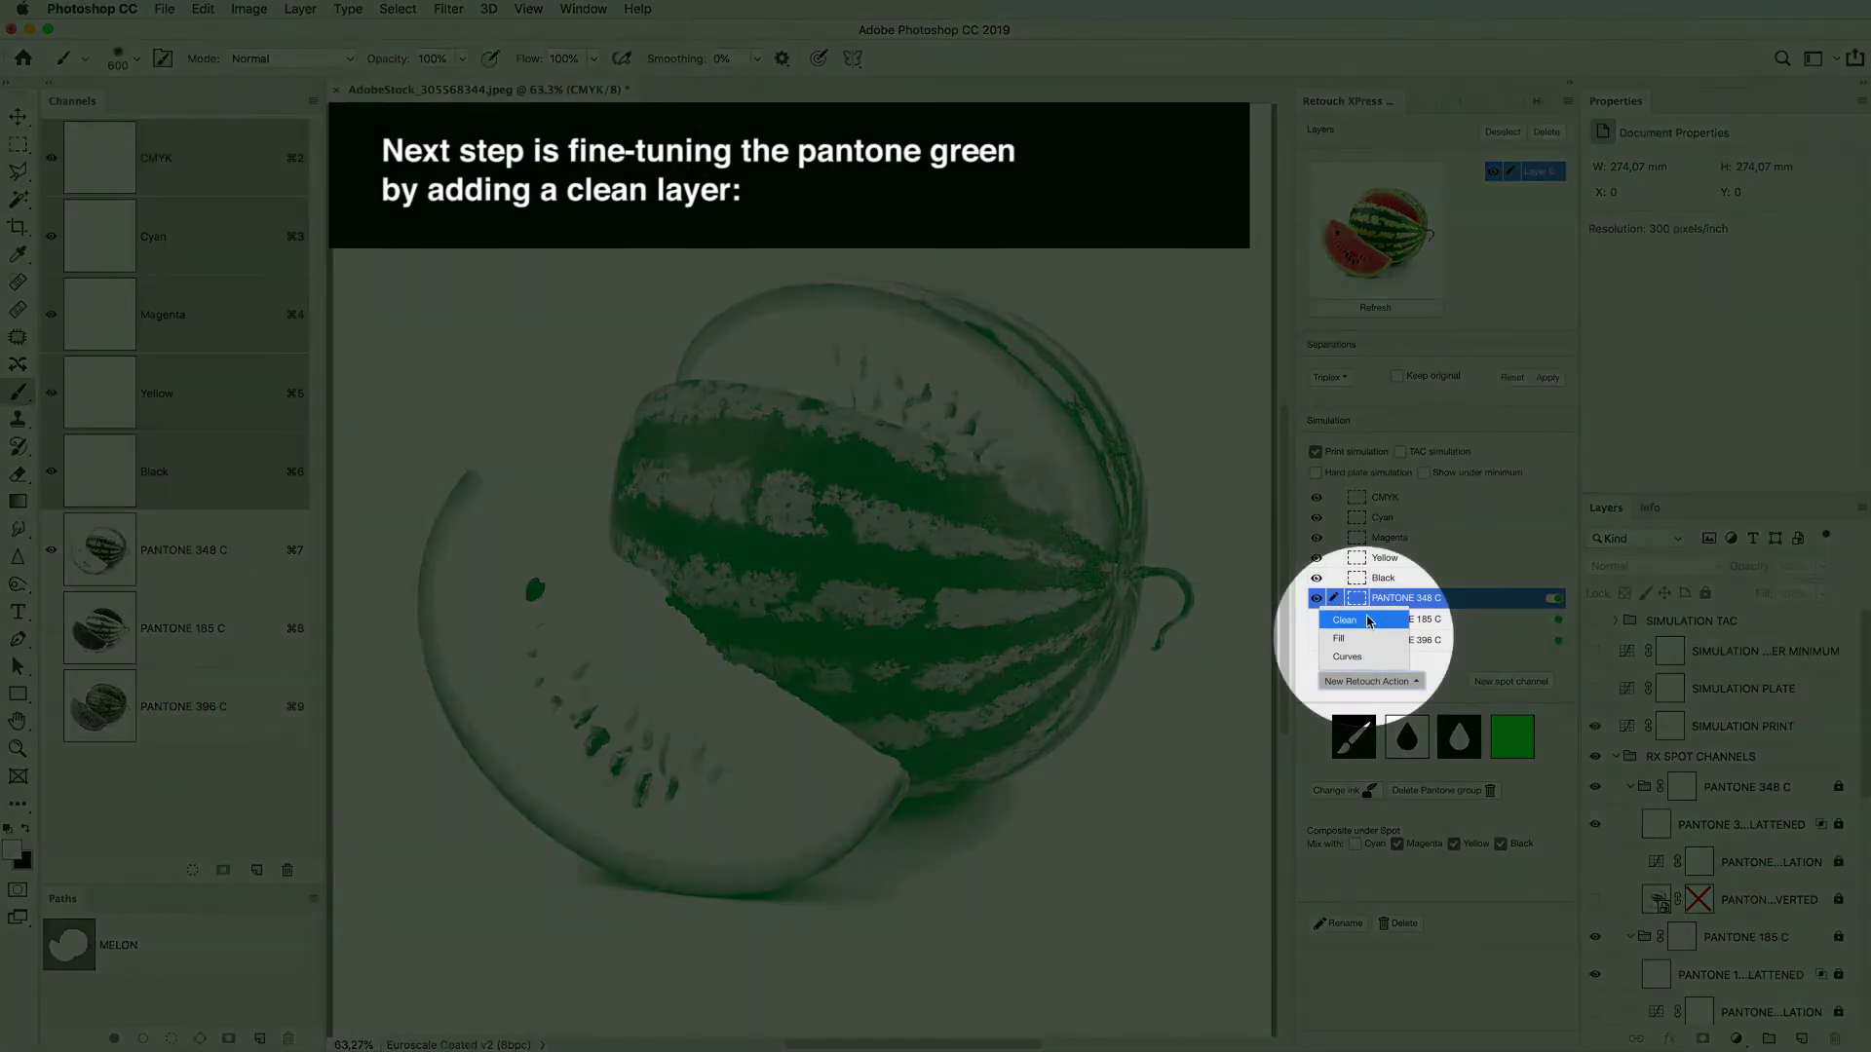
left_click(1362, 618)
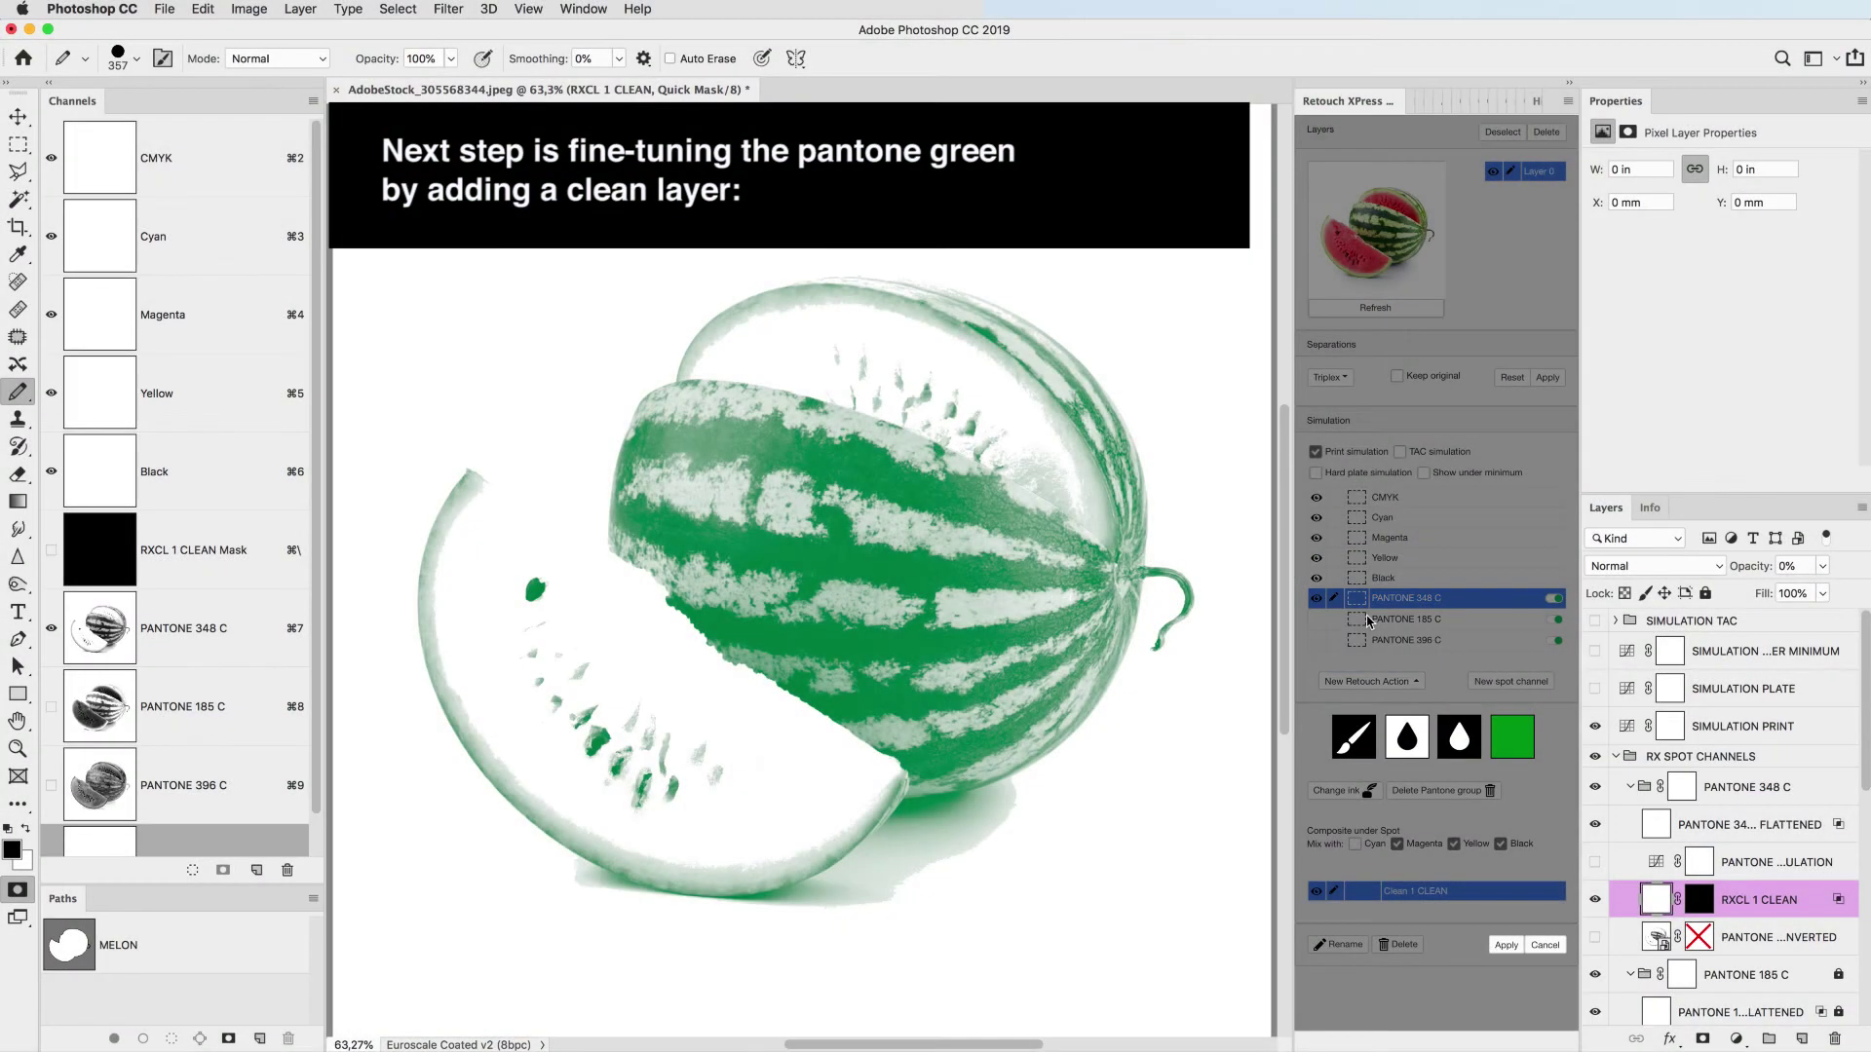
Load the MELON path as an inverted selection, paint out the green shadow beneath the melon, apply the cleaning and compare before and after.
left_click(72, 951, "super")
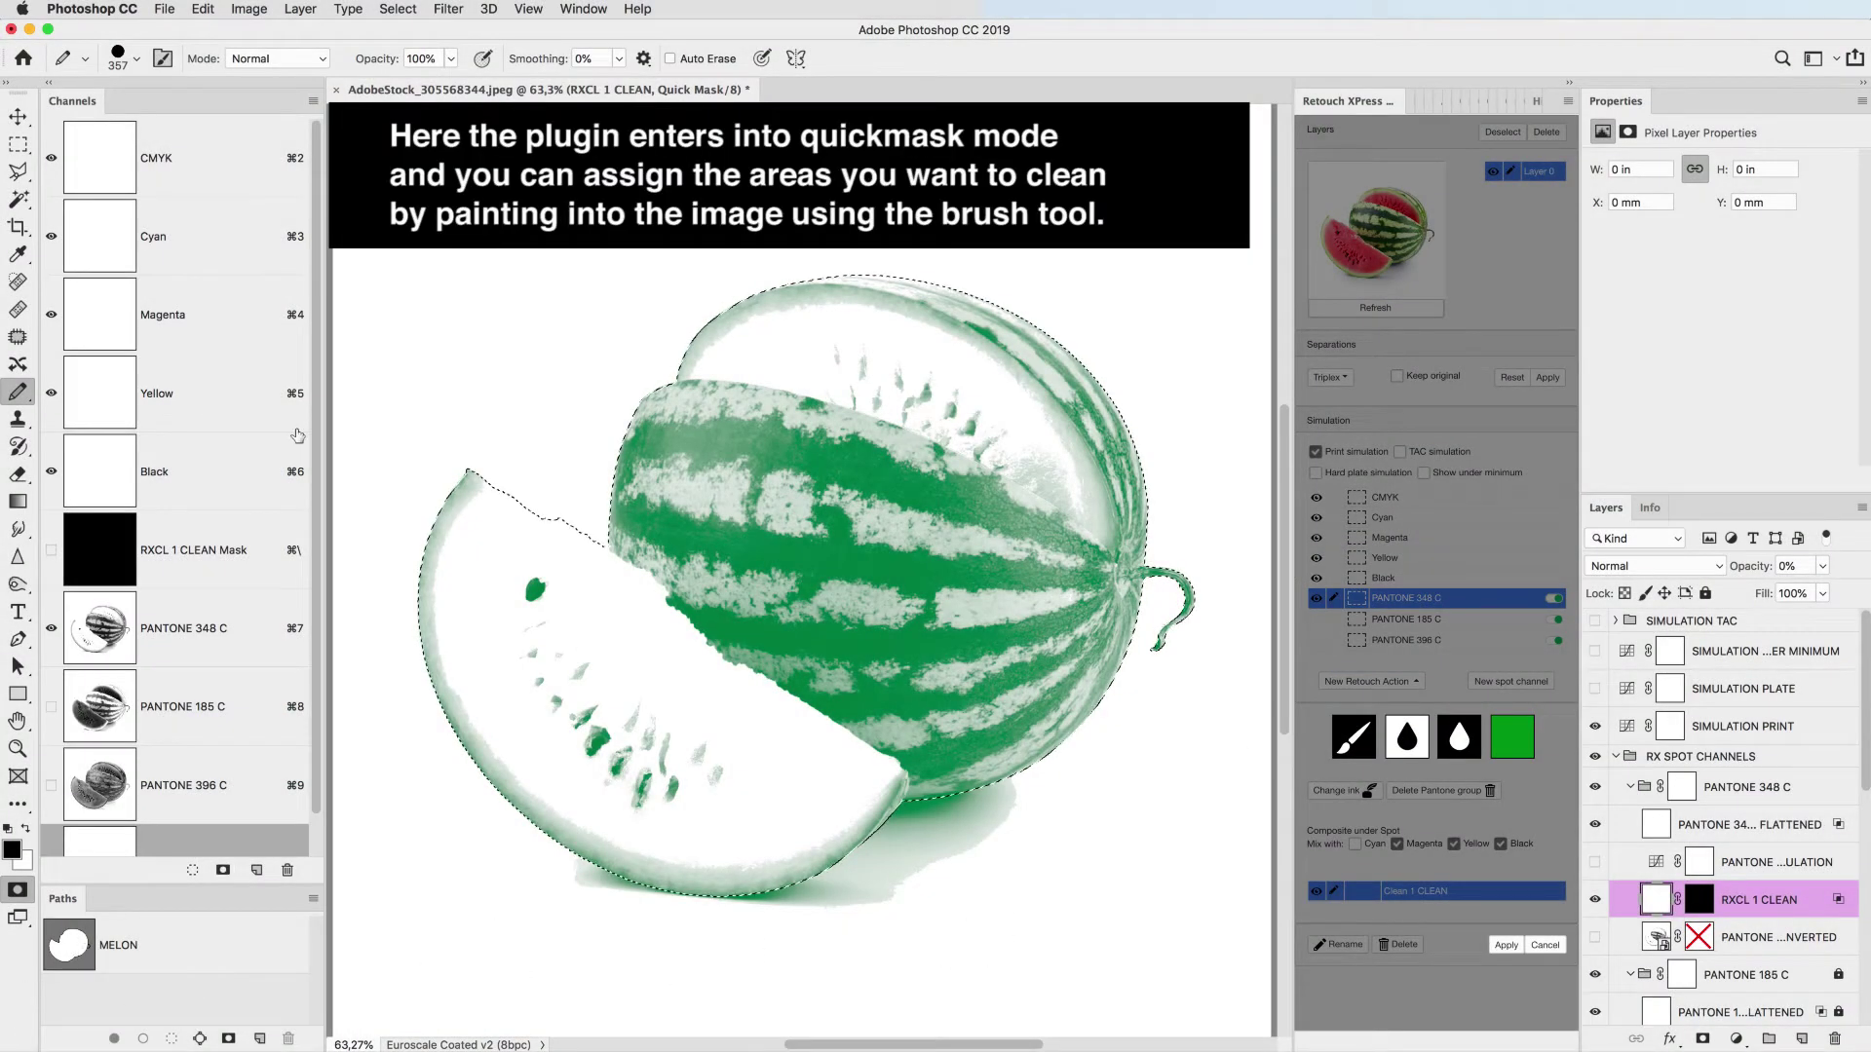
left_click(397, 9)
left_click(410, 84)
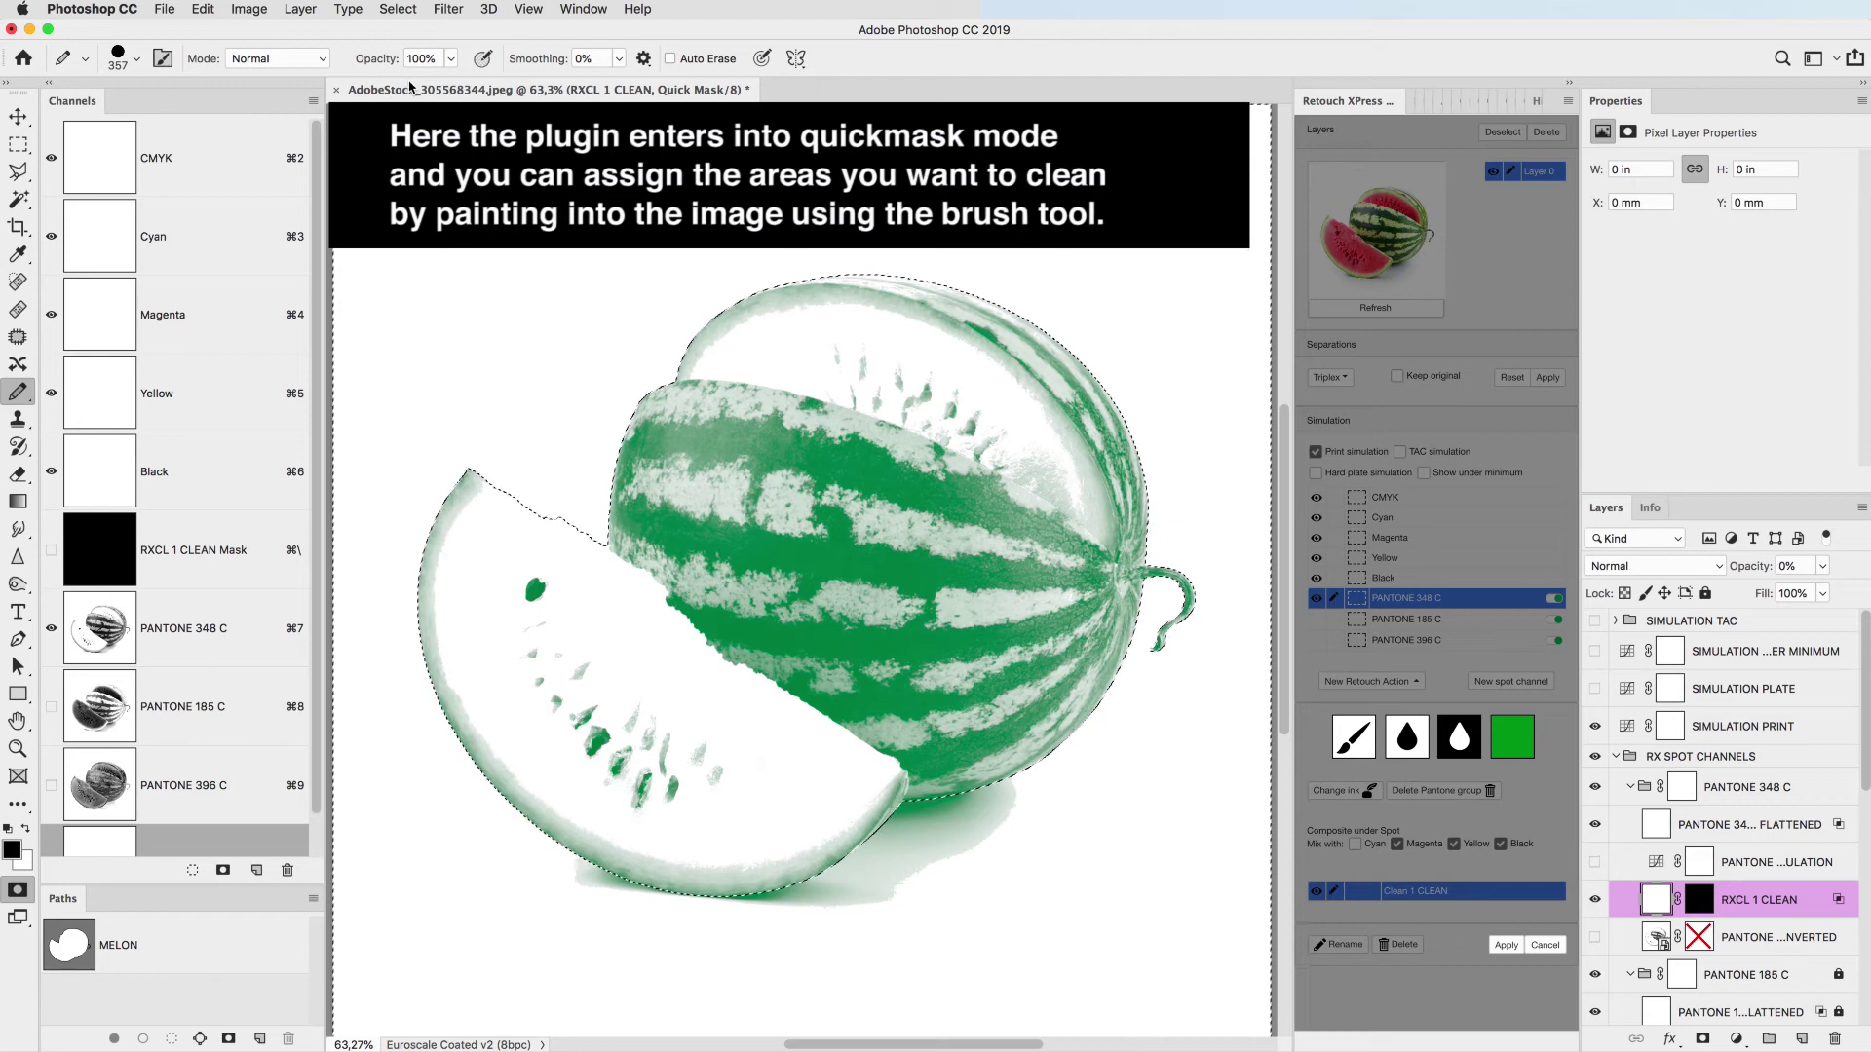
mouse_move(623, 858)
left_mouse_down()
mouse_move(527, 848)
mouse_move(679, 891)
mouse_move(1041, 807)
mouse_move(673, 893)
left_mouse_up()
left_click(1505, 945)
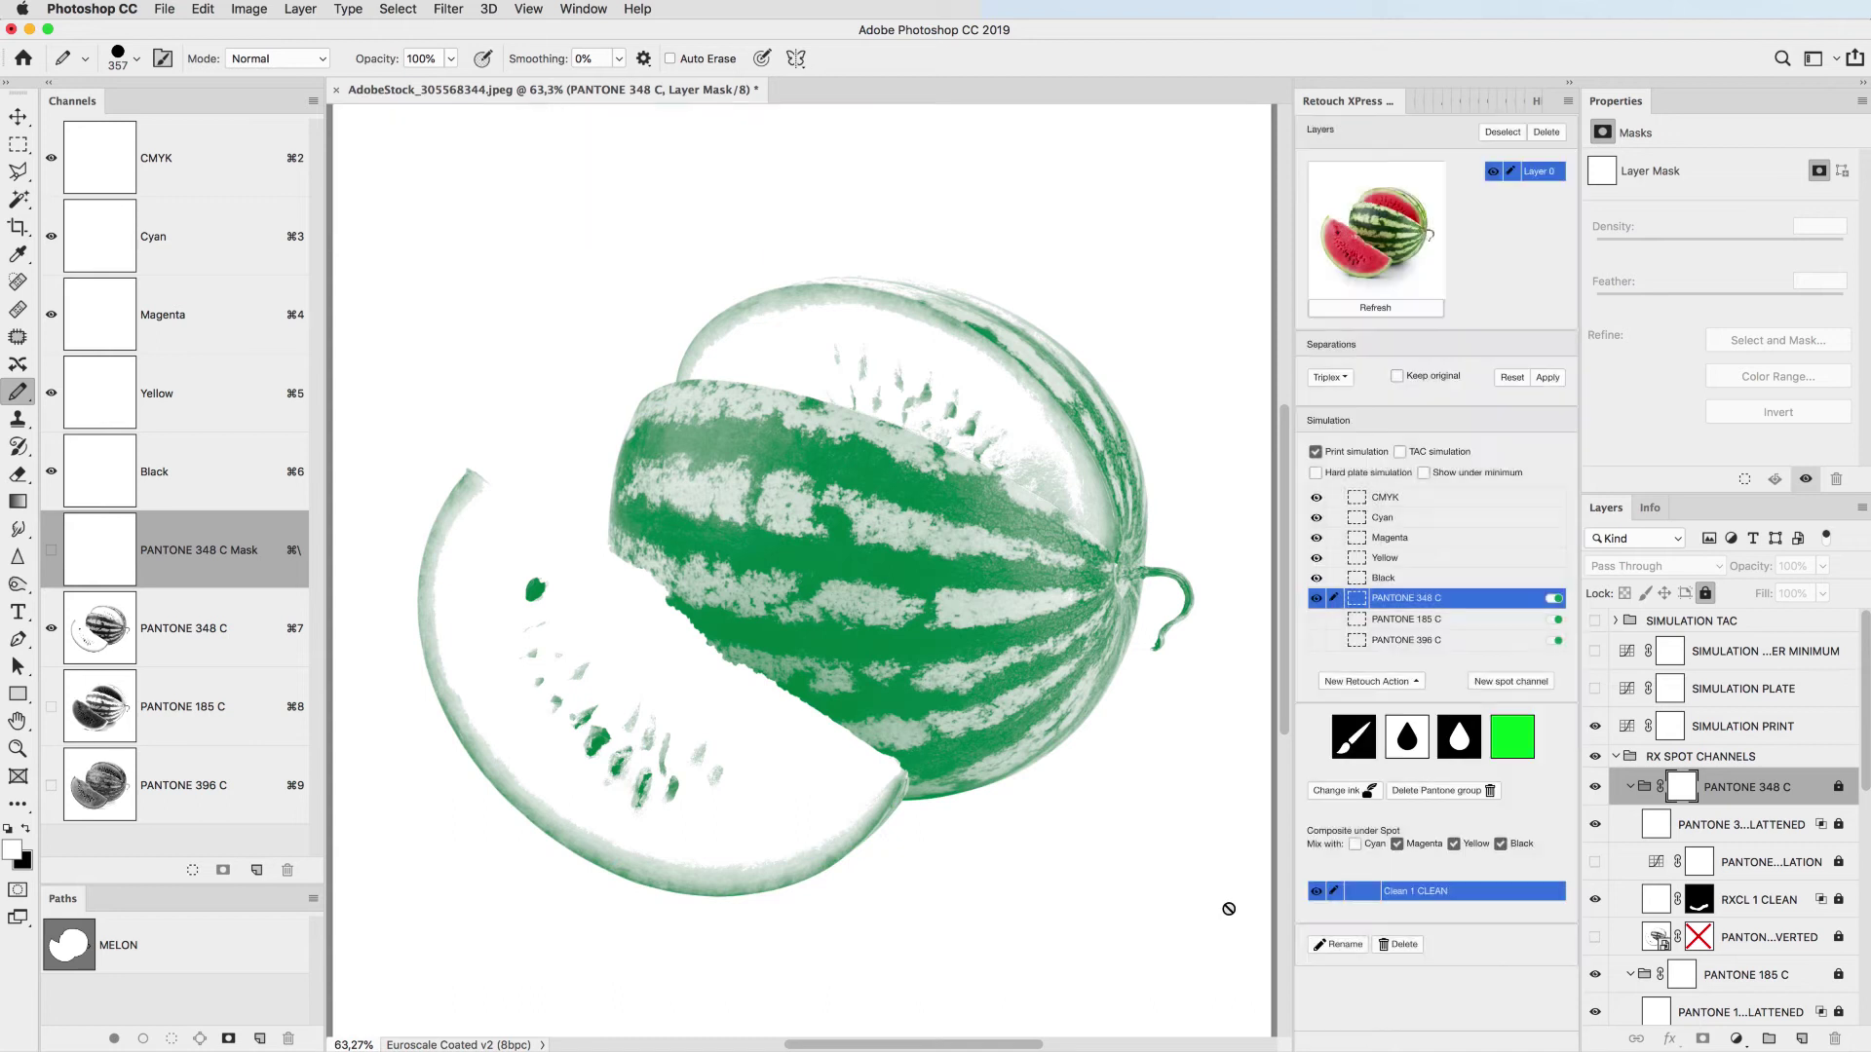
left_click(1317, 891)
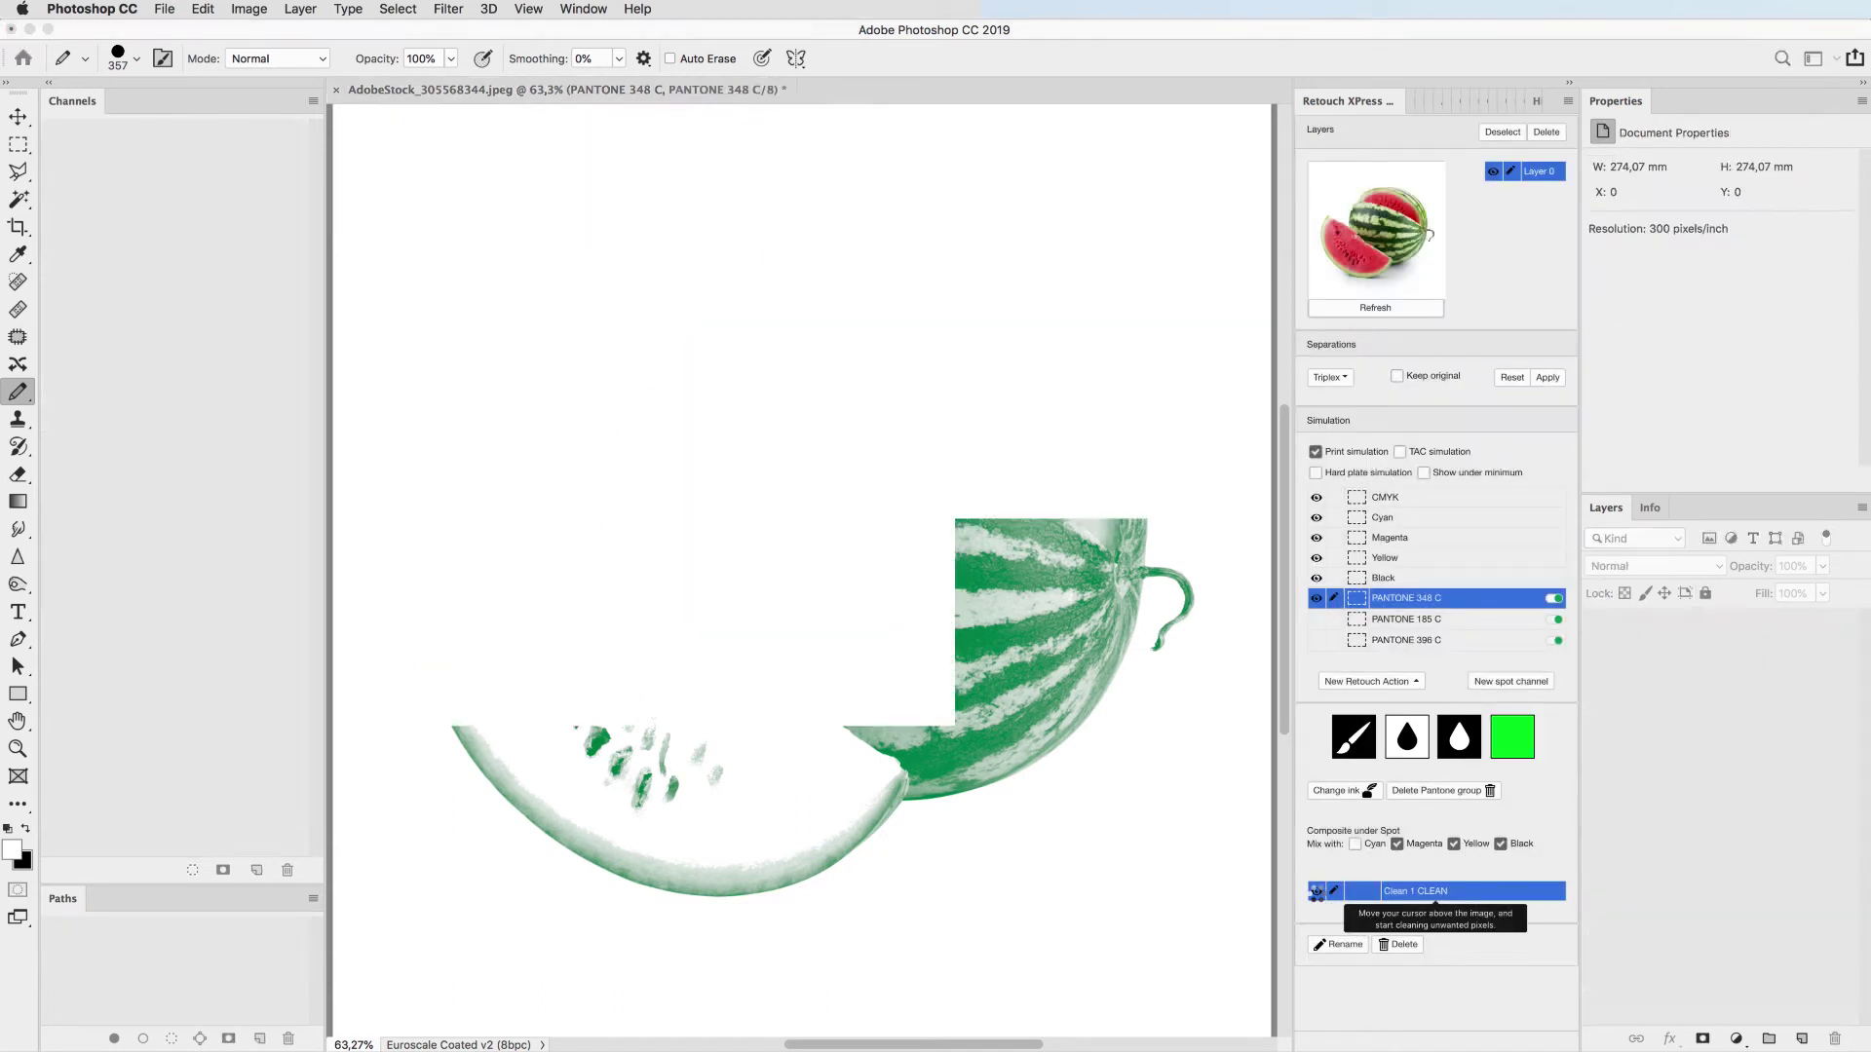
left_click(1316, 892)
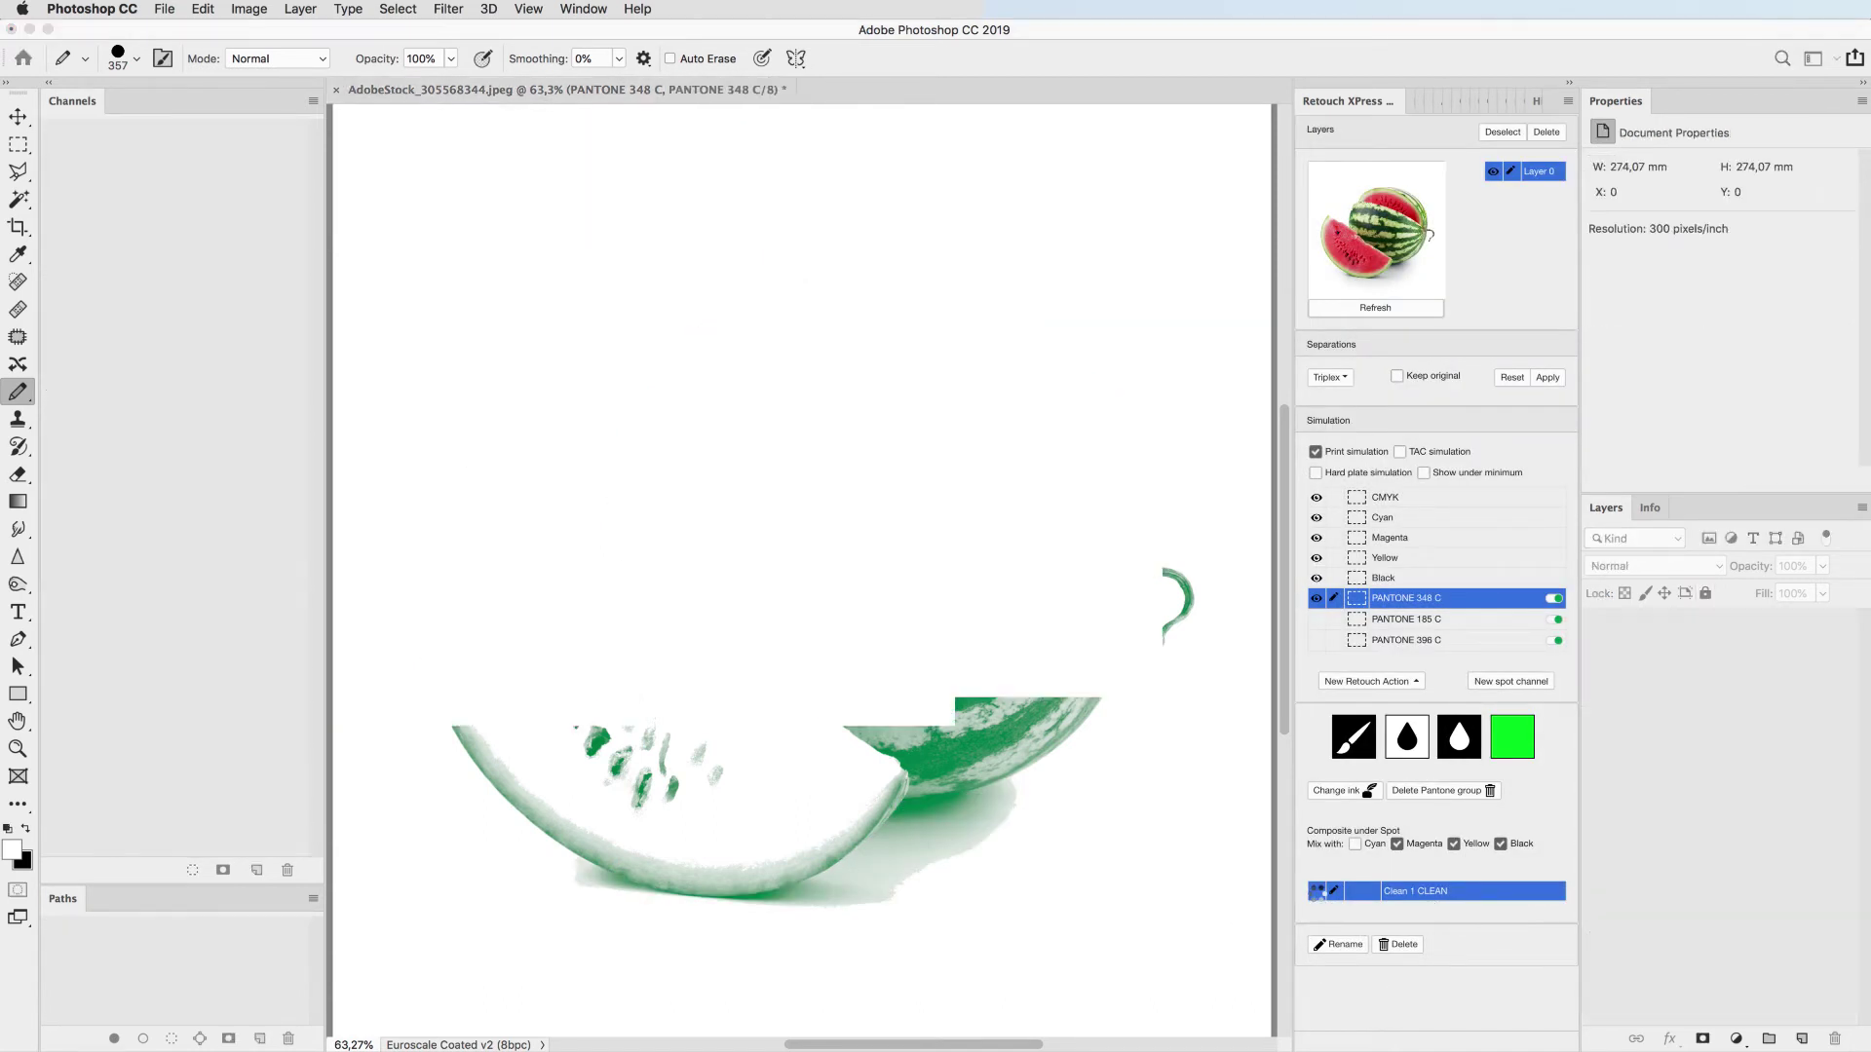
Select the PANTONE 185 C spot channel and add a Clean retouch action to it.
left_click(1456, 623)
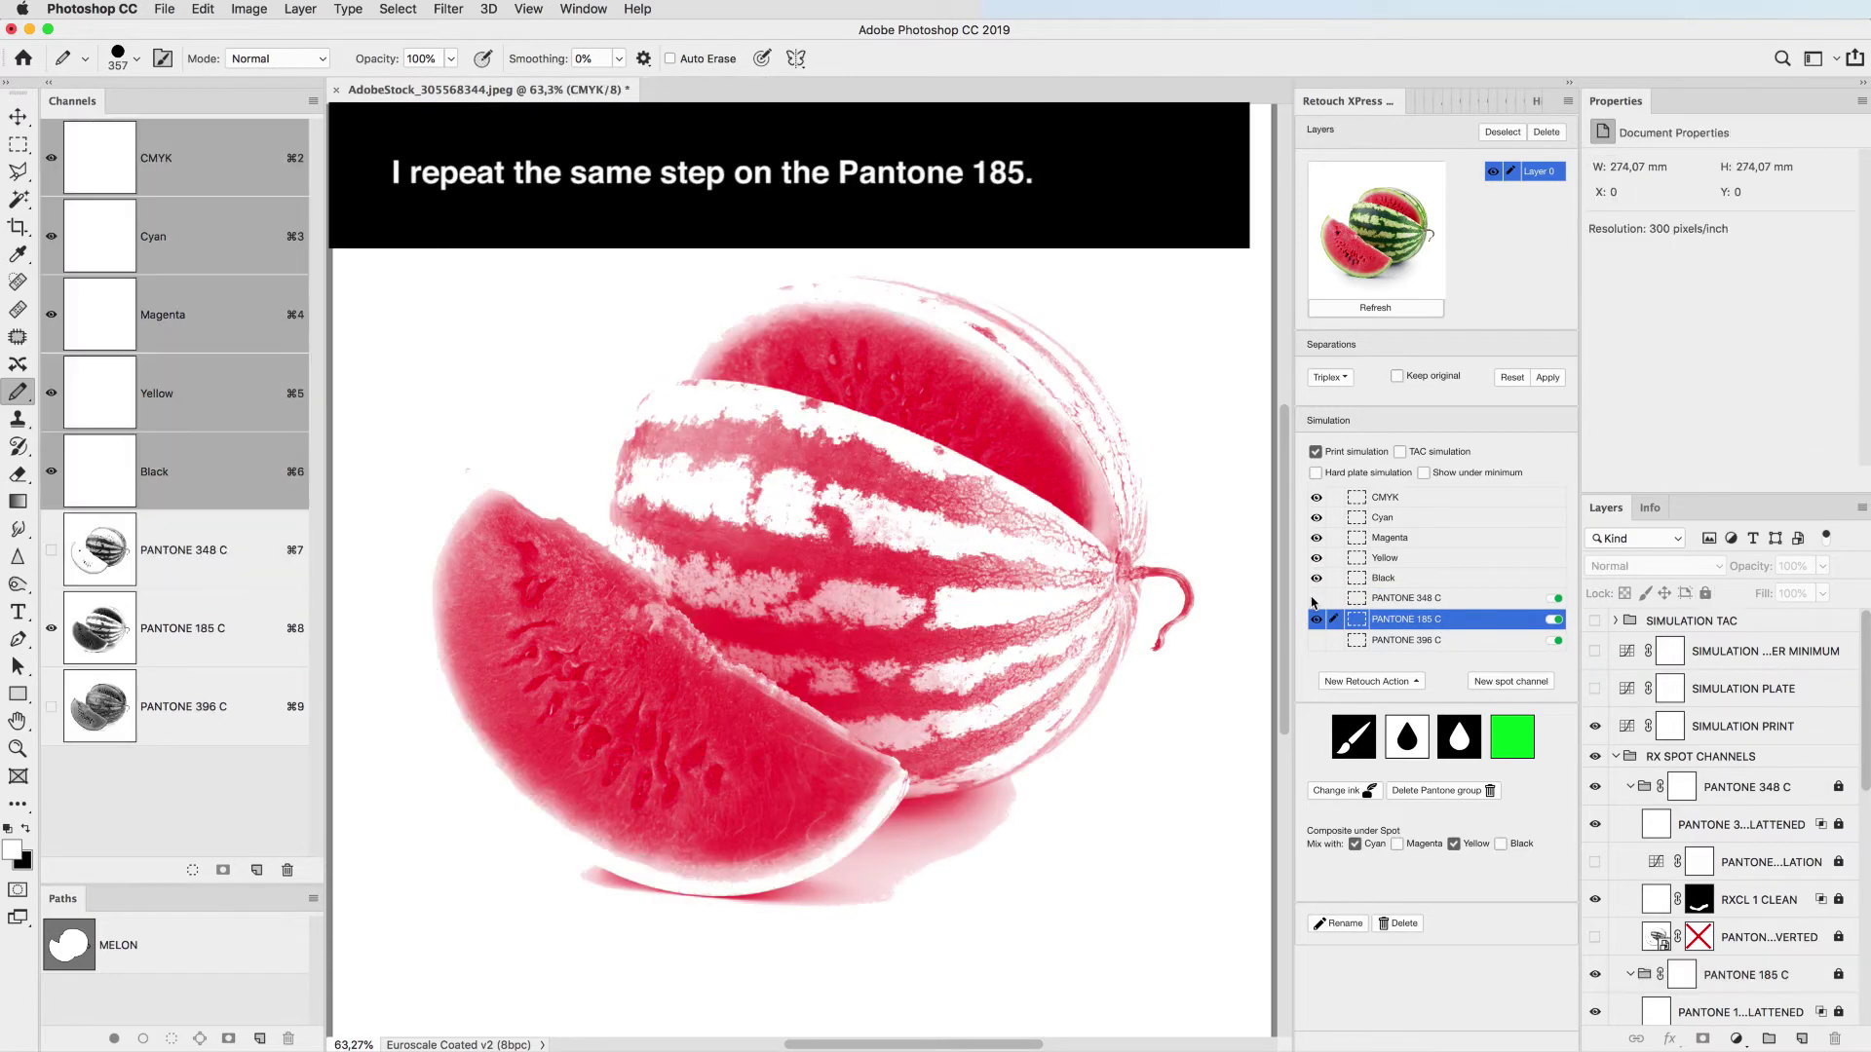
left_click(1368, 681)
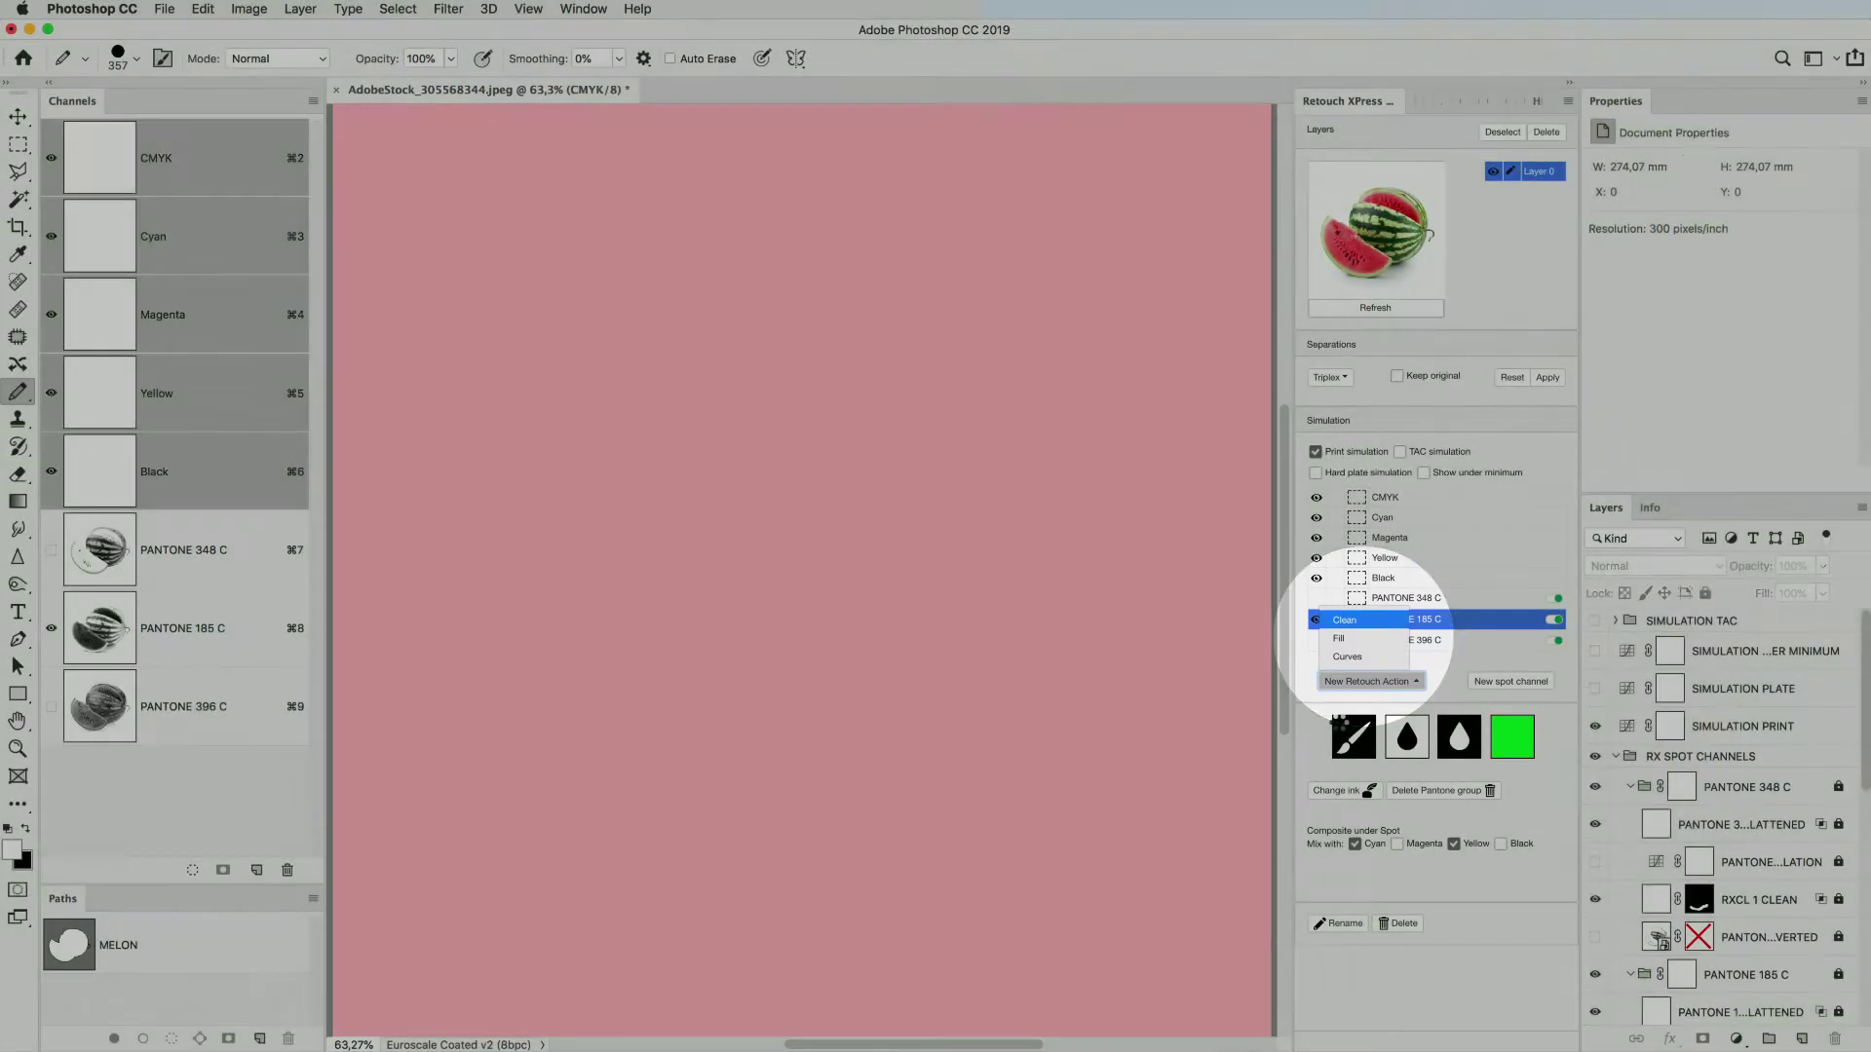
left_click(1344, 621)
Load the MELON path as an inverted selection, paint out the red shadow beneath the melon and apply the cleaning.
left_click(83, 959, "super")
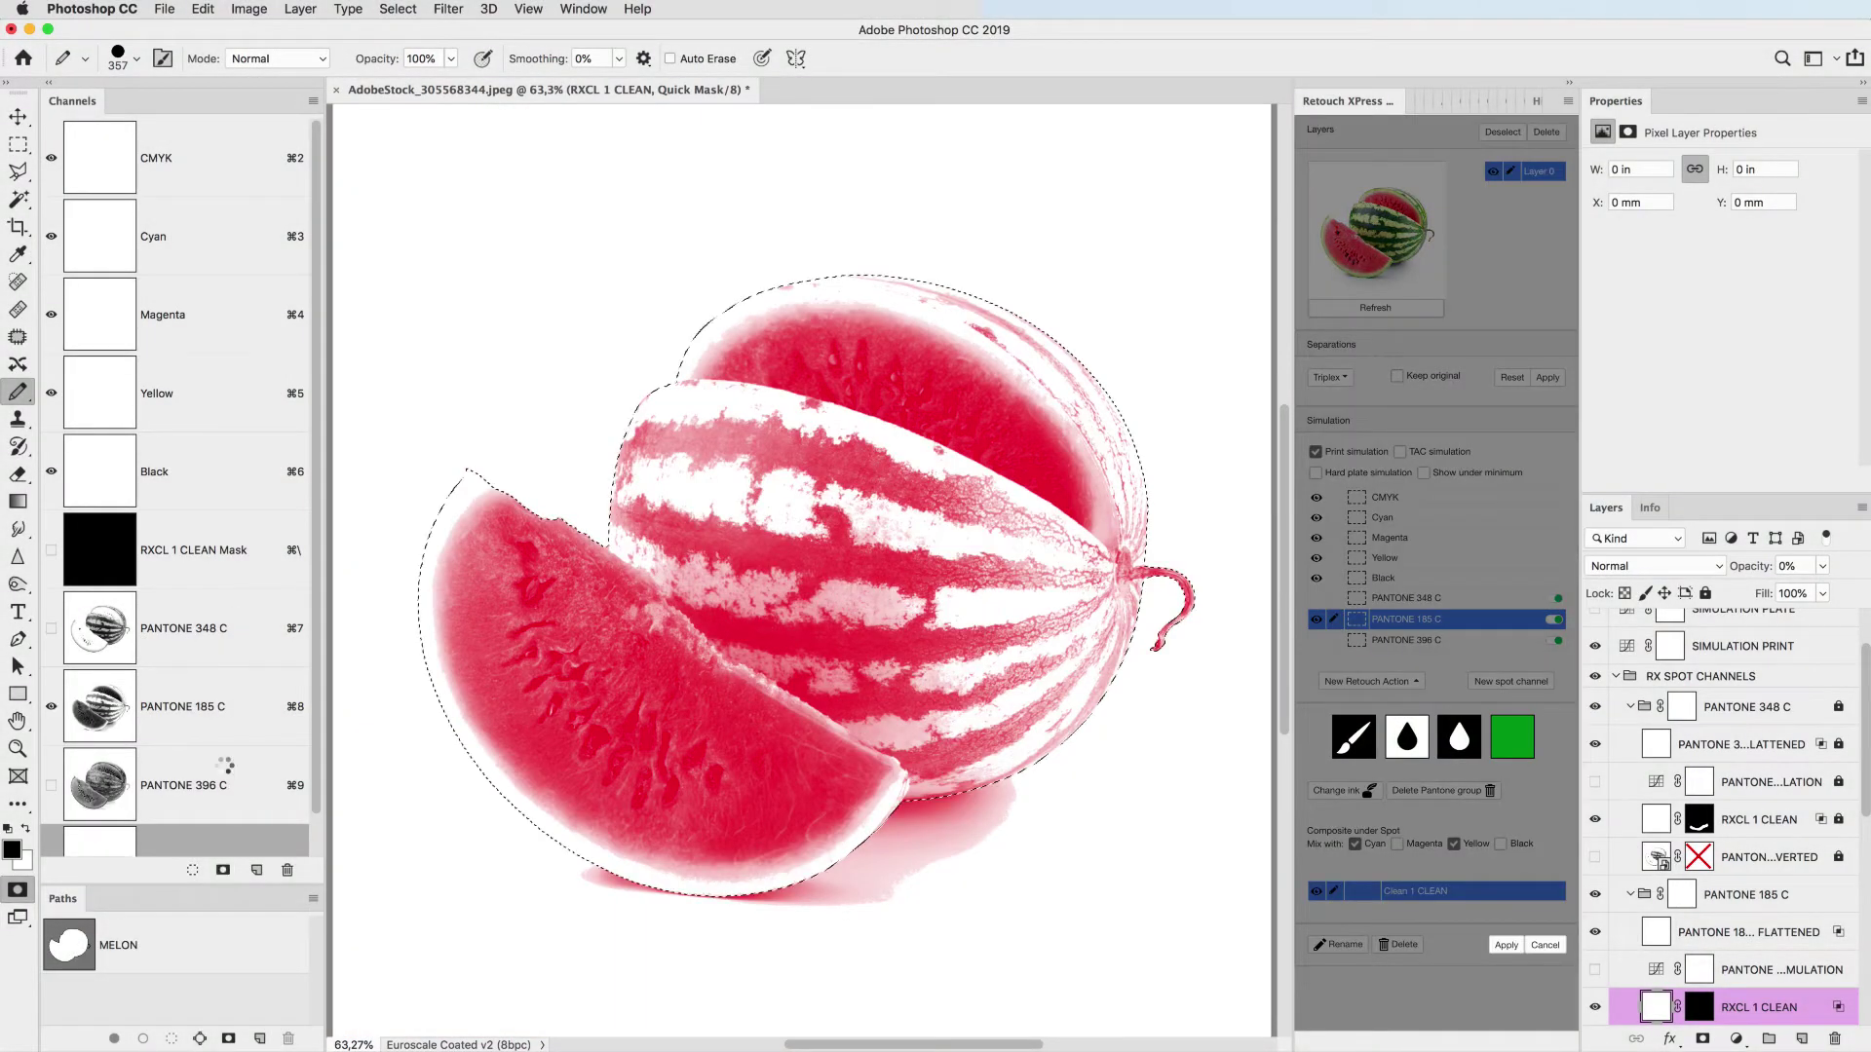
left_click(382, 8)
left_click(394, 80)
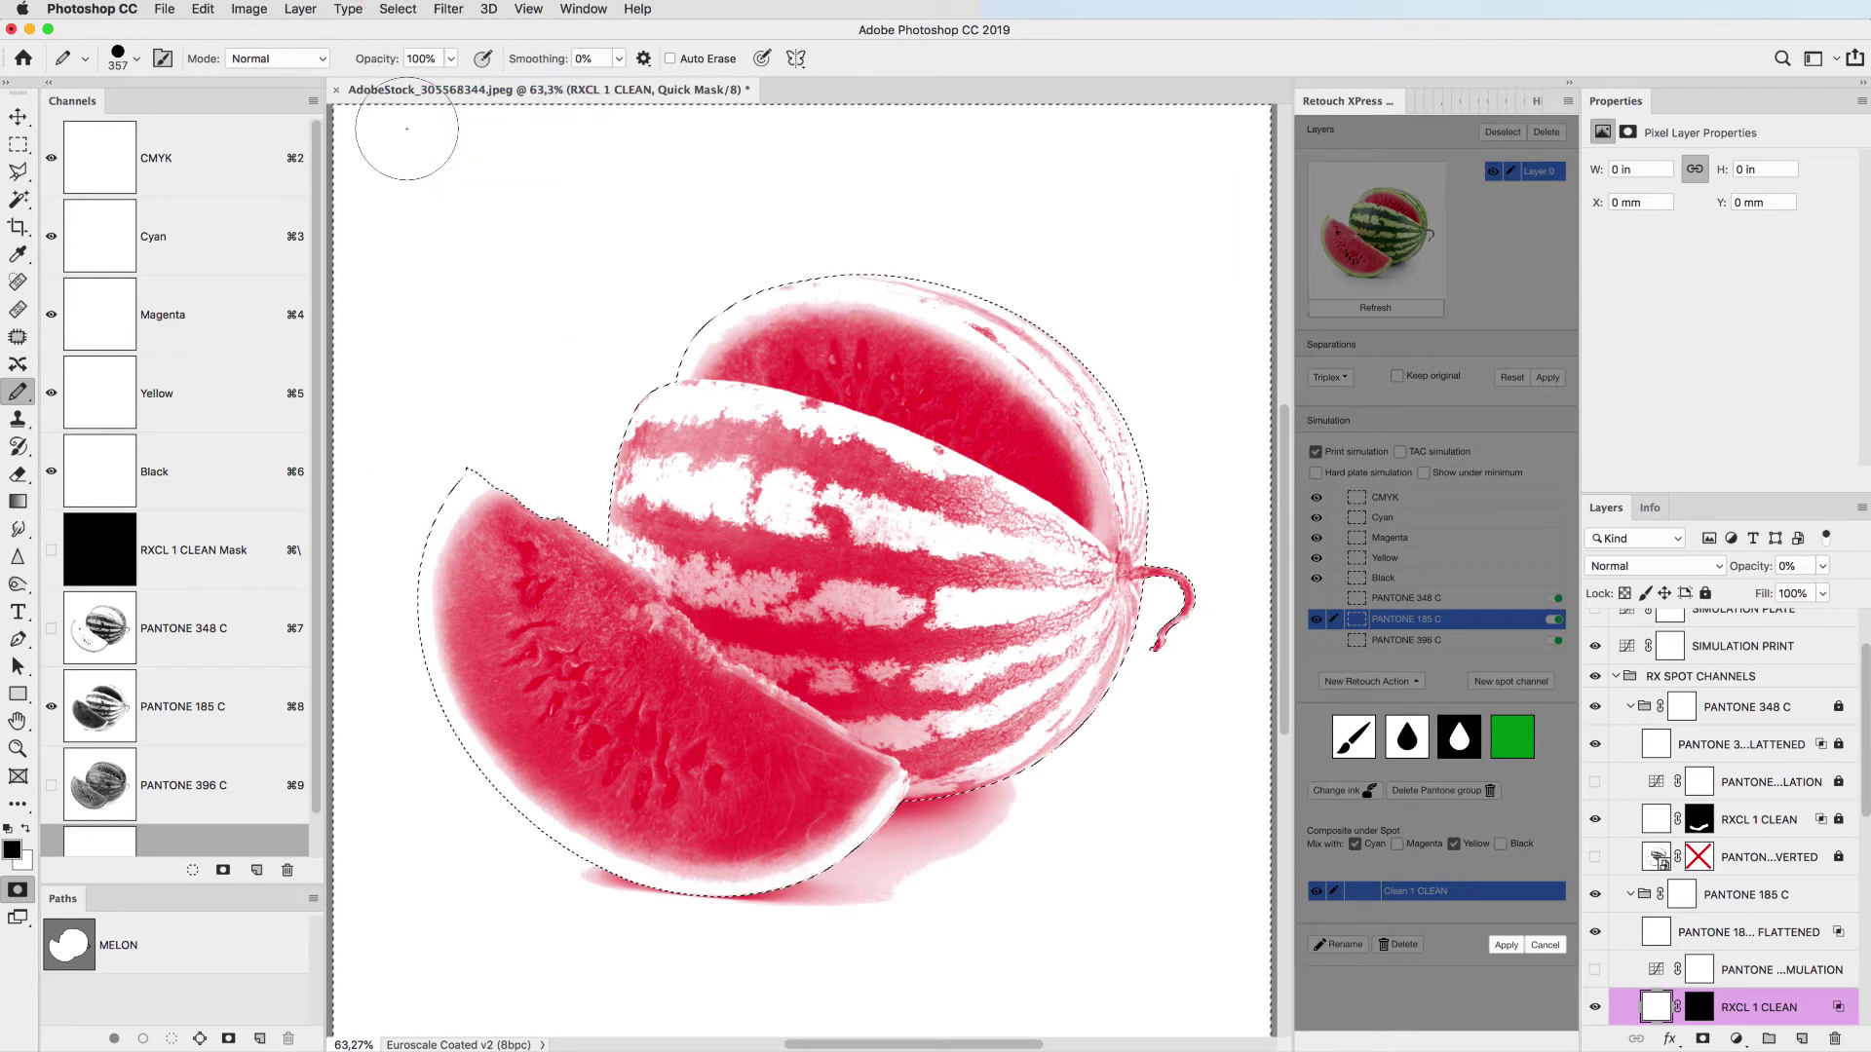
mouse_move(575, 894)
left_mouse_down()
mouse_move(1019, 802)
mouse_move(629, 937)
mouse_move(546, 877)
left_mouse_up()
left_click(1506, 945)
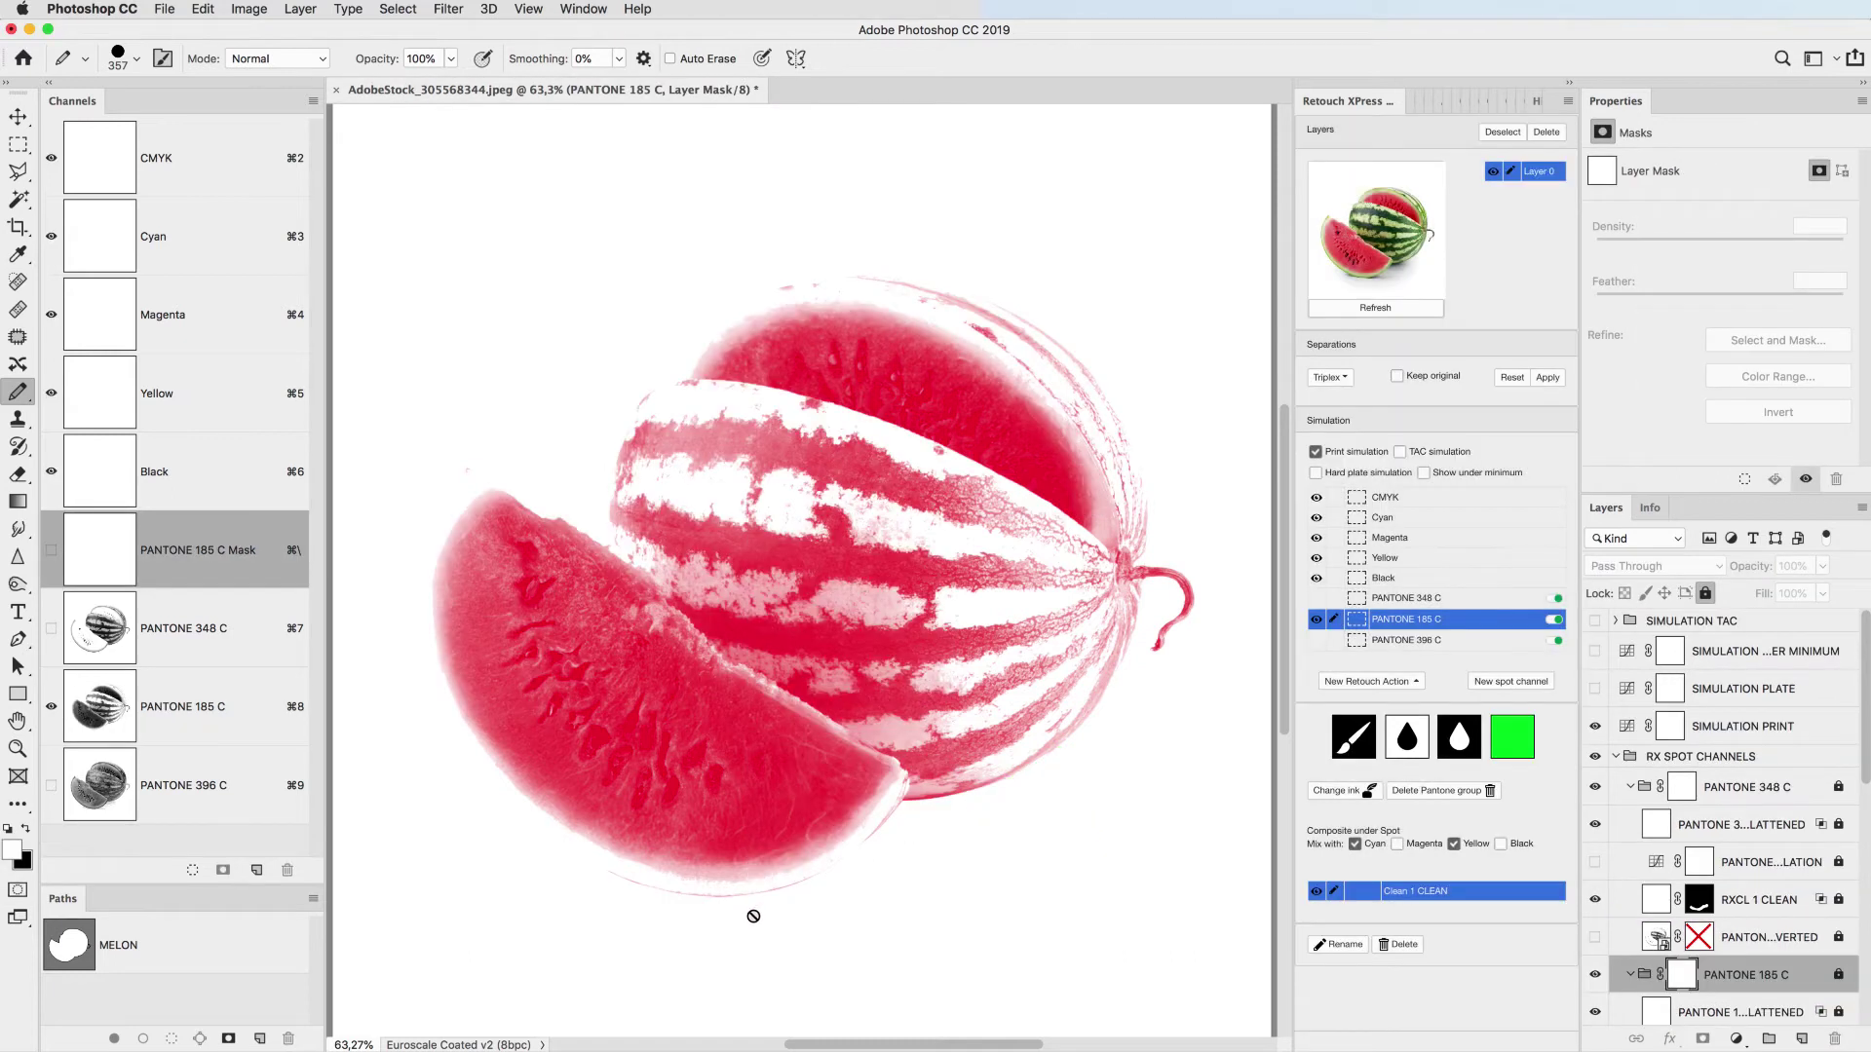
Add a second Clean retouch action to PANTONE 185 C for the lower edge of the slice.
left_click_drag(695, 957, 752, 948)
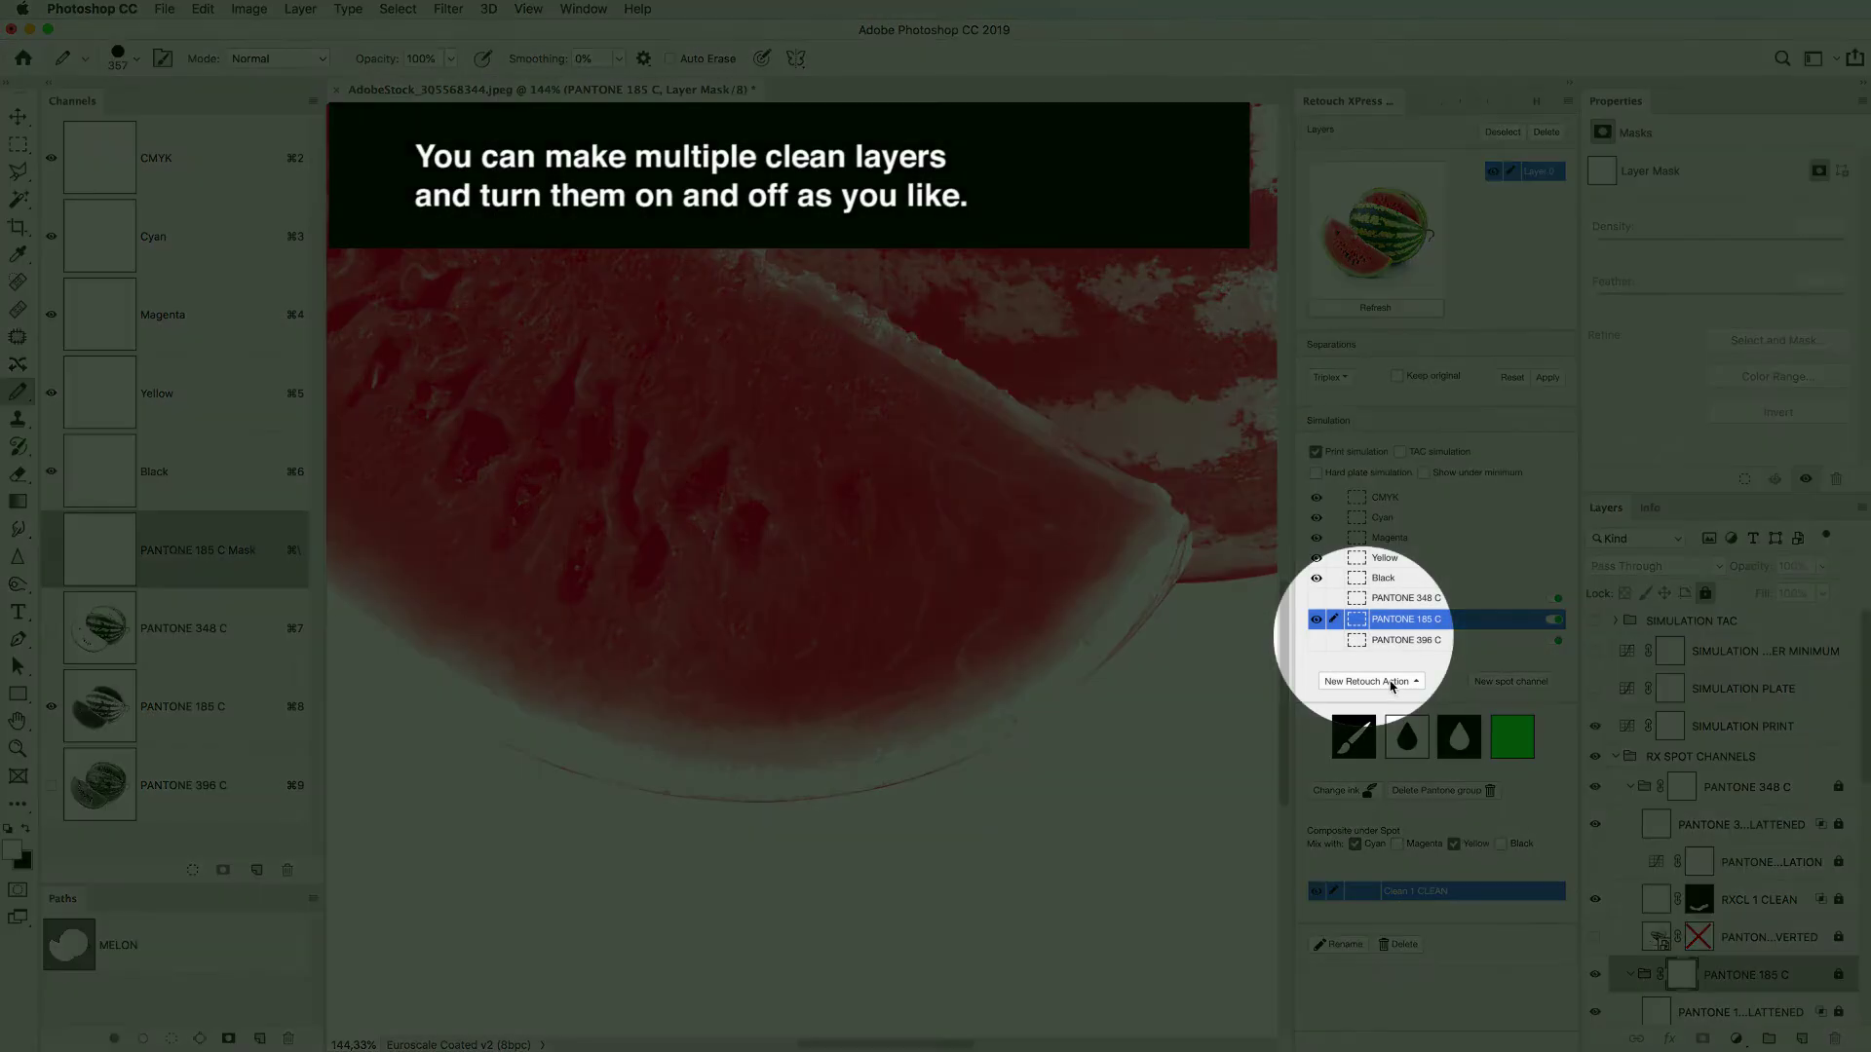
left_click(1371, 681)
left_click(1382, 623)
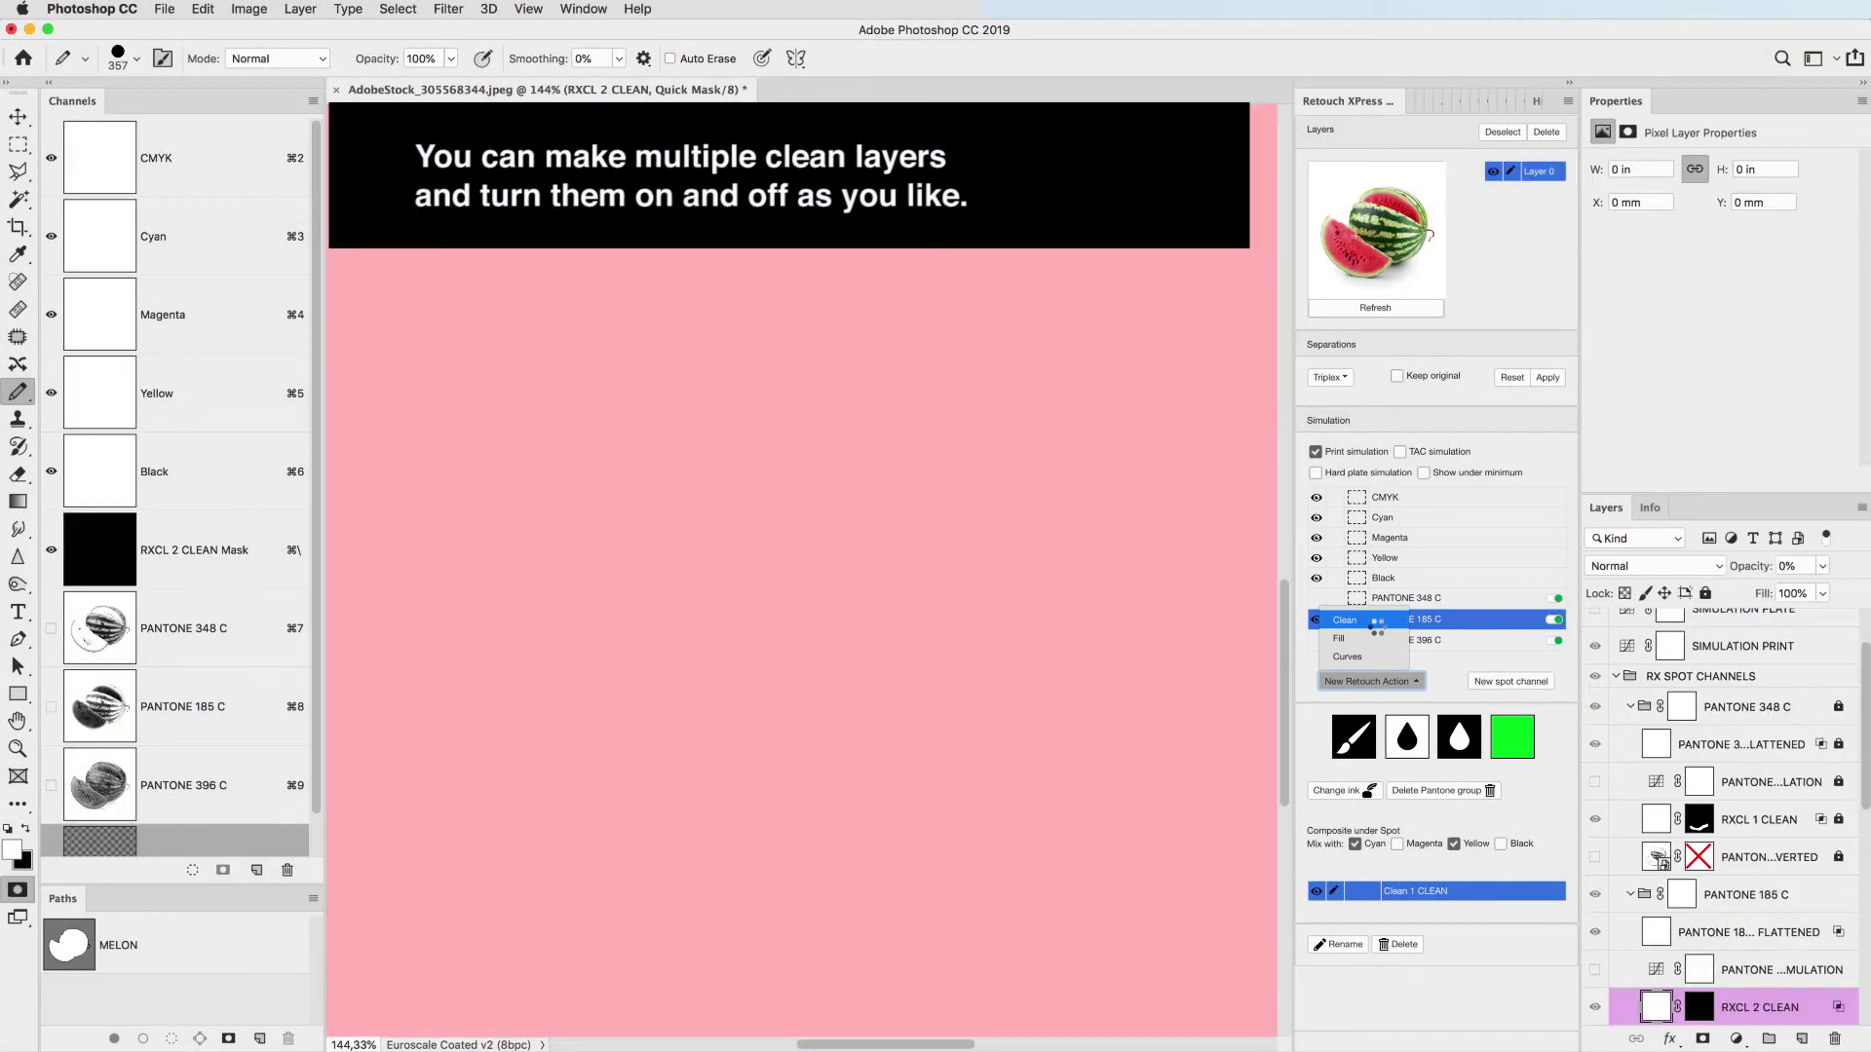
Set the brush size to 103 px and paint away the thin red line along the slice's lower rind.
right_click(846, 714)
double_click(1023, 535)
type("101")
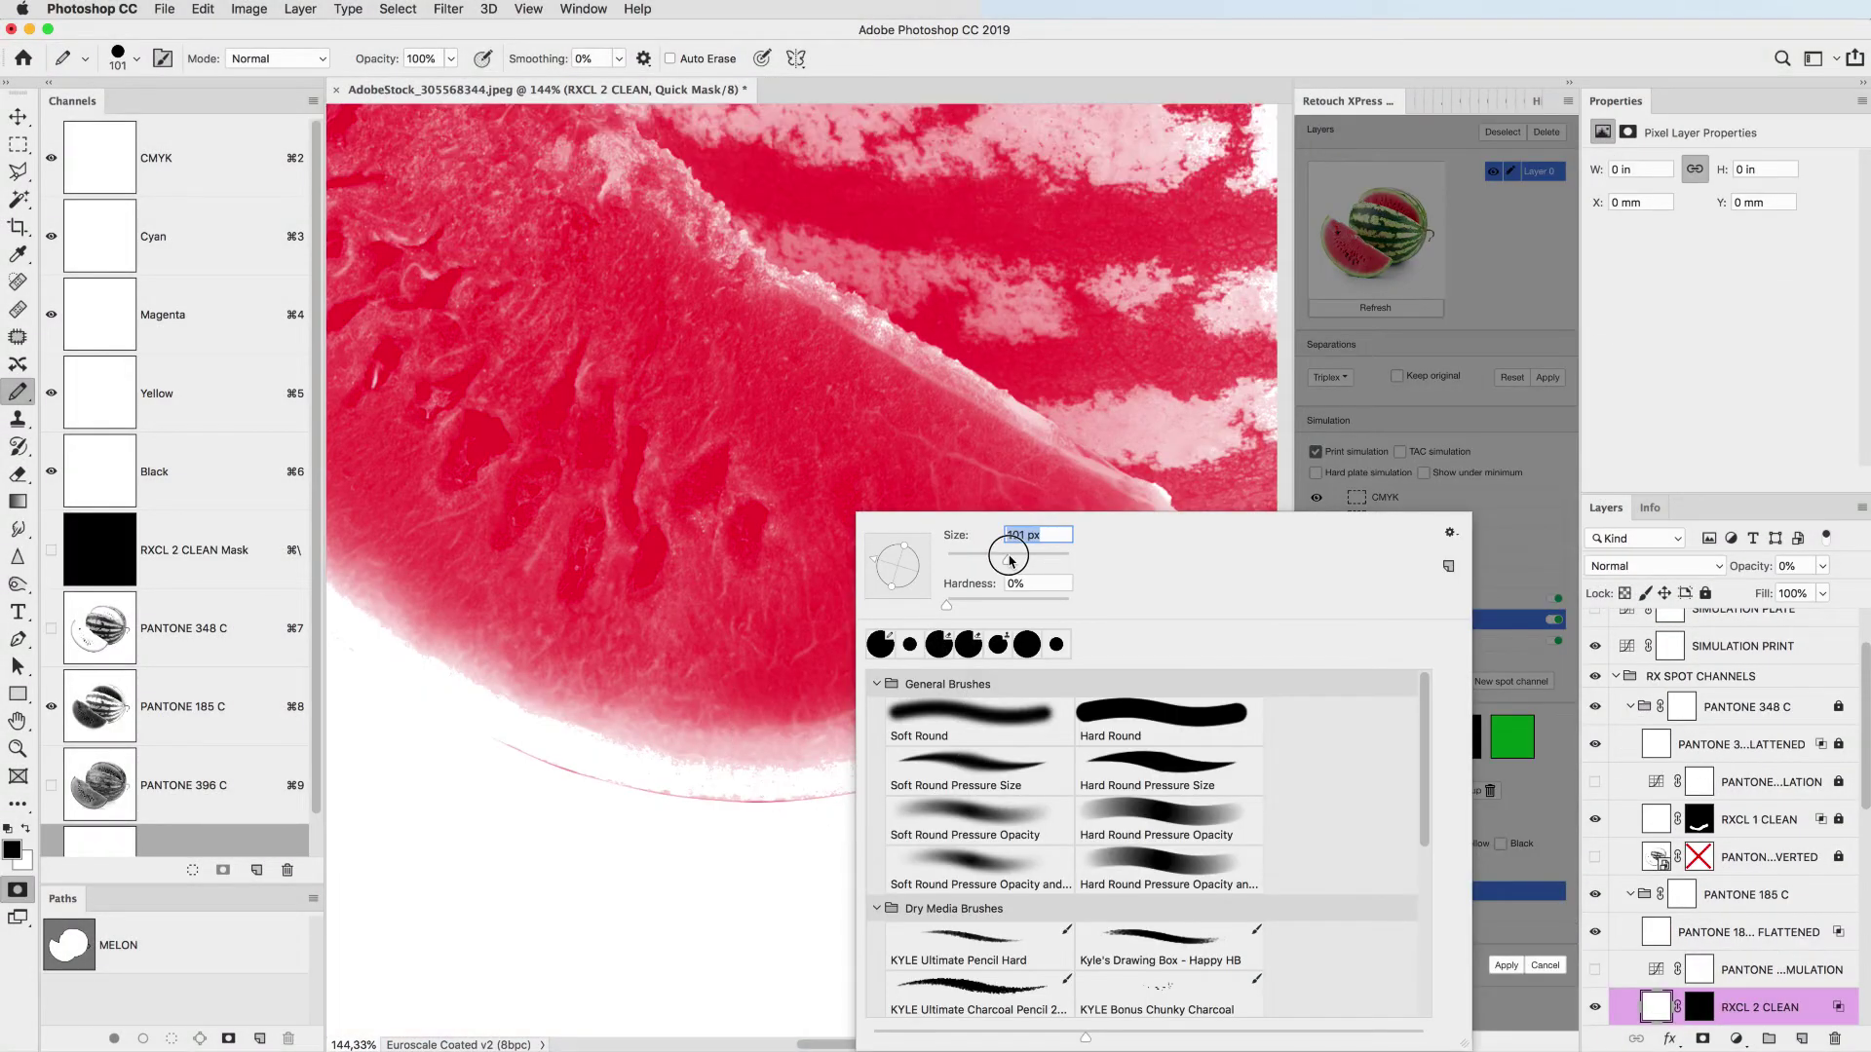
type("03")
key("Return")
mouse_move(473, 770)
left_mouse_down()
mouse_move(617, 809)
mouse_move(874, 815)
mouse_move(993, 770)
mouse_move(1184, 616)
left_mouse_up()
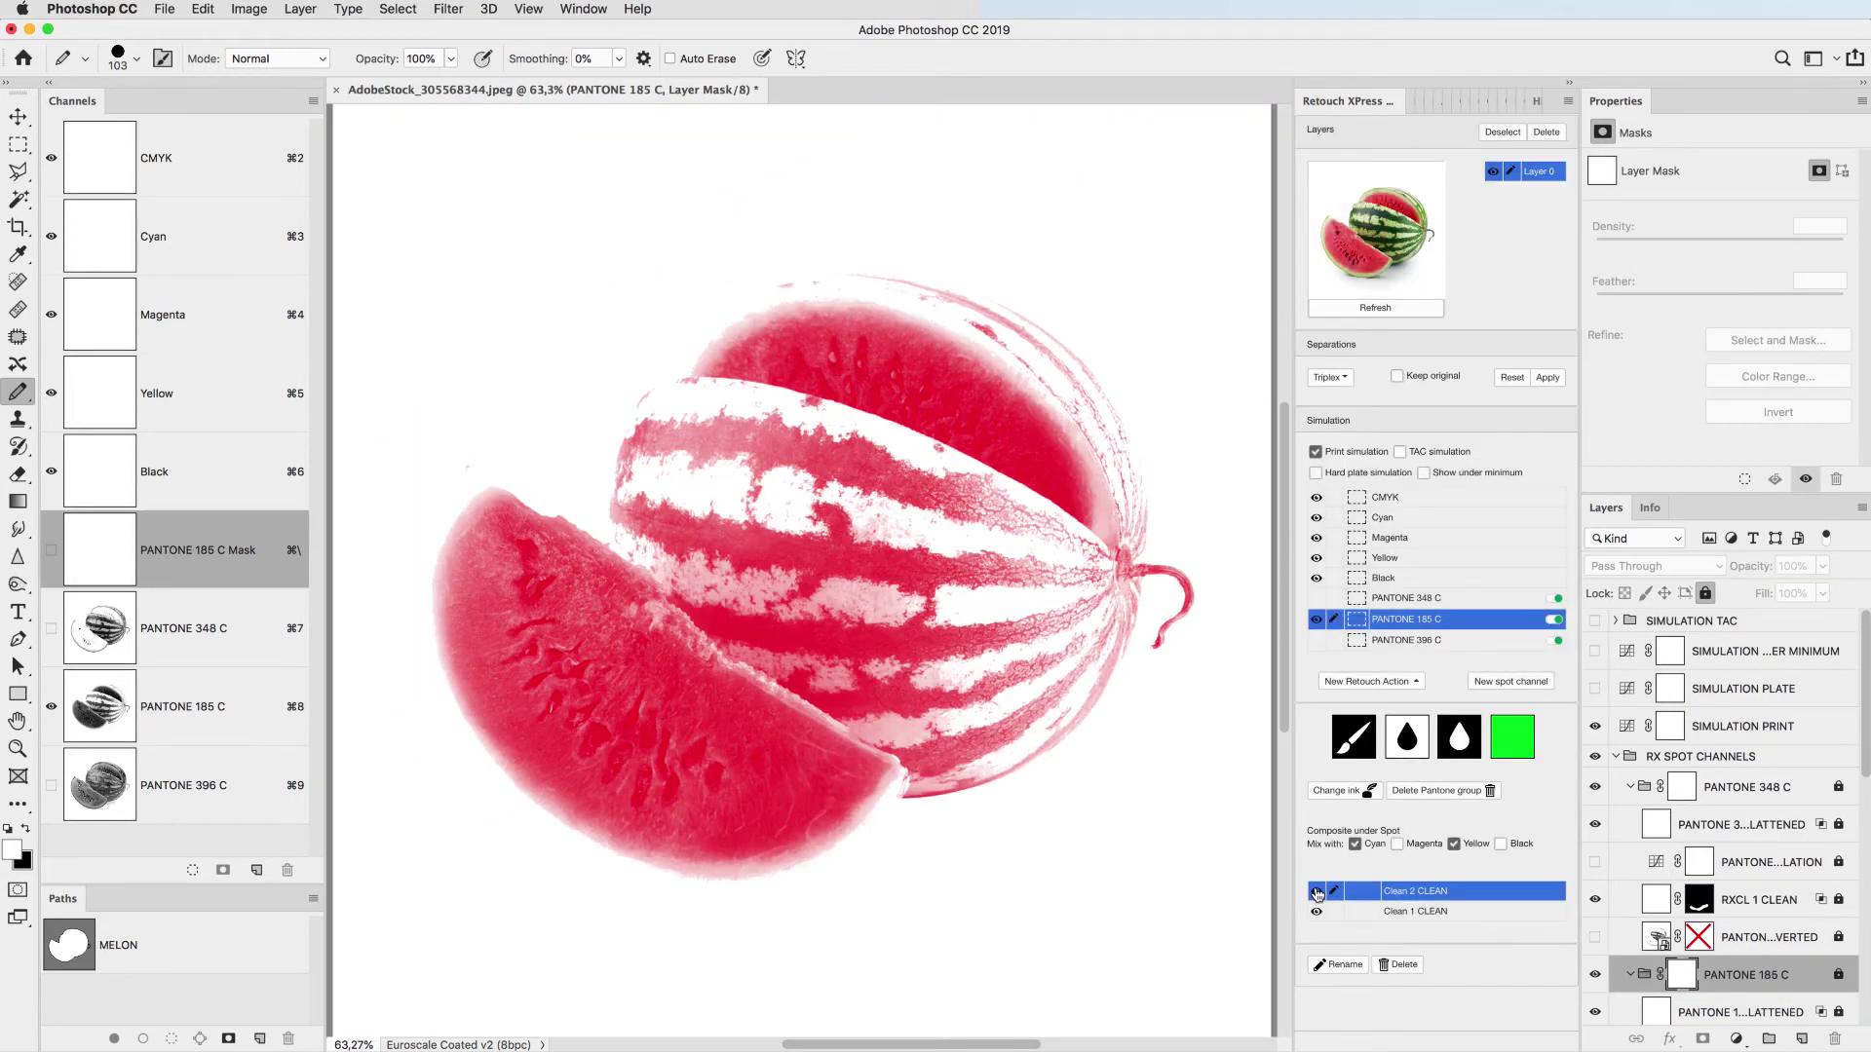
Toggle the visibility of the two Clean layers on PANTONE 185 C to compare their effect.
left_click(1317, 893)
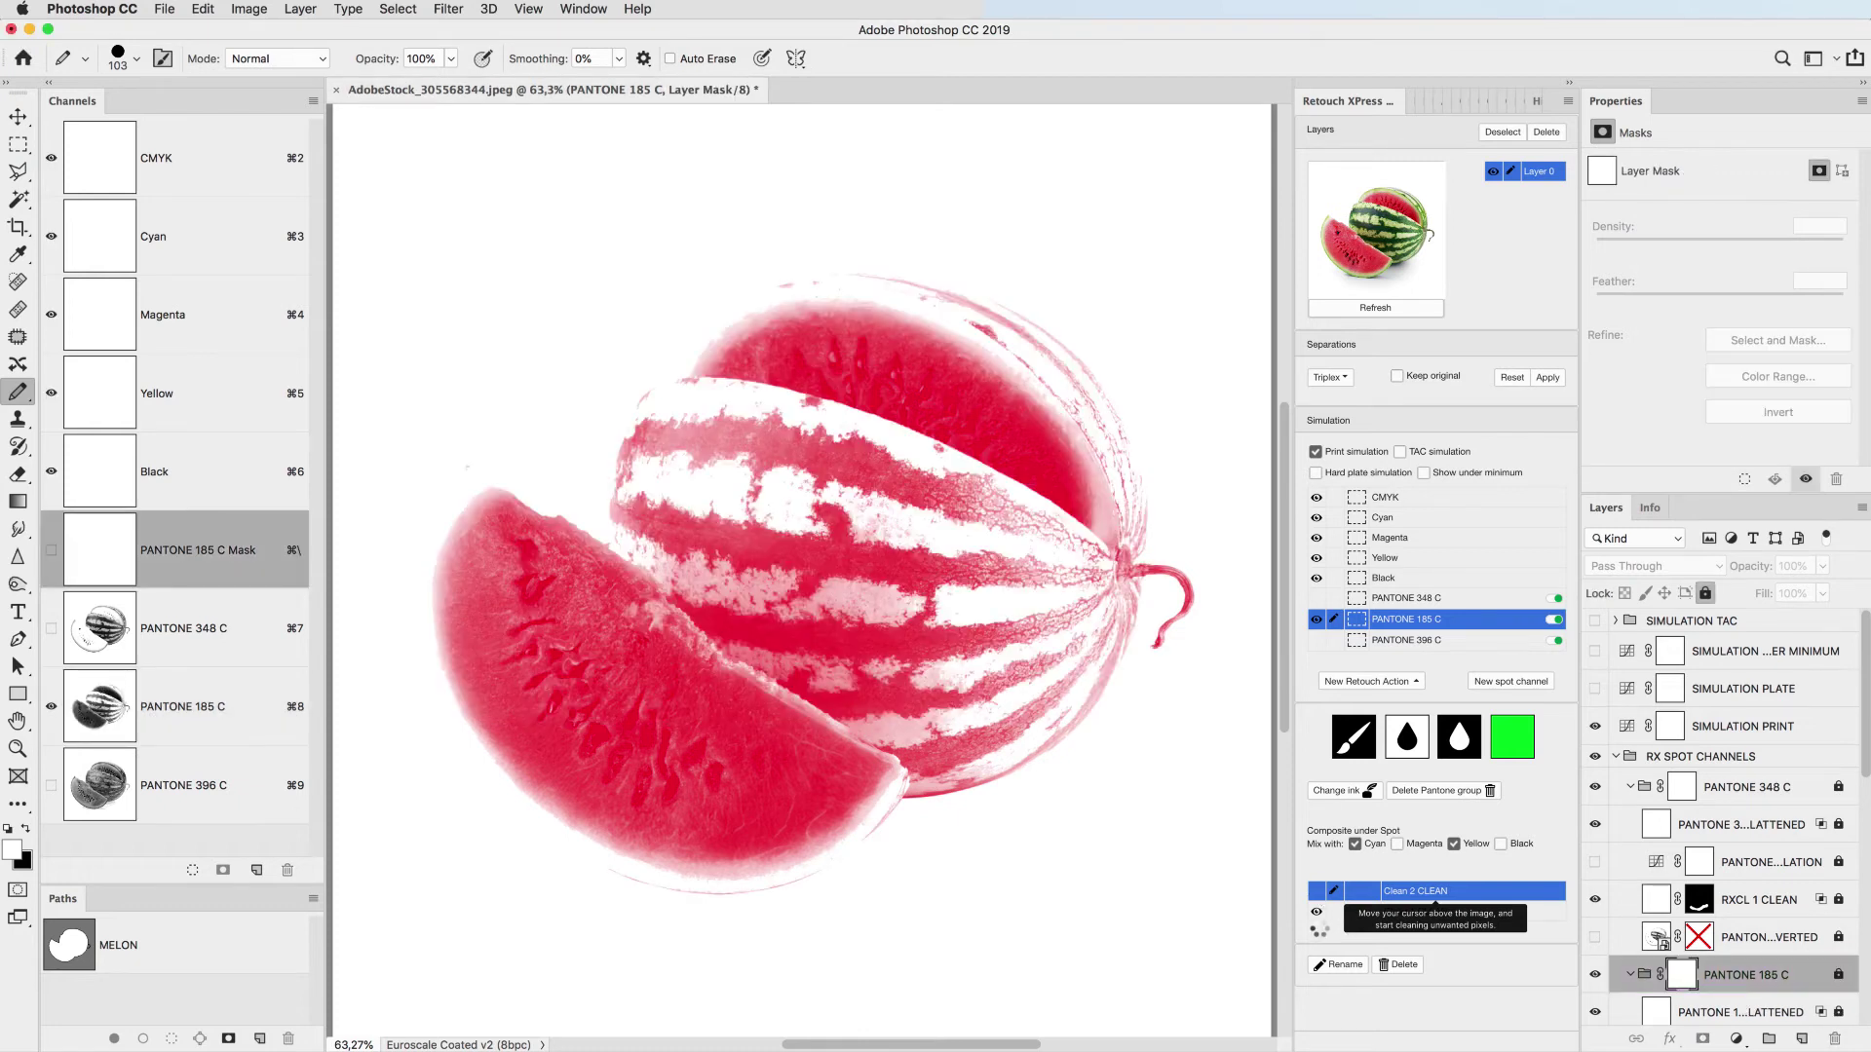
left_click(1317, 912)
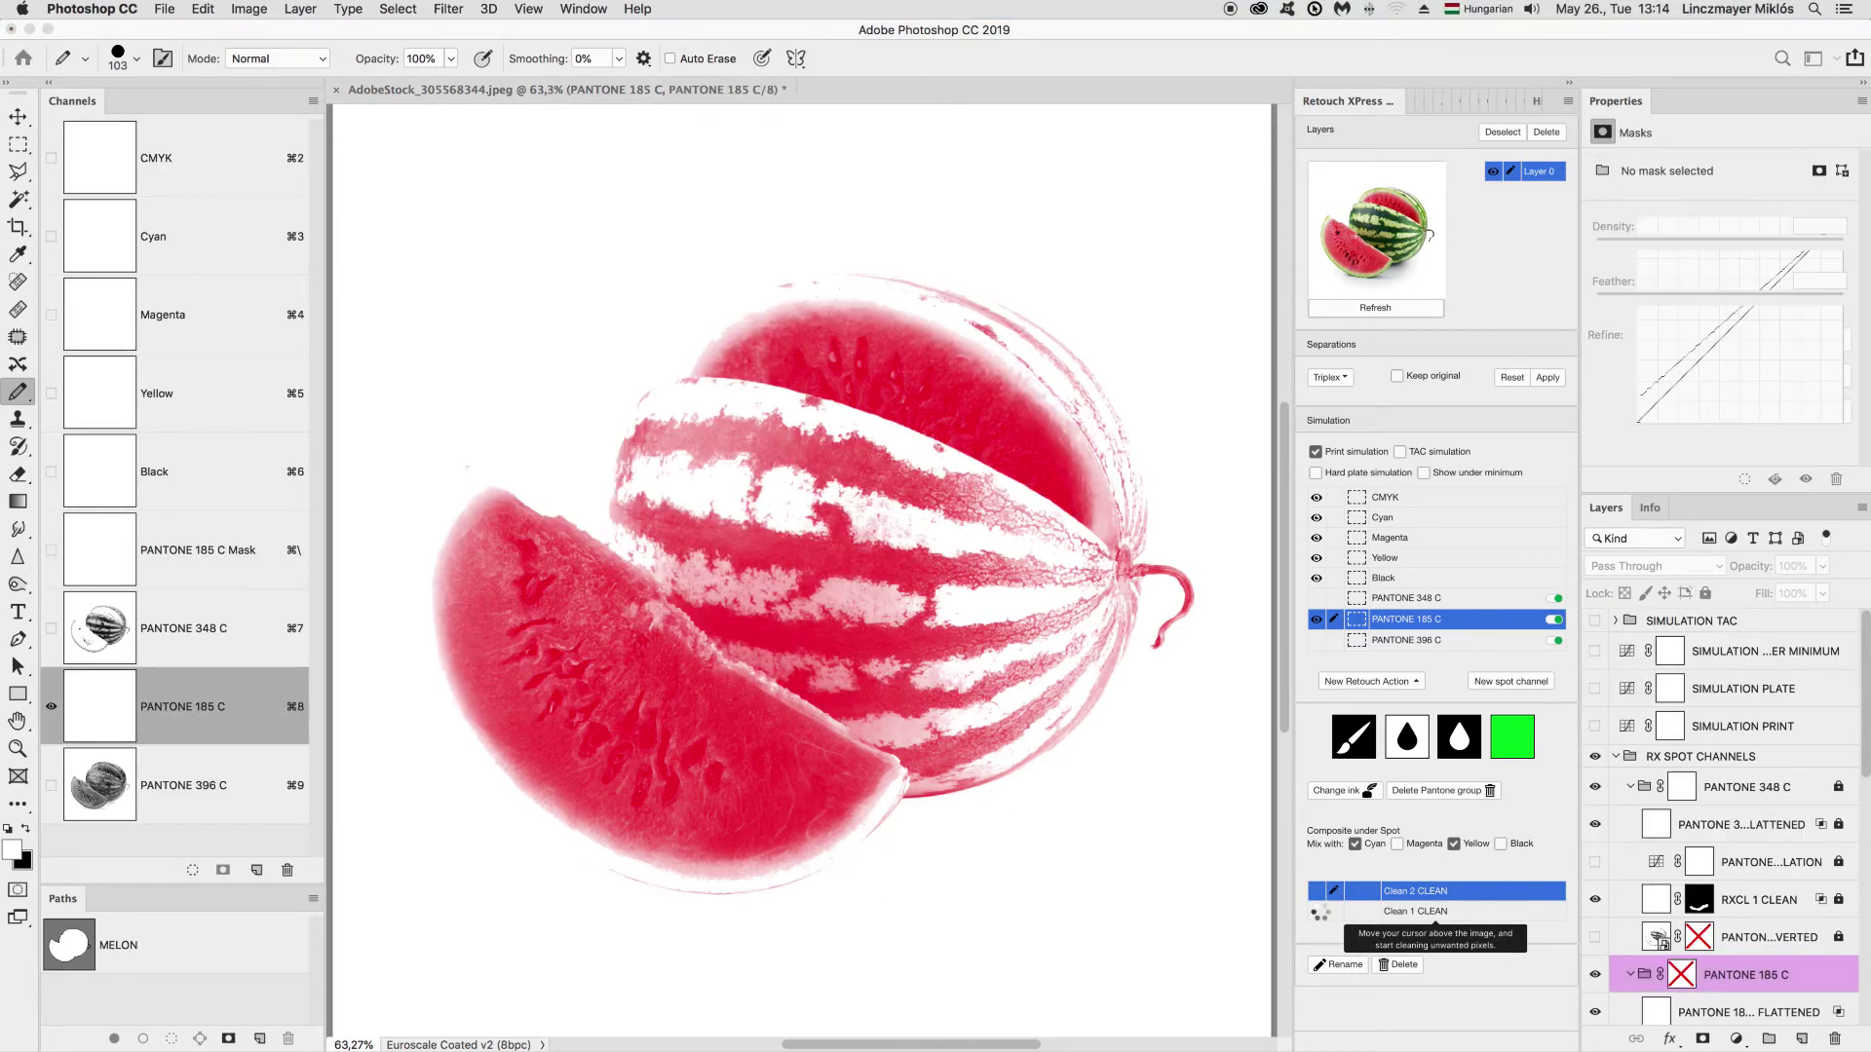
left_click(1317, 890)
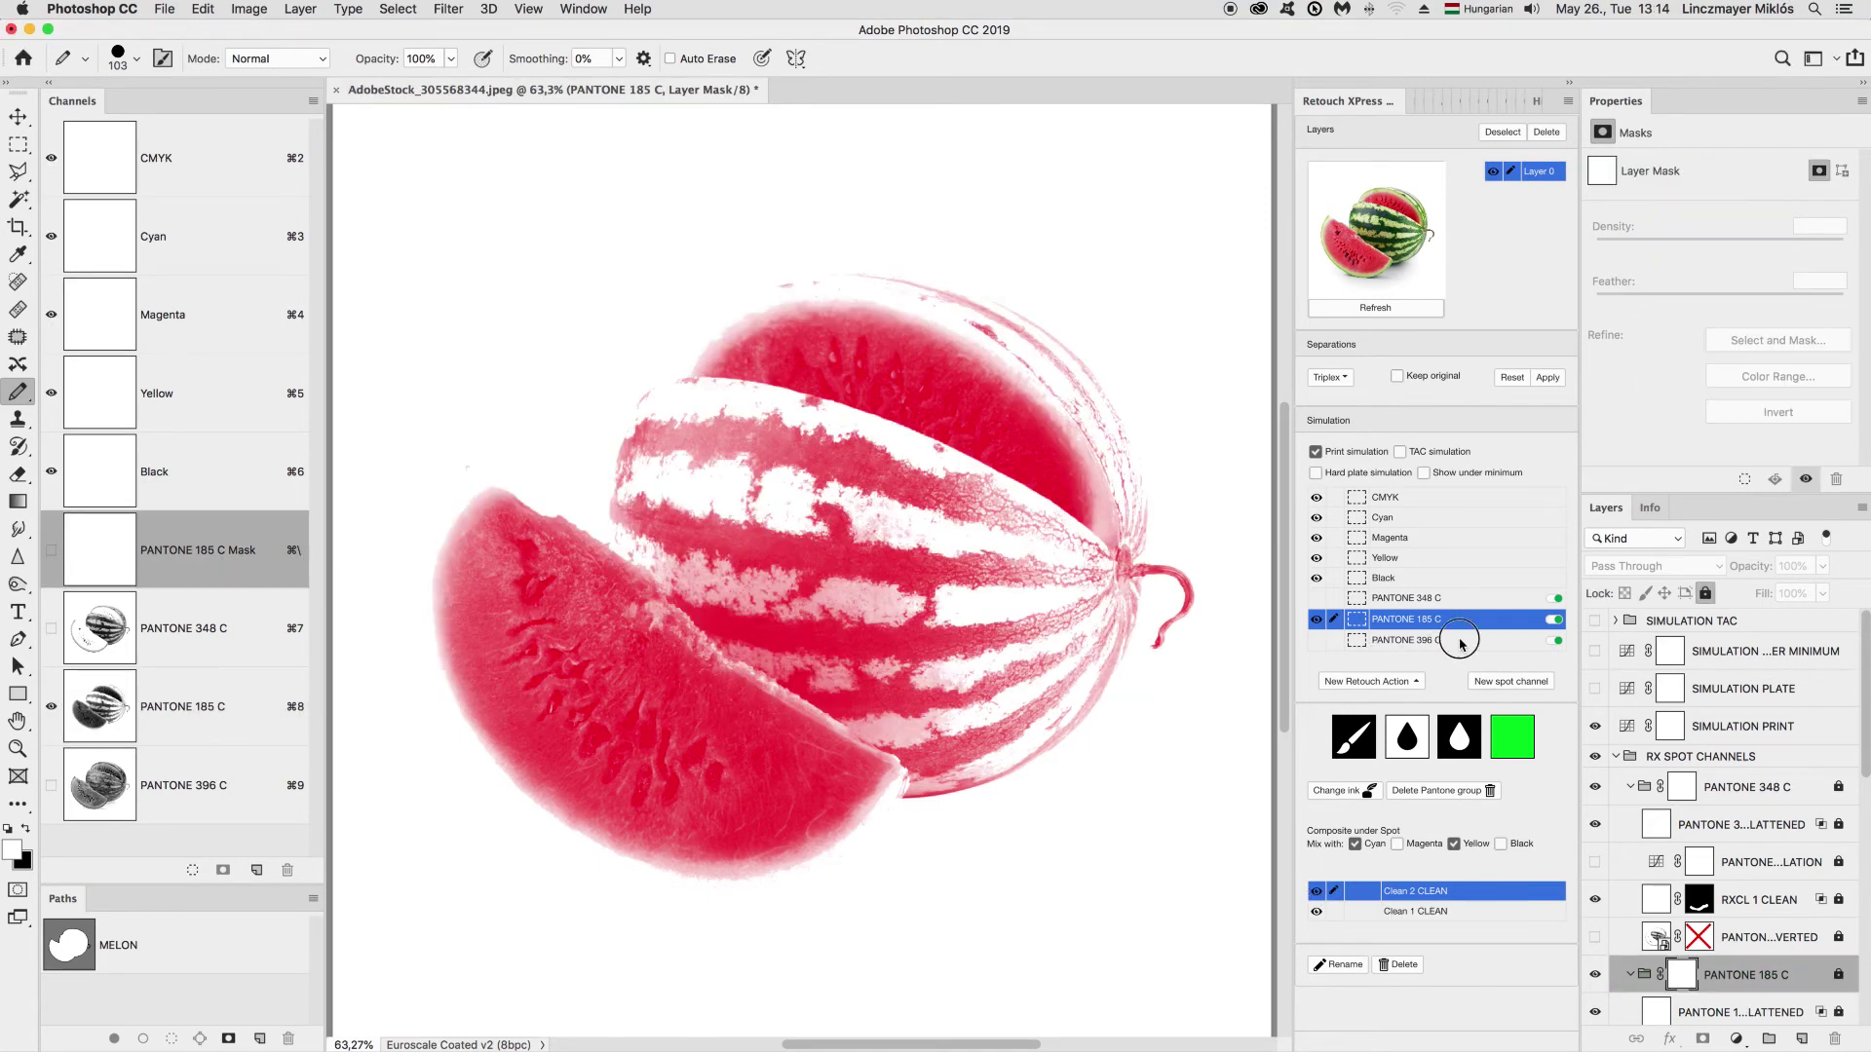
Isolate the PANTONE 396 C spot channel by hiding PANTONE 185 C, and add a Clean retouch action to it.
left_click(1460, 641)
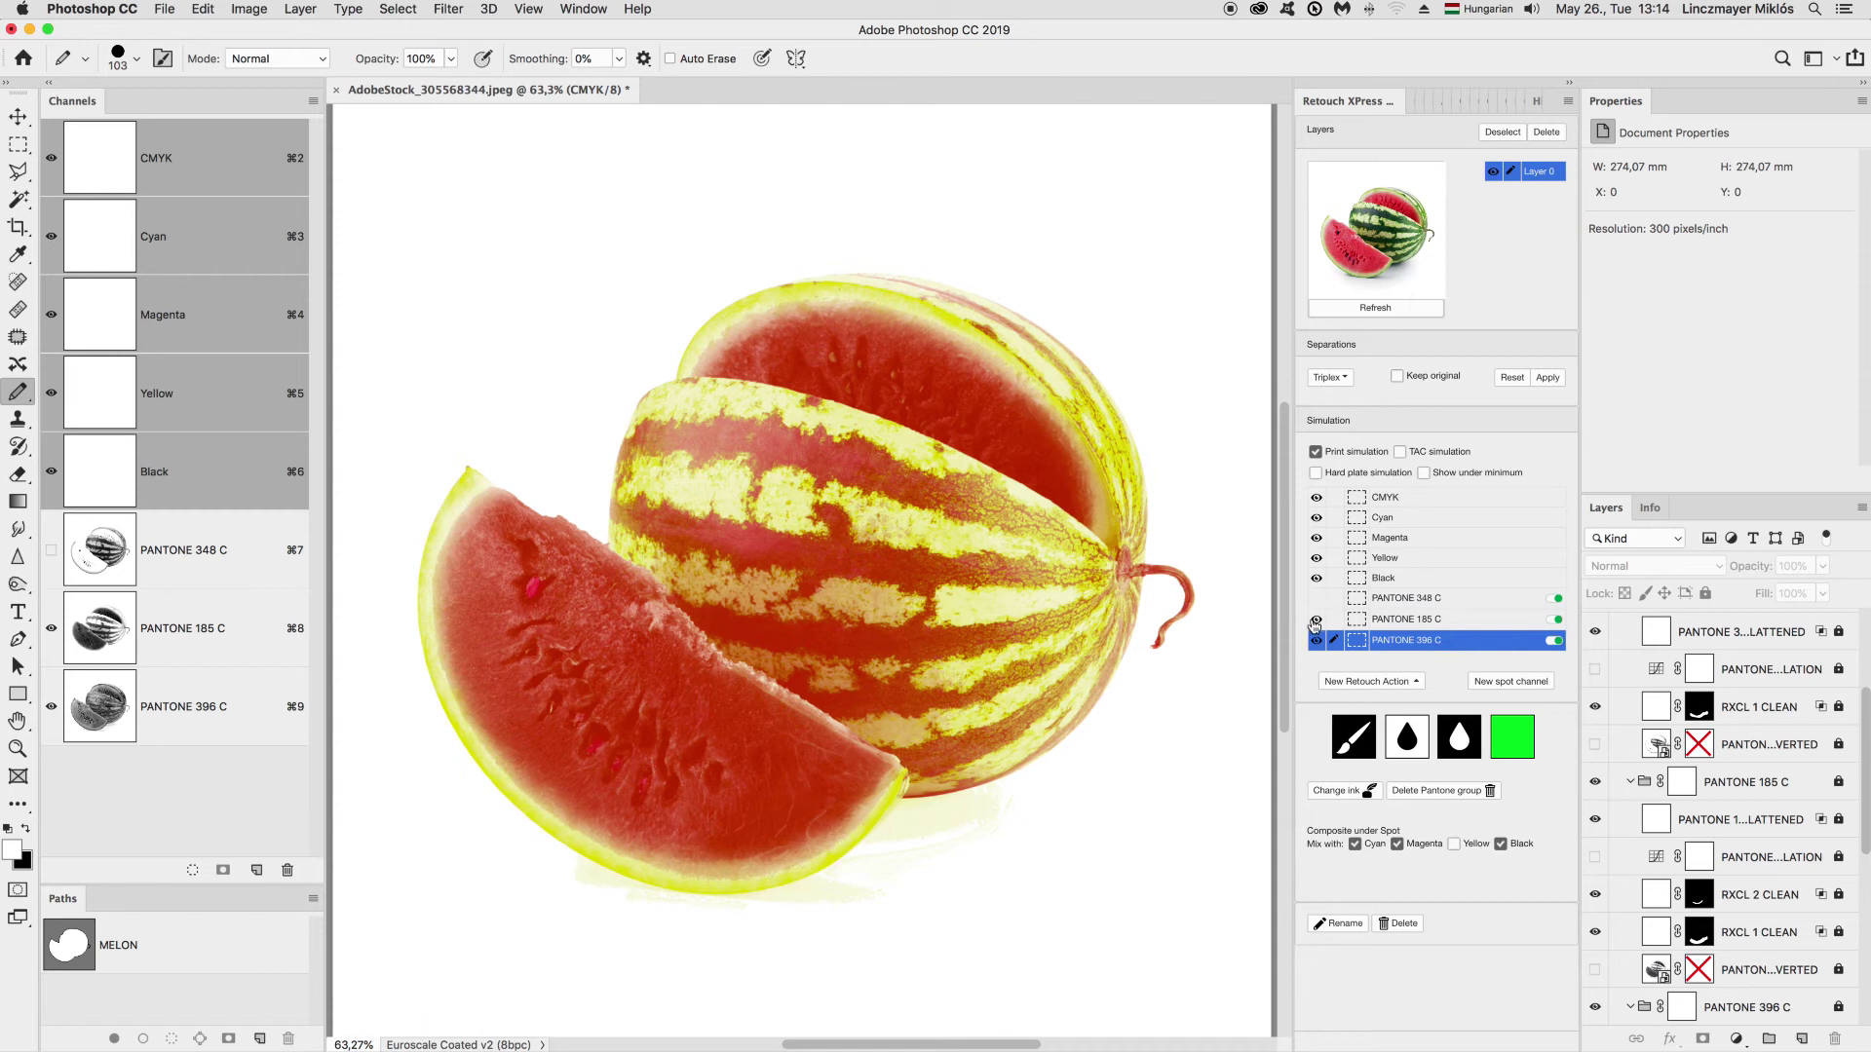
left_click(1315, 620)
left_click(1380, 684)
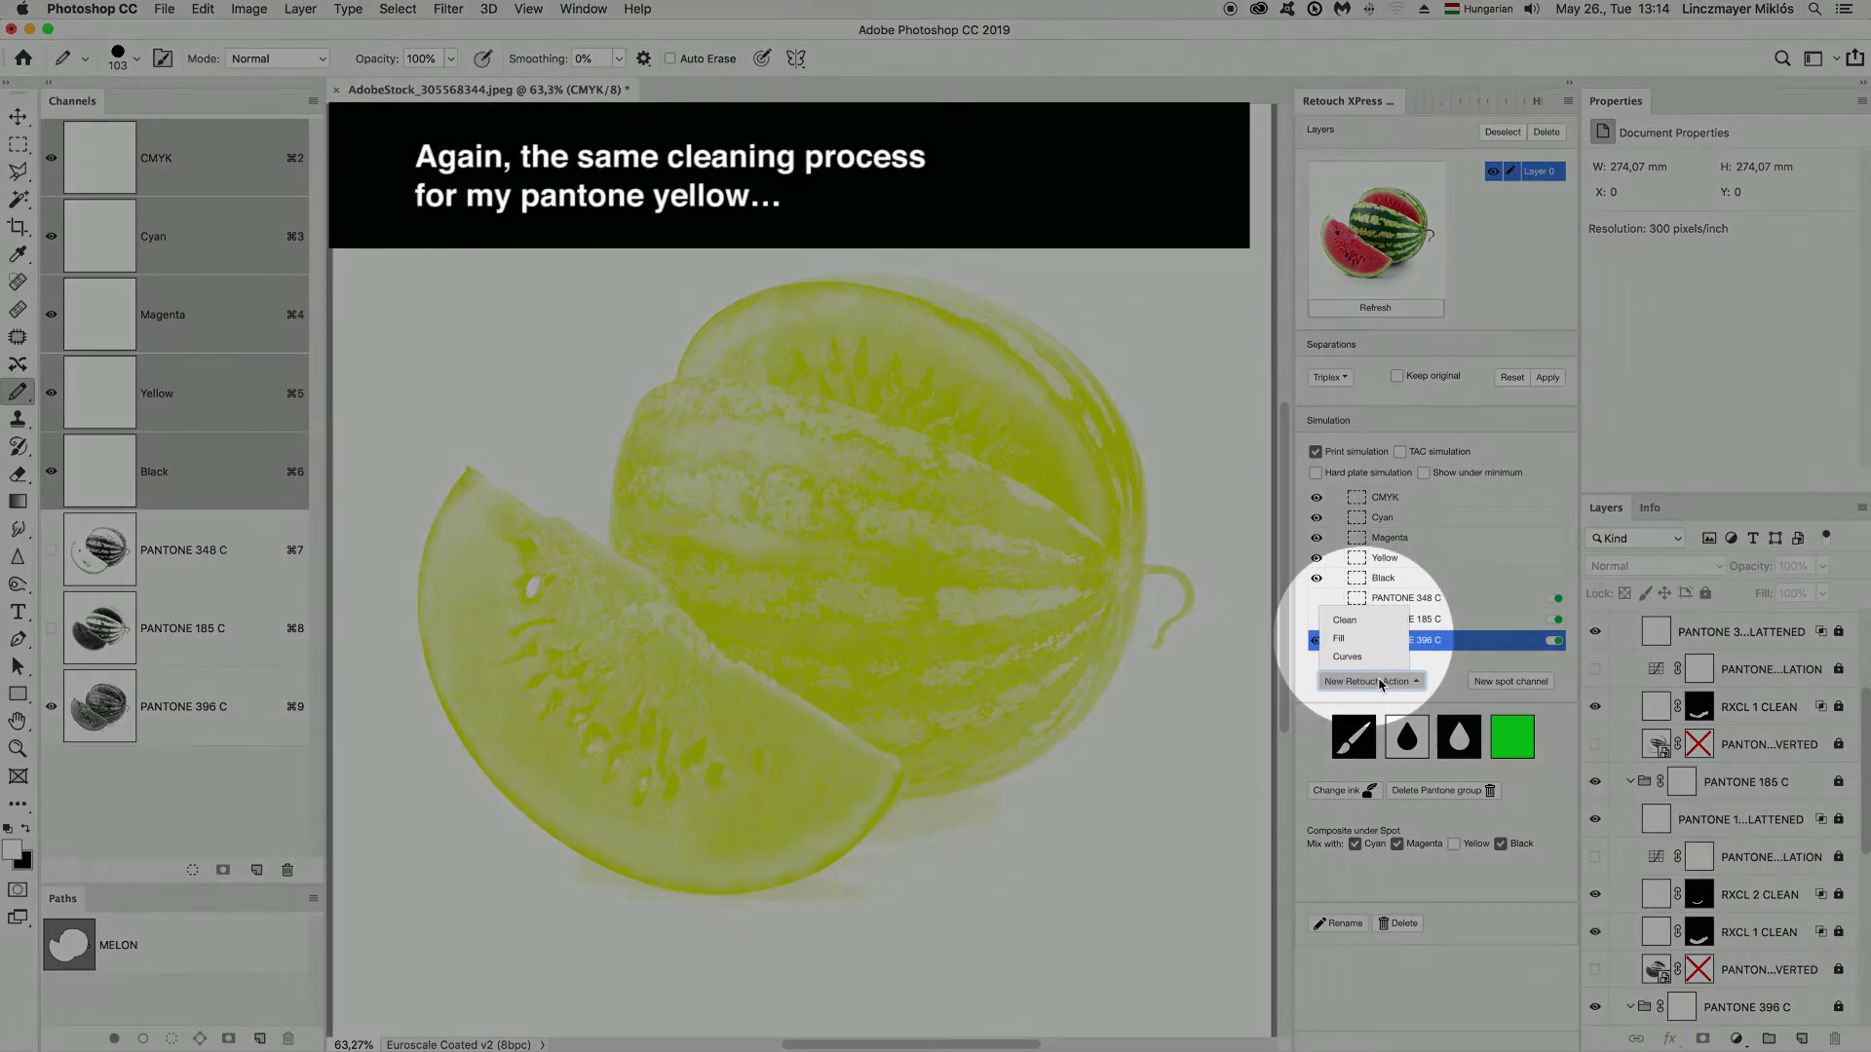
left_click(1364, 620)
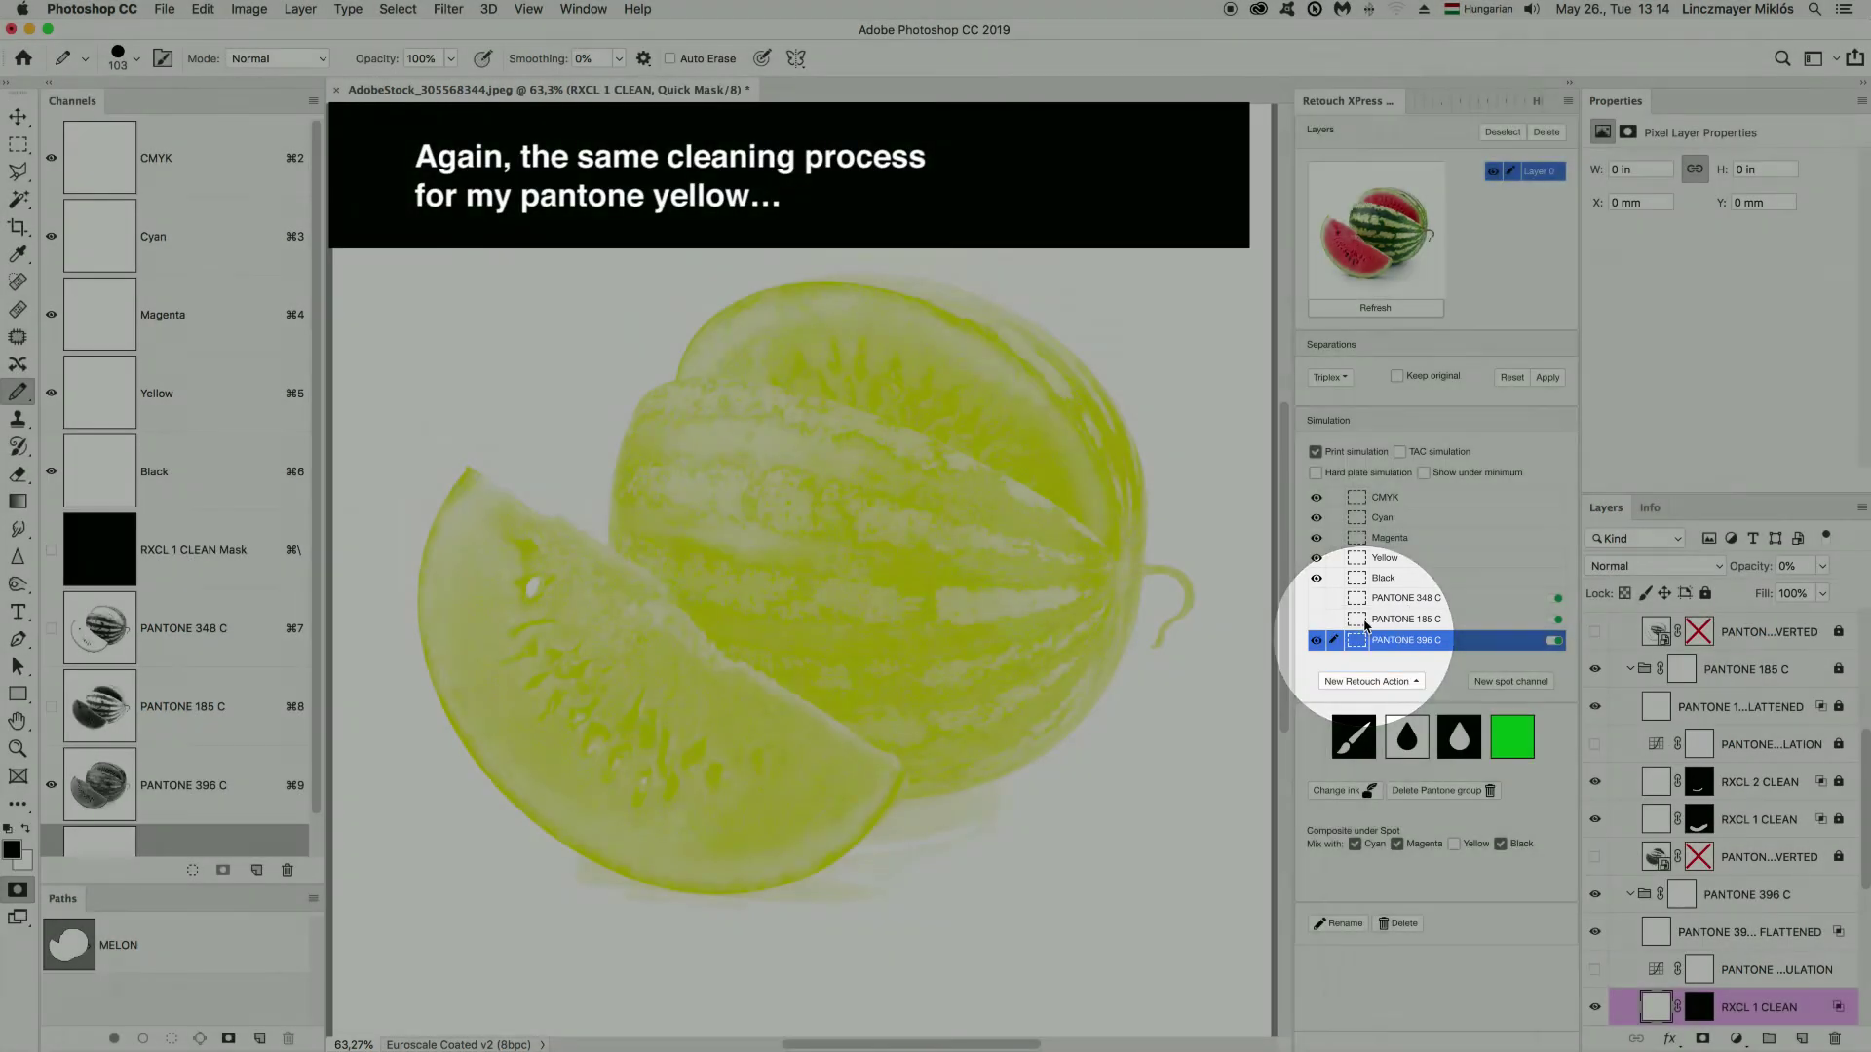
Invert the selection of the MELON path, set the brush size to 300 px and clean the yellow shadow beneath the melon.
left_click(398, 9)
left_click(414, 97)
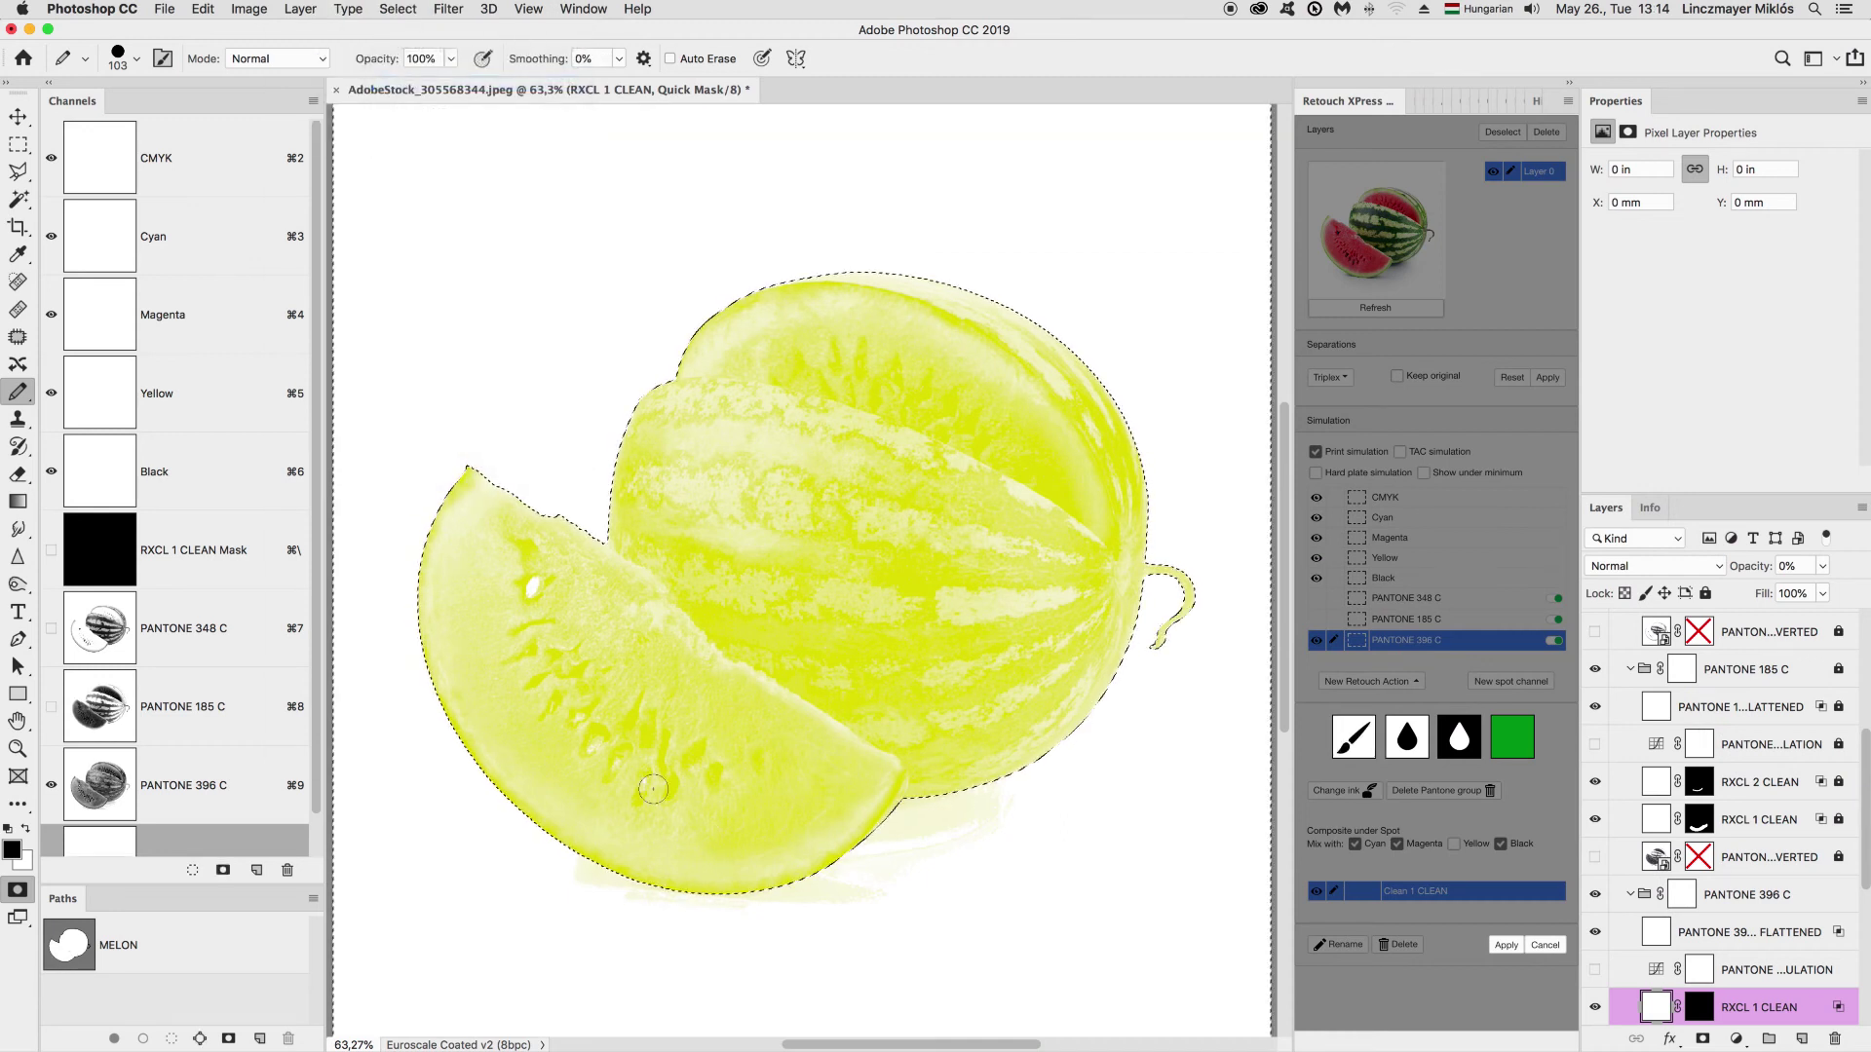
right_click(597, 769)
type("300")
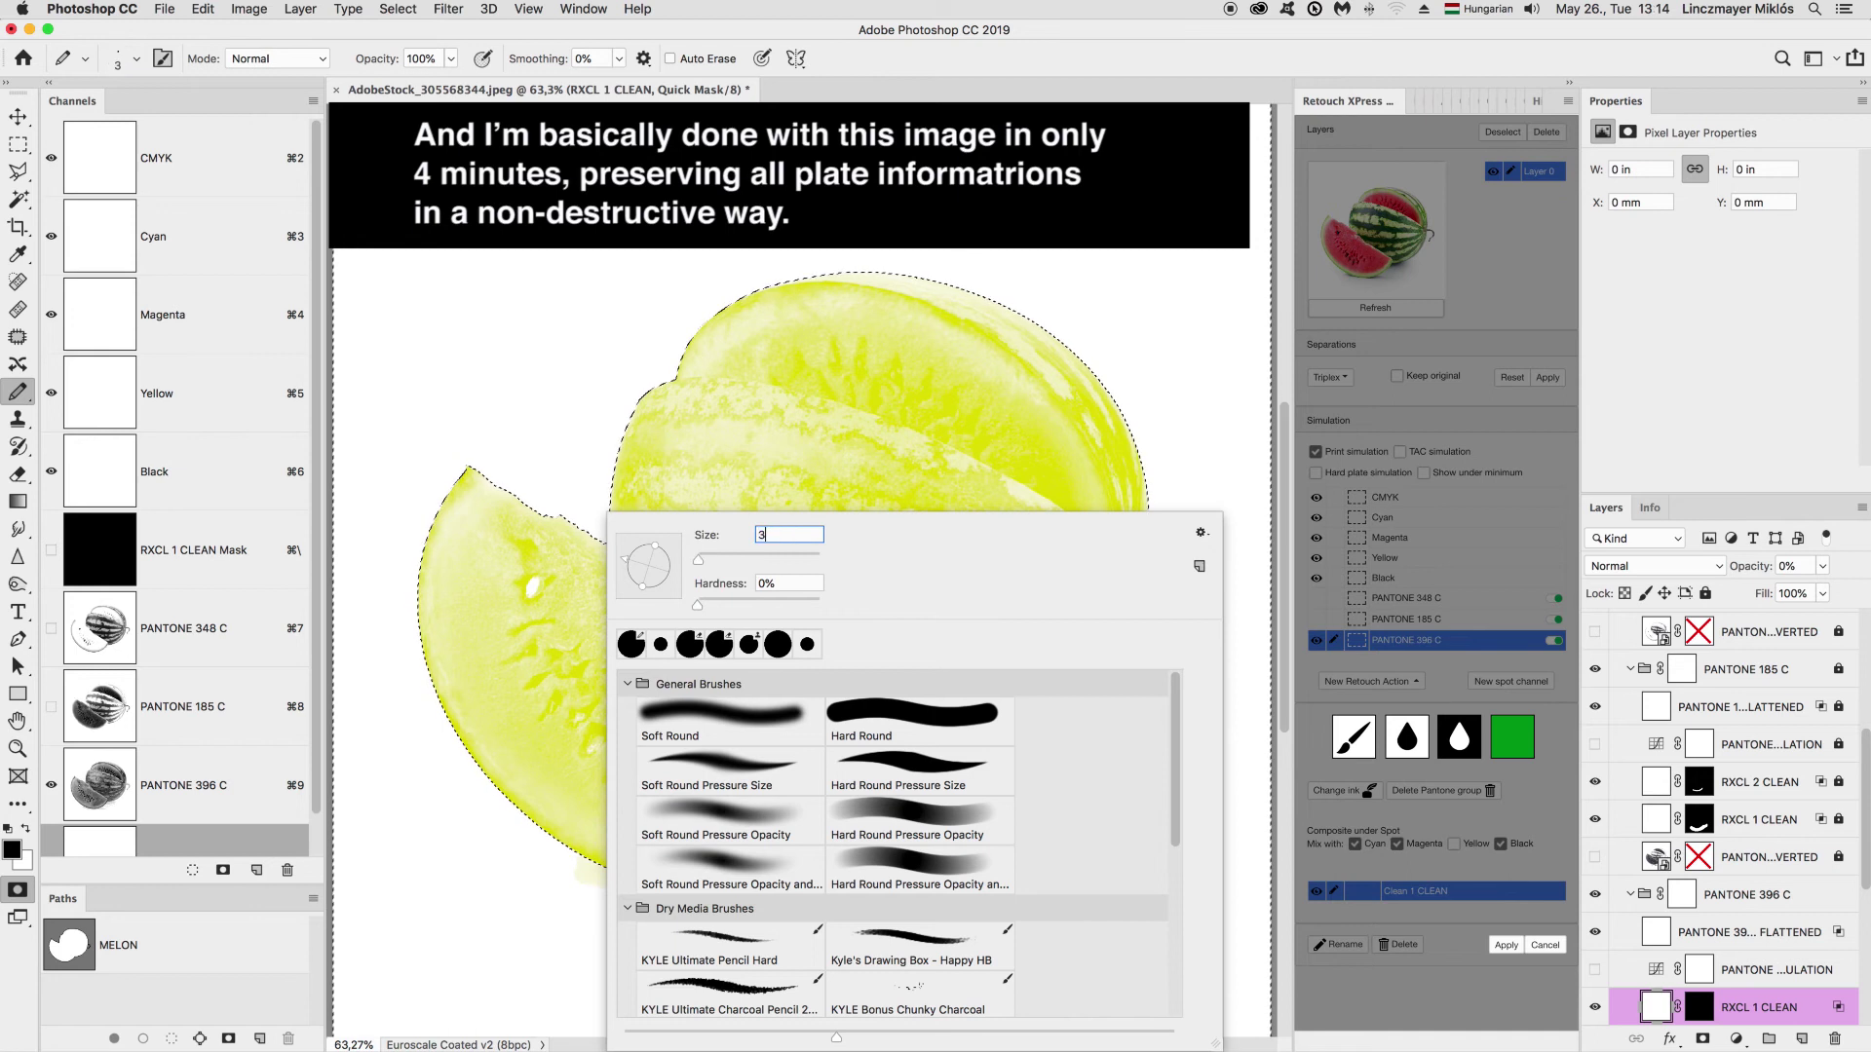
key("Return")
mouse_move(497, 858)
left_mouse_down()
mouse_move(927, 889)
mouse_move(524, 946)
left_mouse_up()
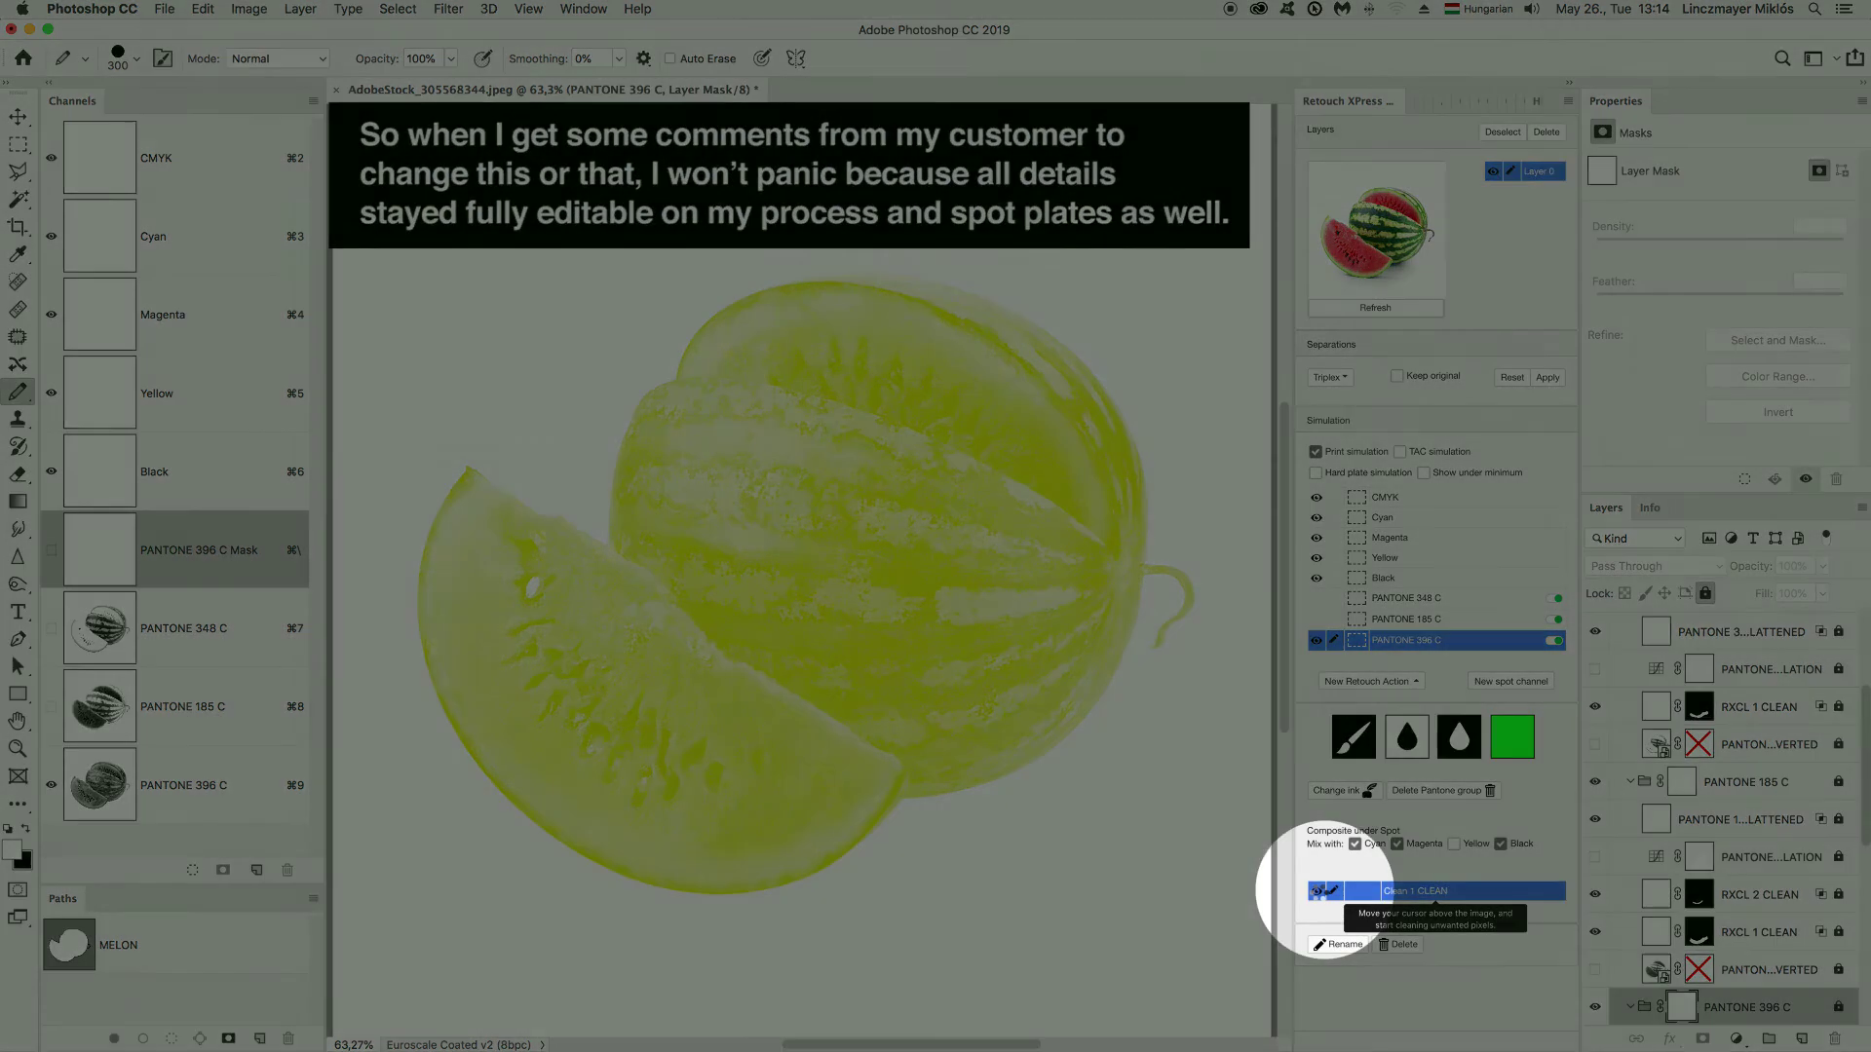
left_click(1317, 891)
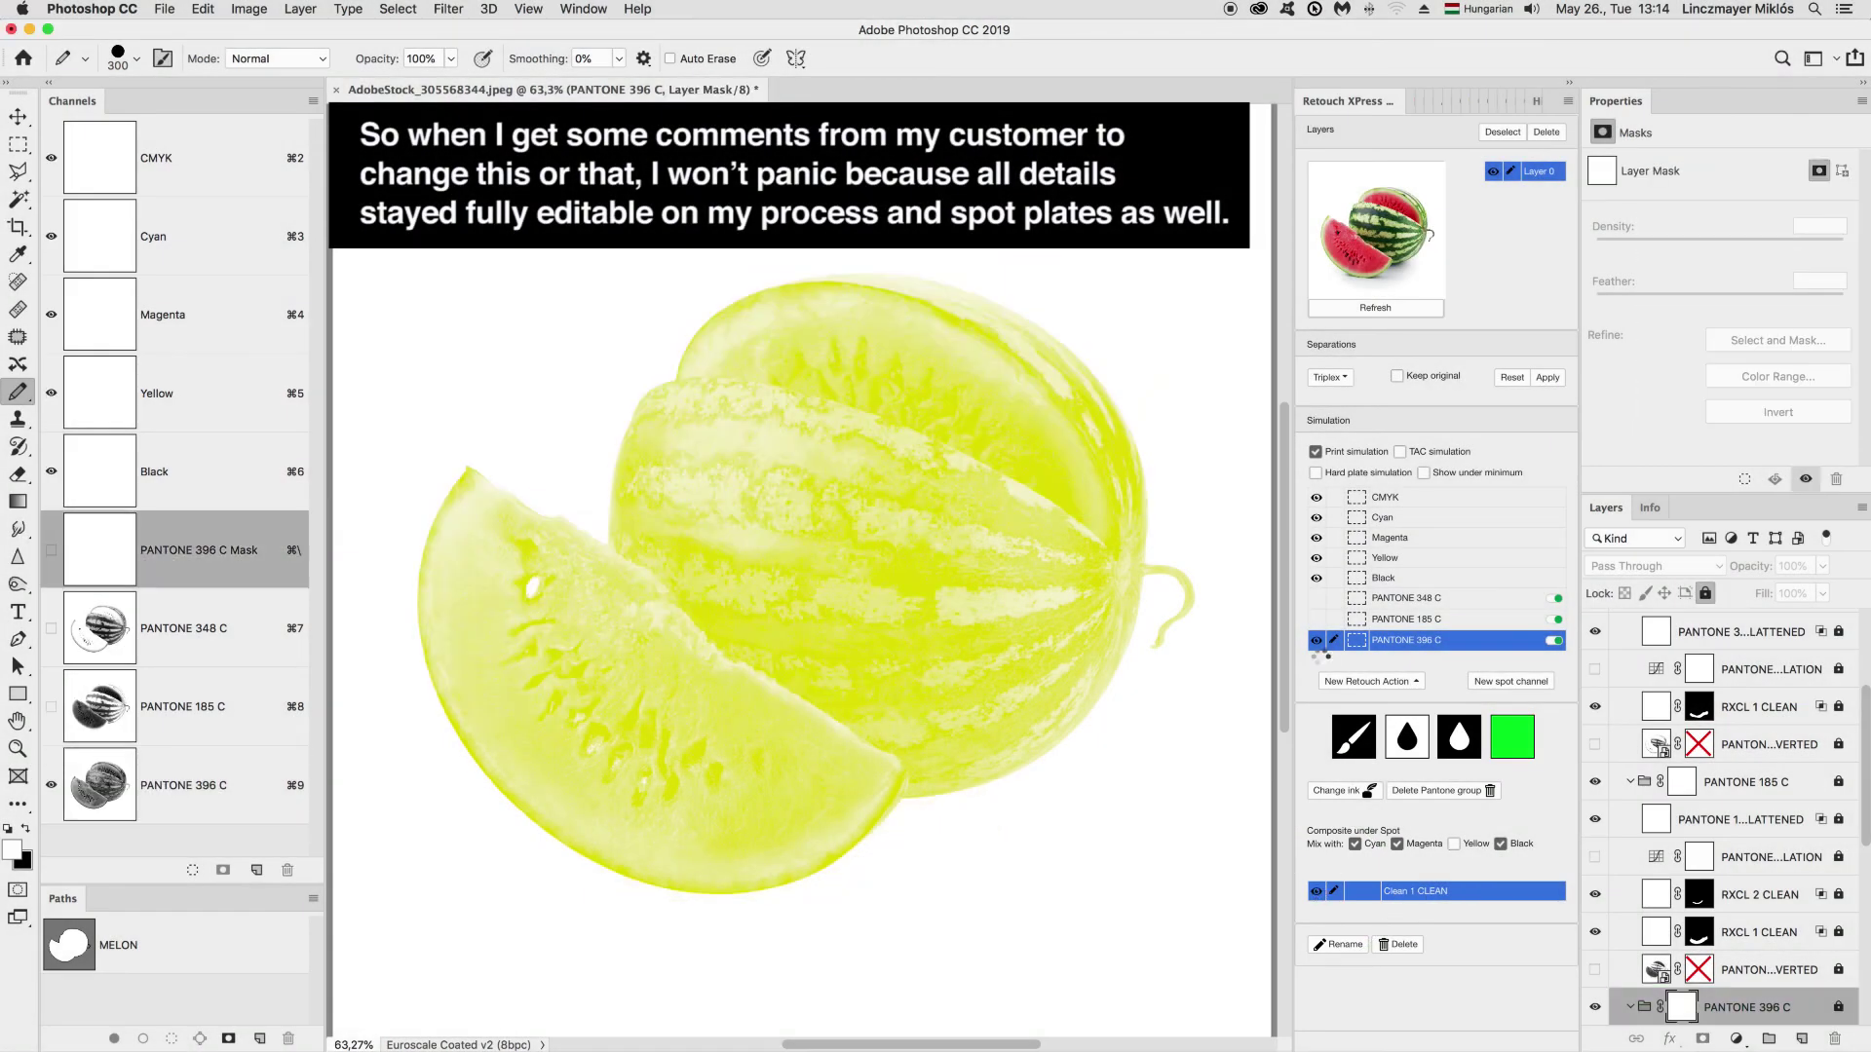
Show the PANTONE 185 C and PANTONE 348 C channels again and make PANTONE 348 C the active channel.
left_click(1316, 619)
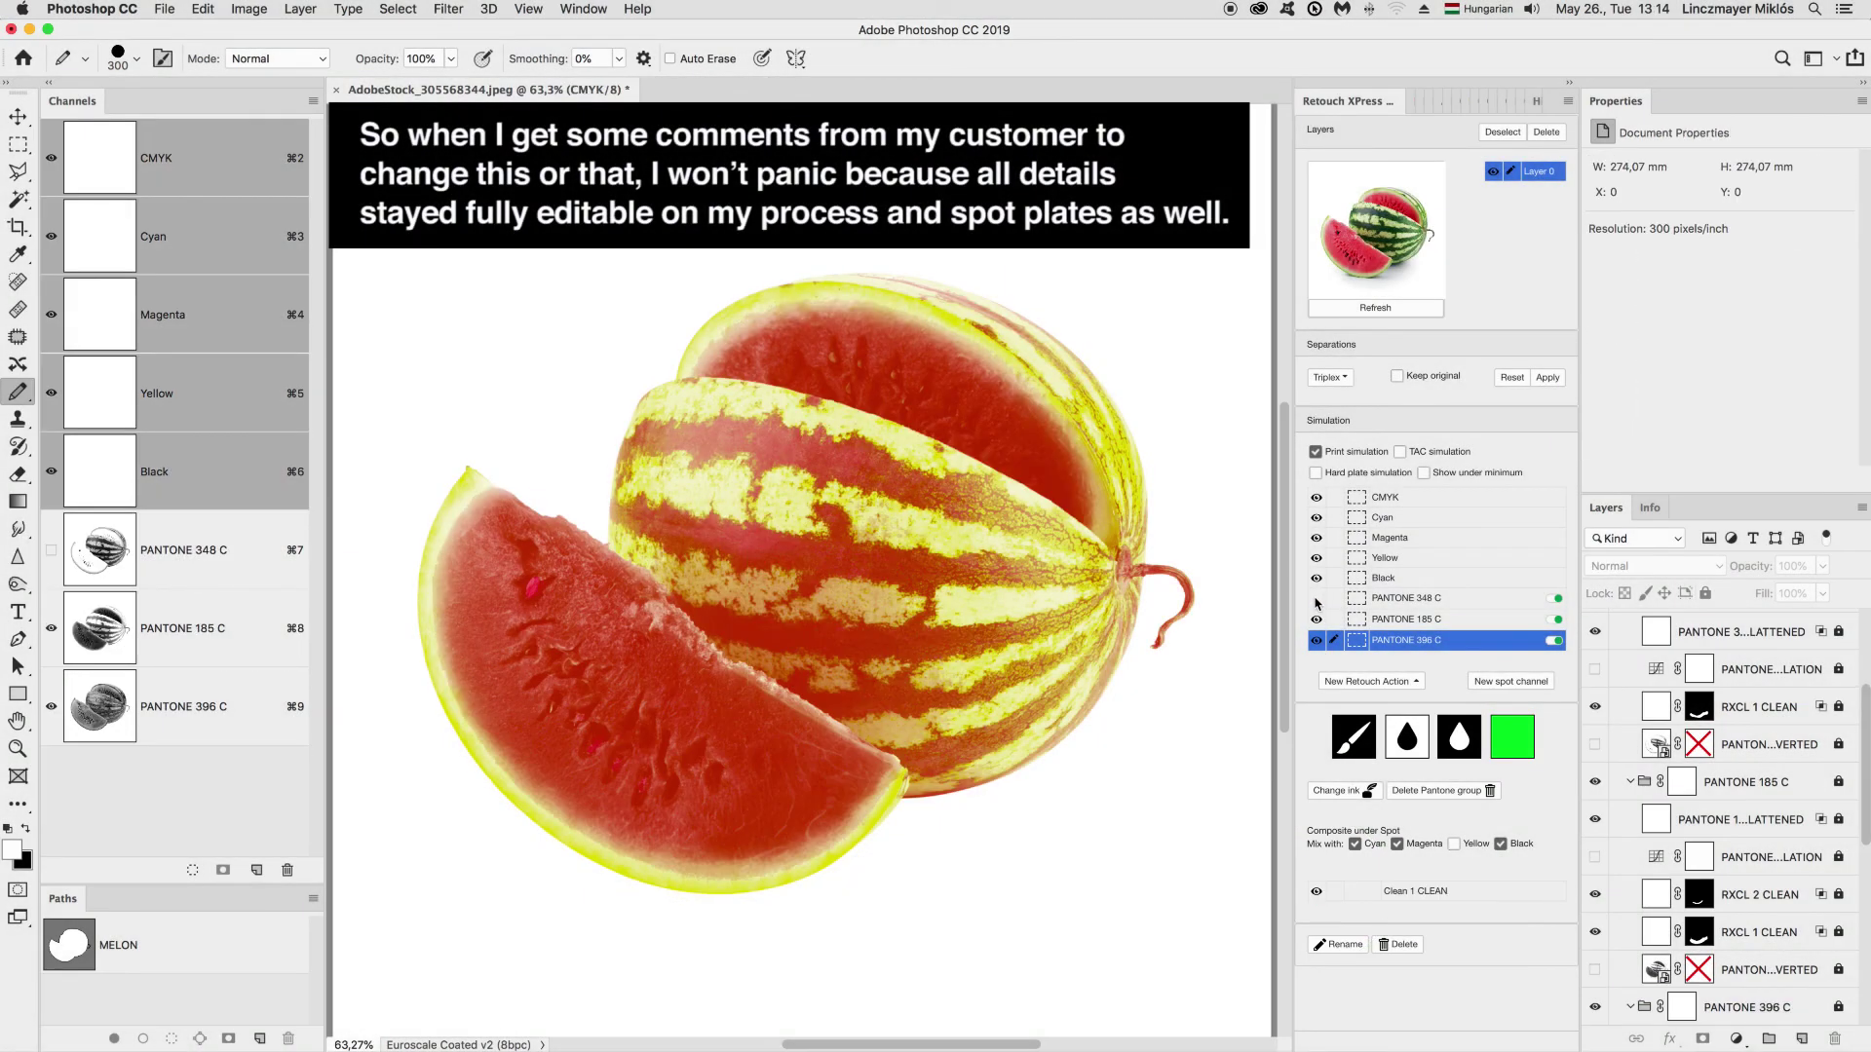
left_click(1316, 599)
left_click(1406, 598)
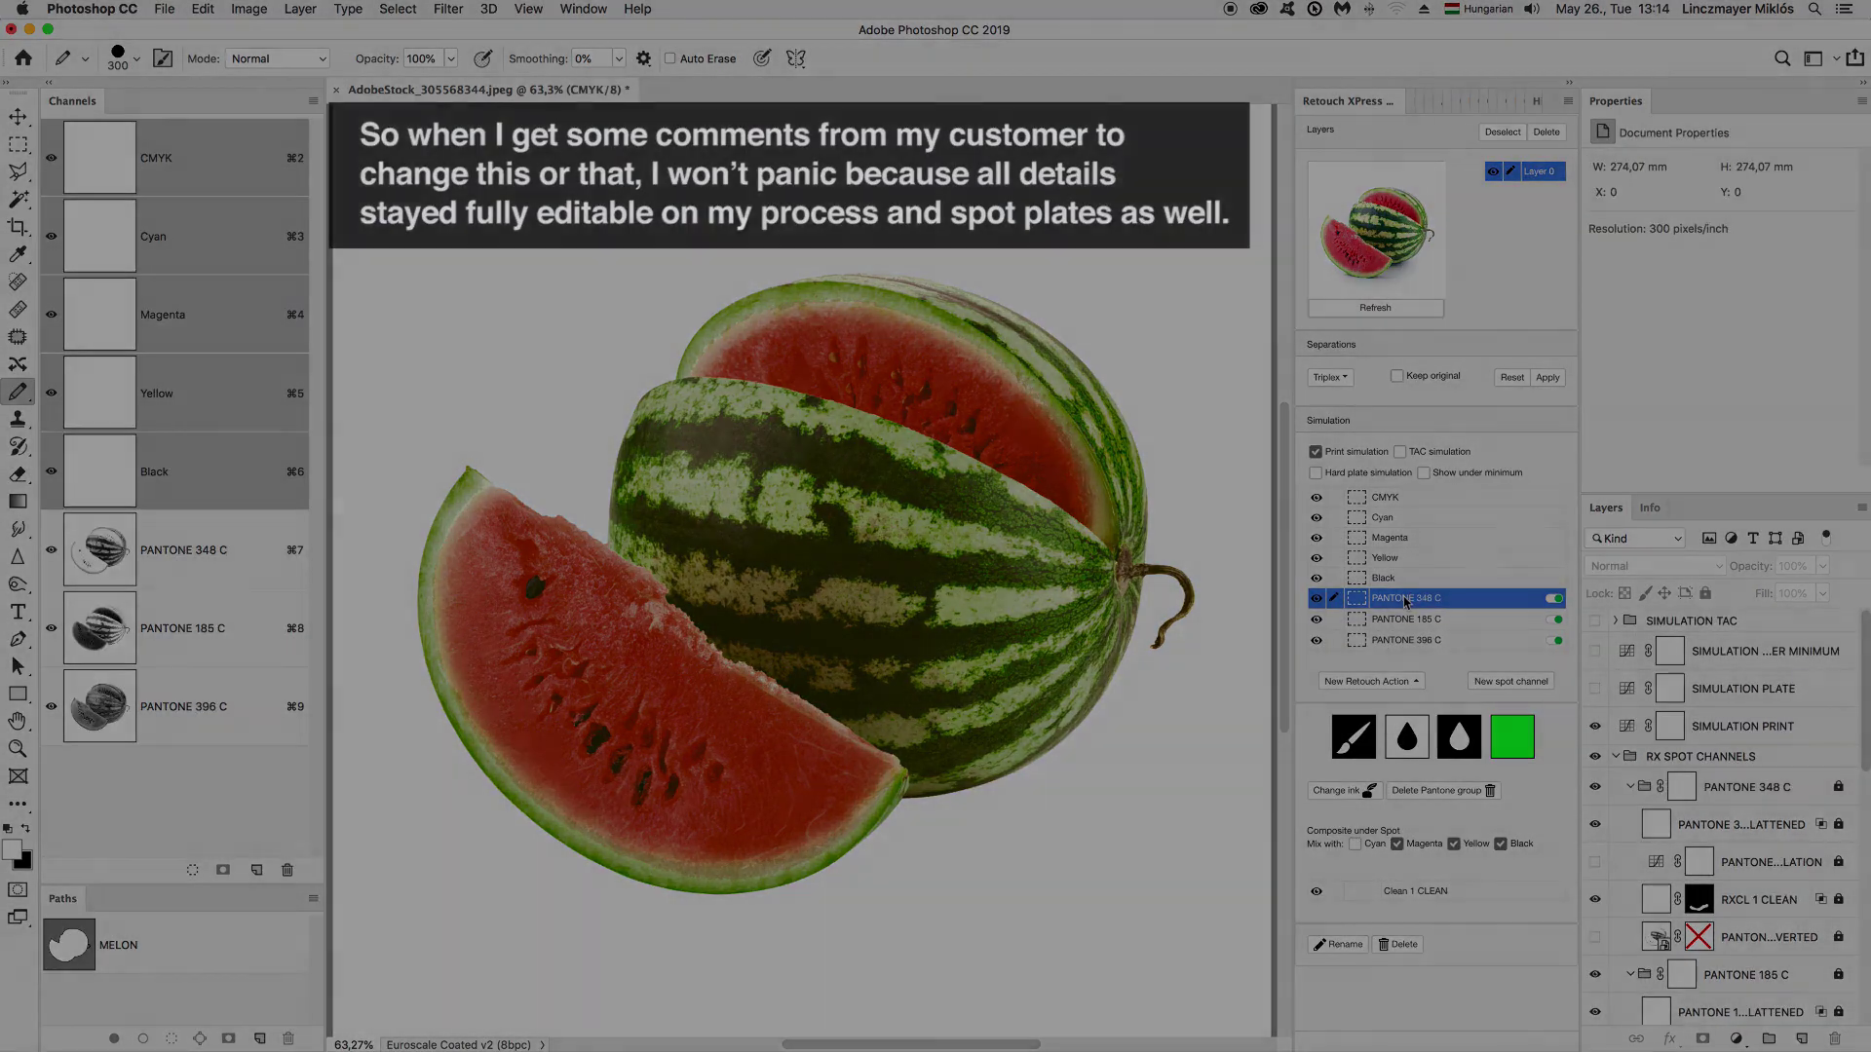